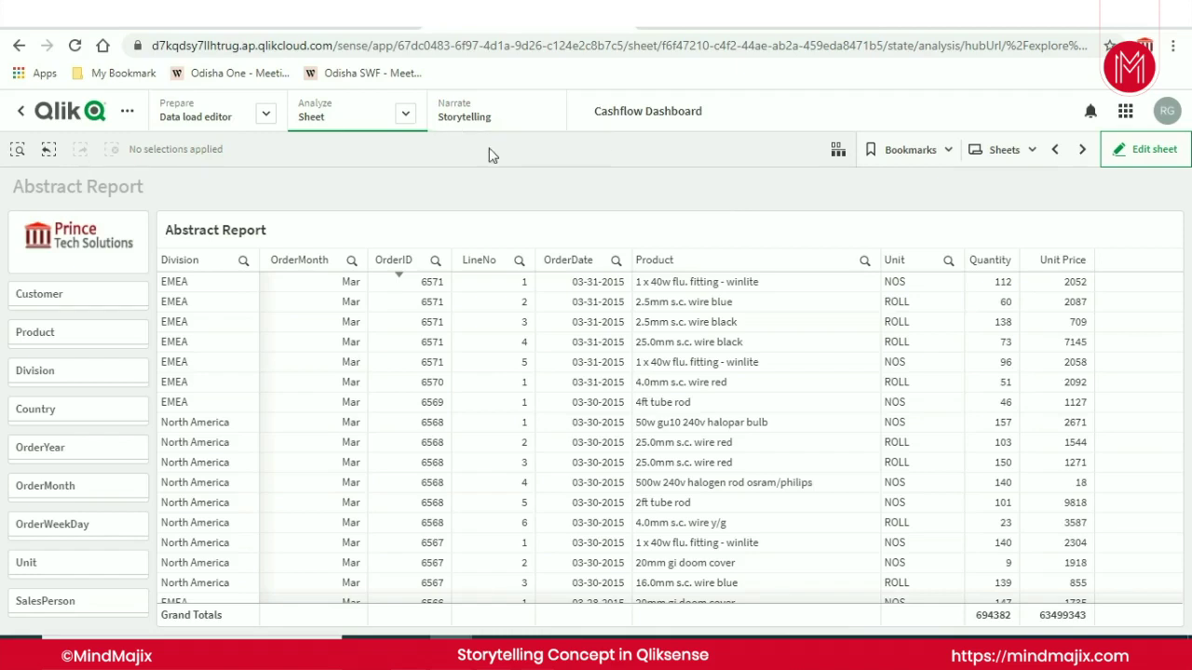
Put the Abstract Report sheet into editing and step back sheet by sheet to Revenue Analysis.
left_click(1144, 153)
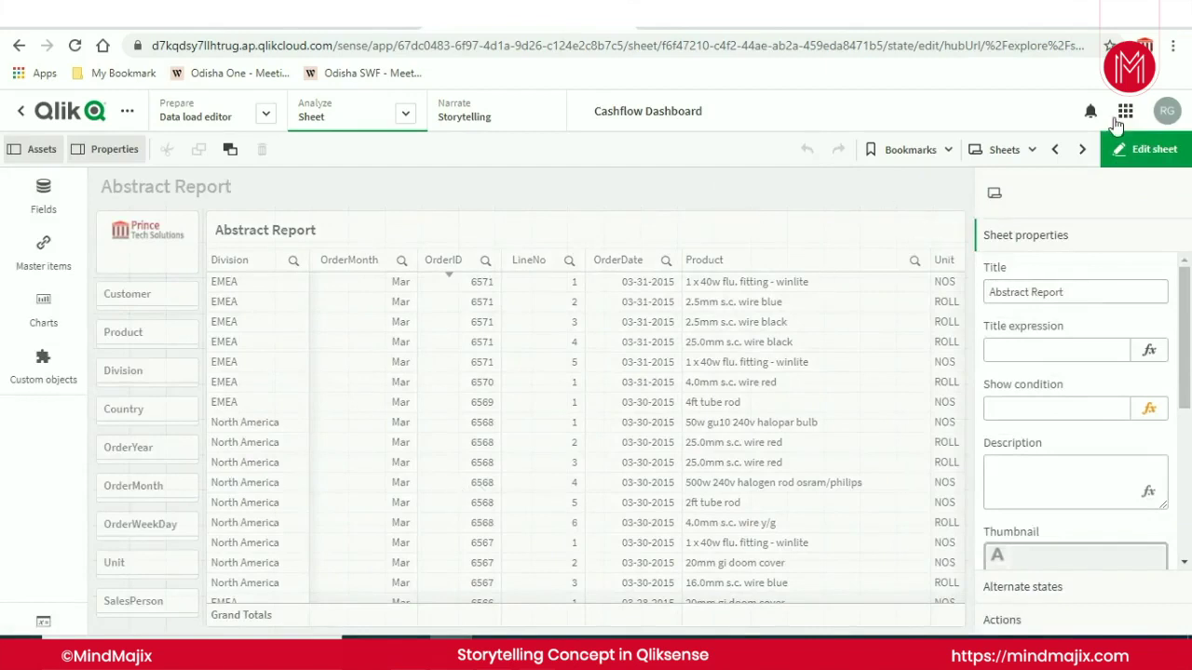
left_click(1054, 152)
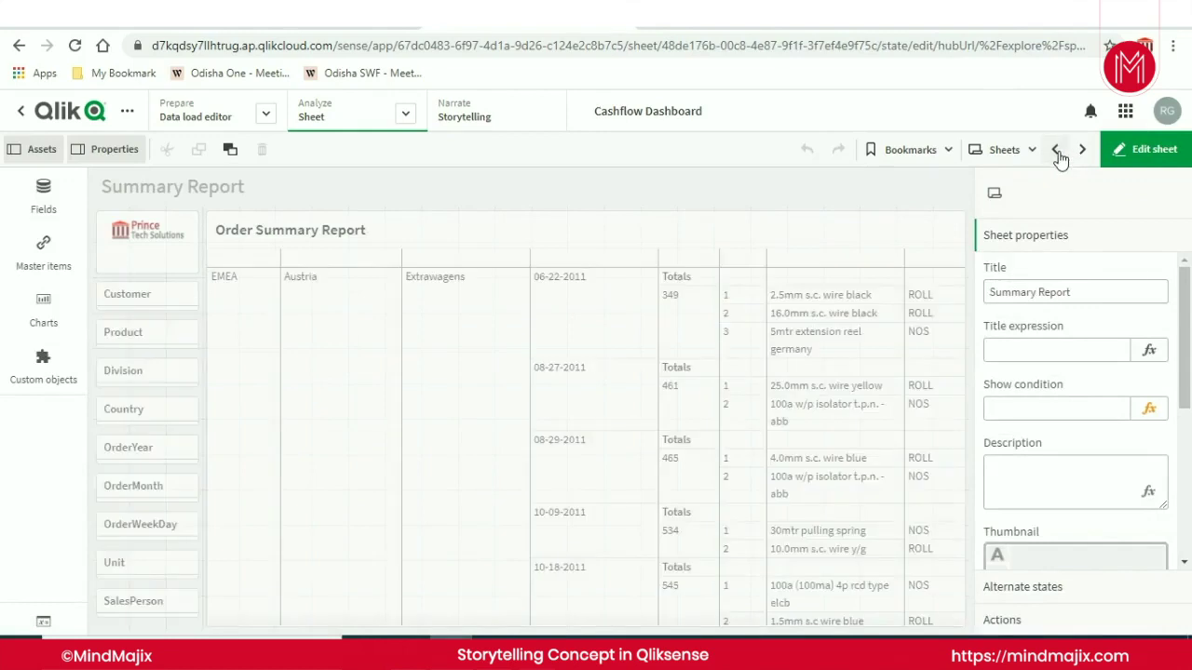
left_click(1057, 157)
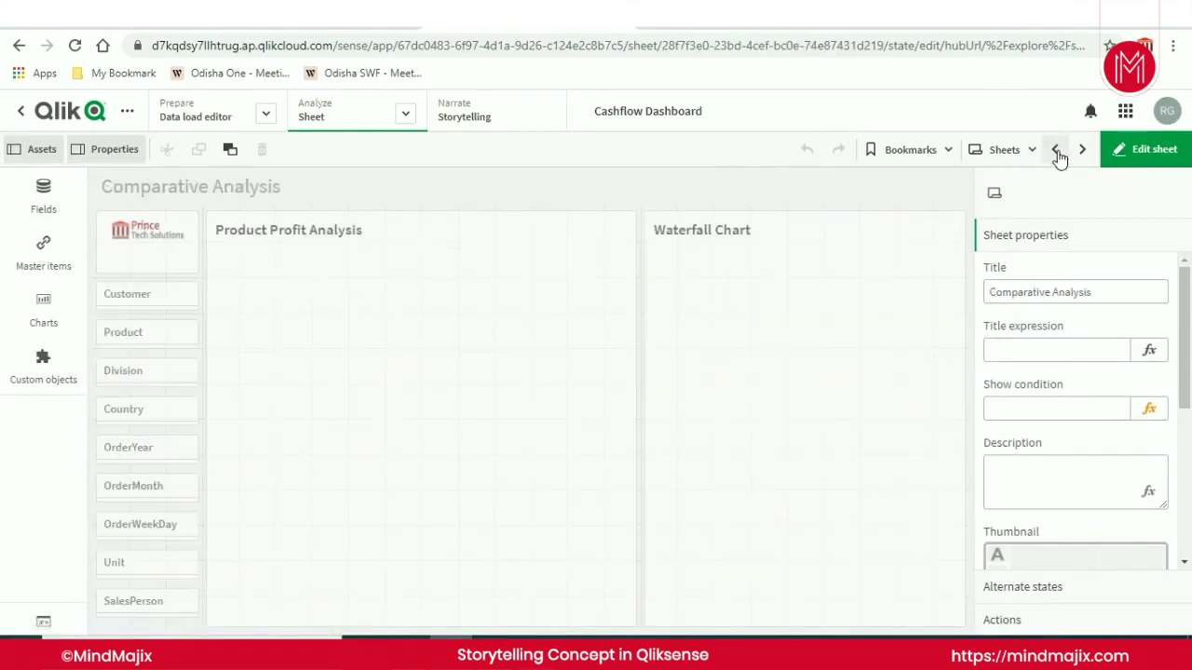
left_click(1058, 157)
left_click(1058, 156)
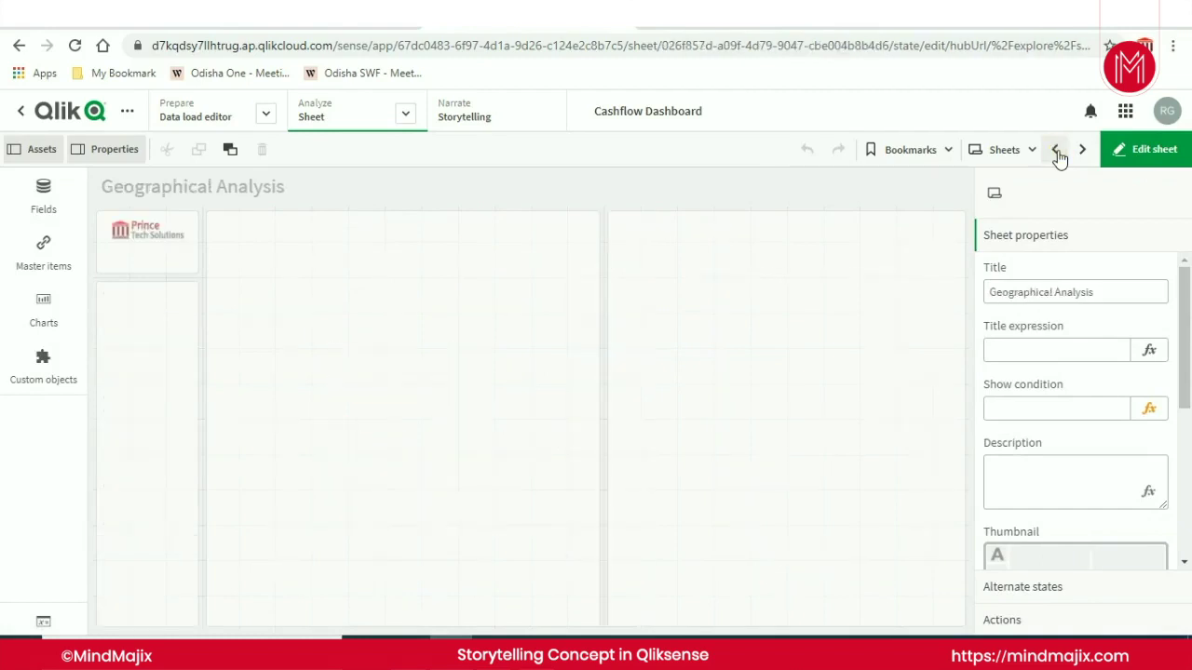
left_click(1058, 157)
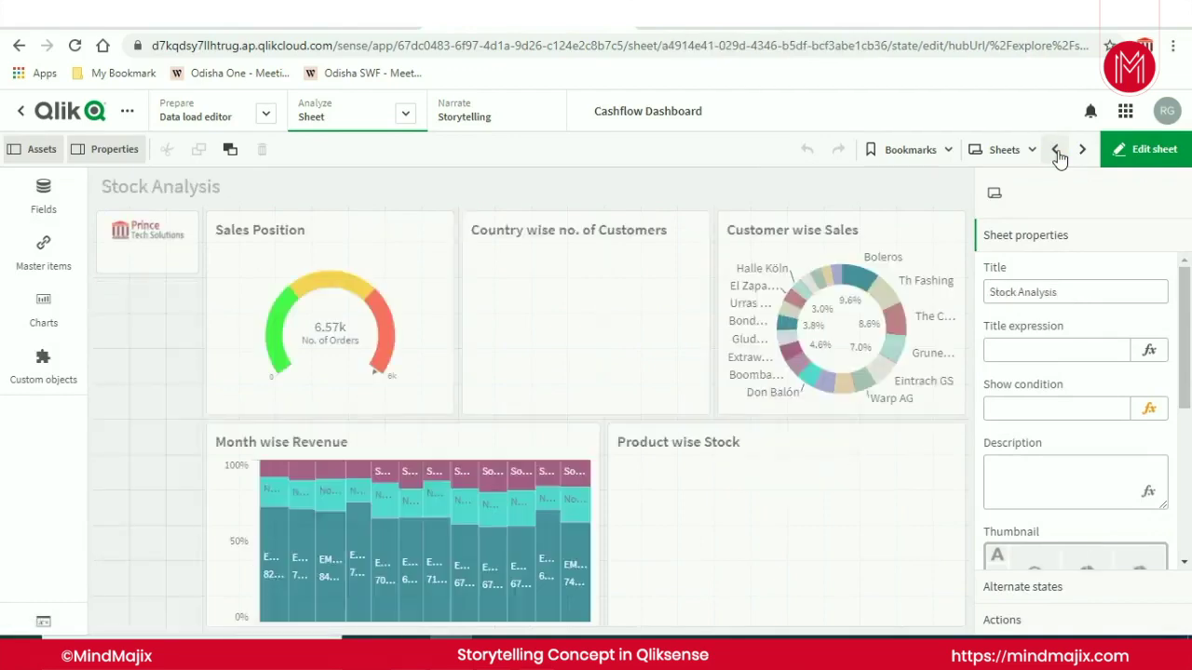
left_click(1058, 157)
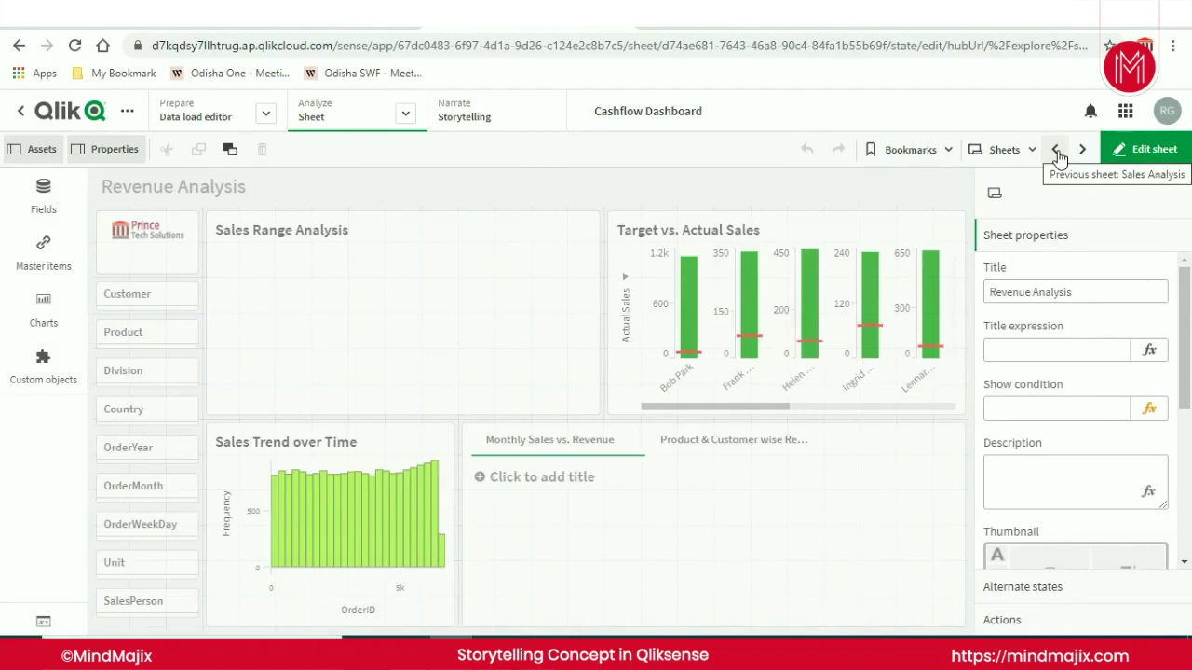
Pick the Dashboard sheet from the list of all sheets.
left_click(1003, 149)
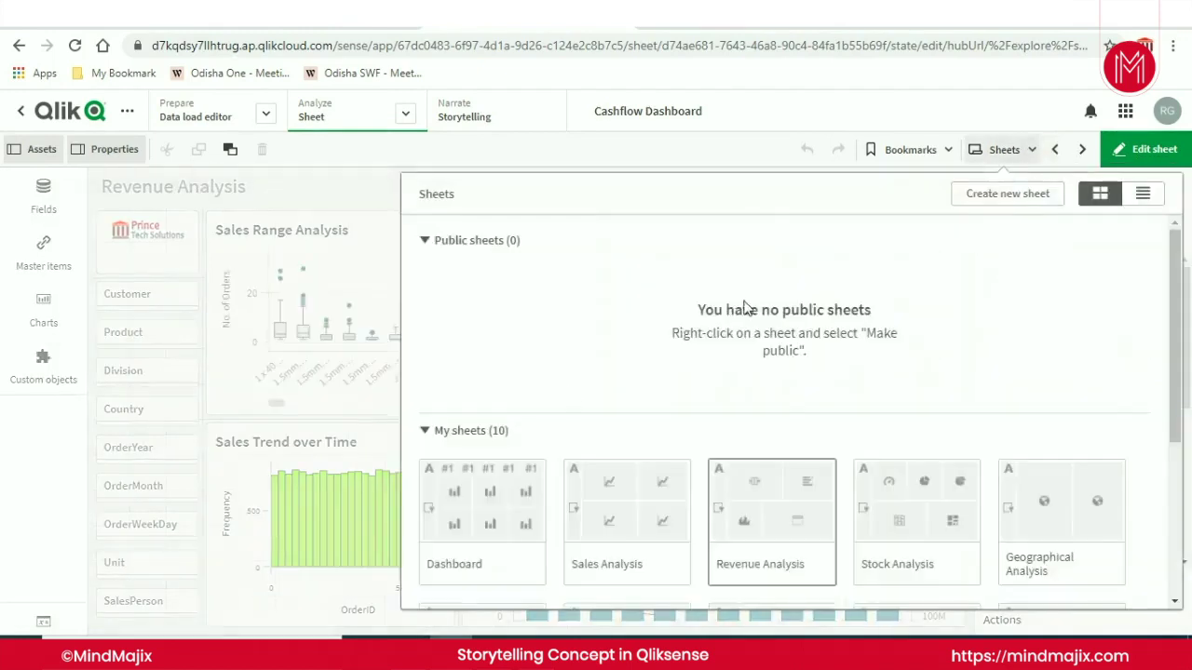
left_click(453, 557)
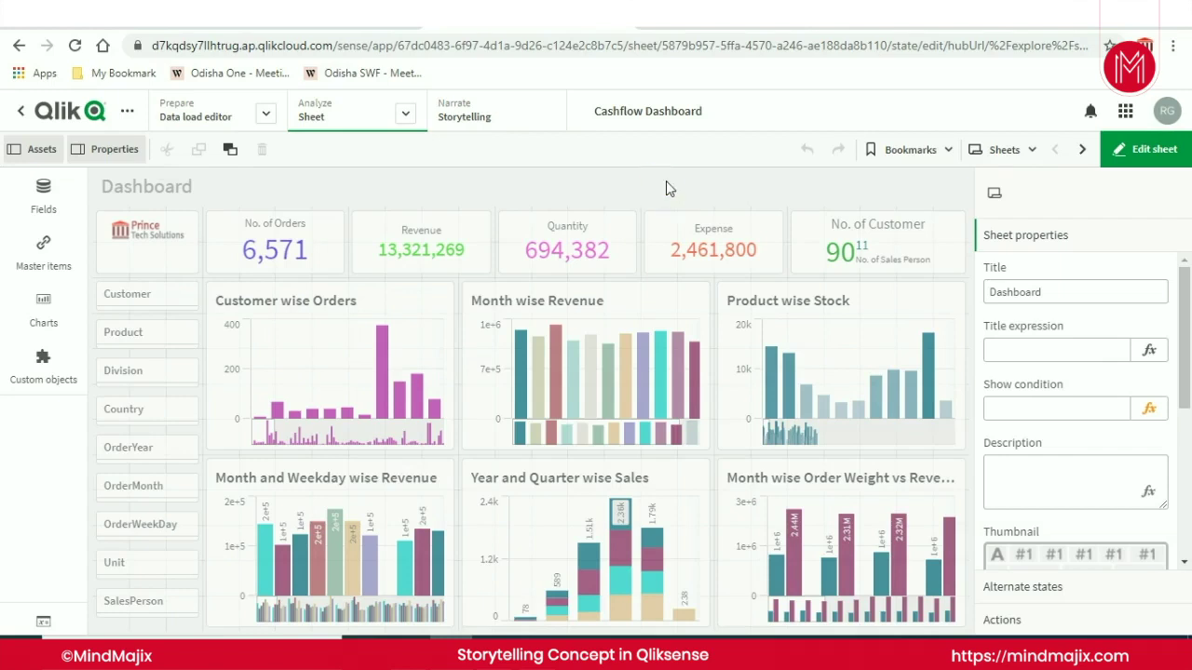
Create a new story in Storytelling and check its empty Snapshot library.
left_click(470, 116)
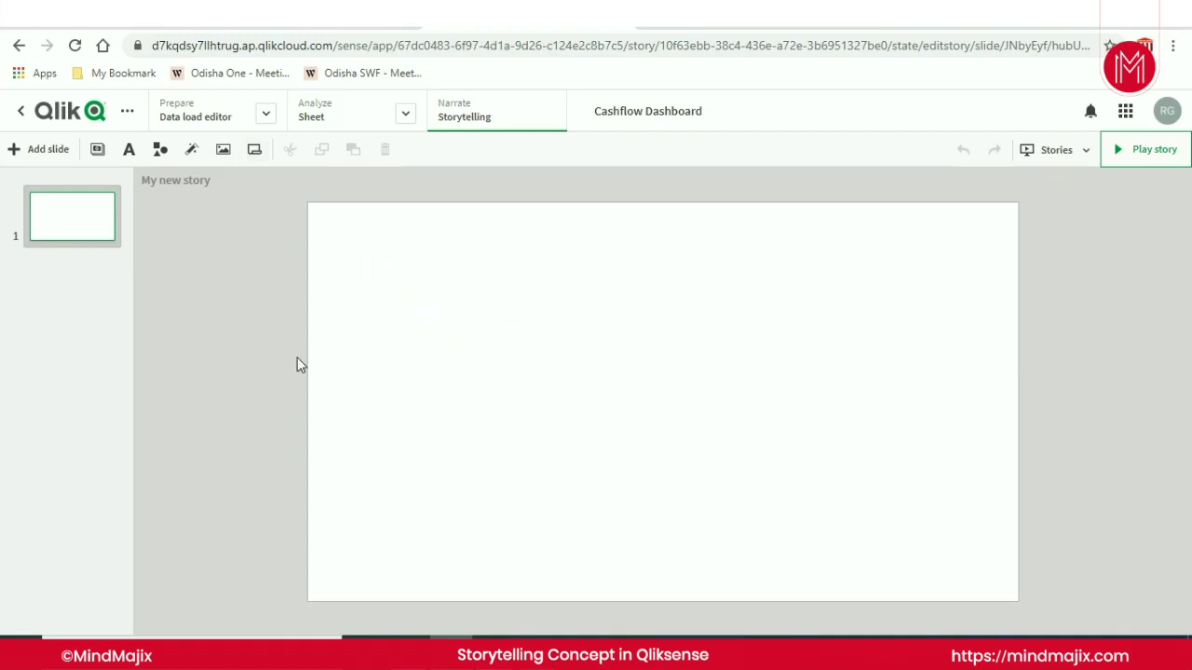
left_click(98, 151)
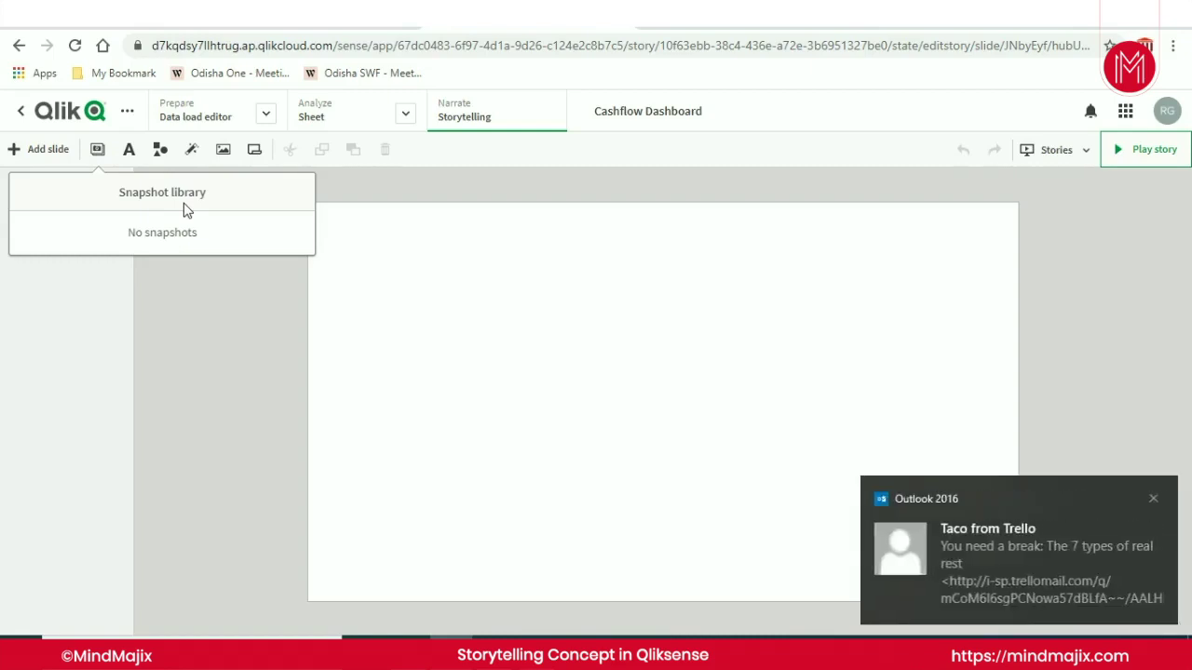
Dismiss the email notification, toggle the Snapshot library, and return to the Dashboard sheet.
left_click(1153, 499)
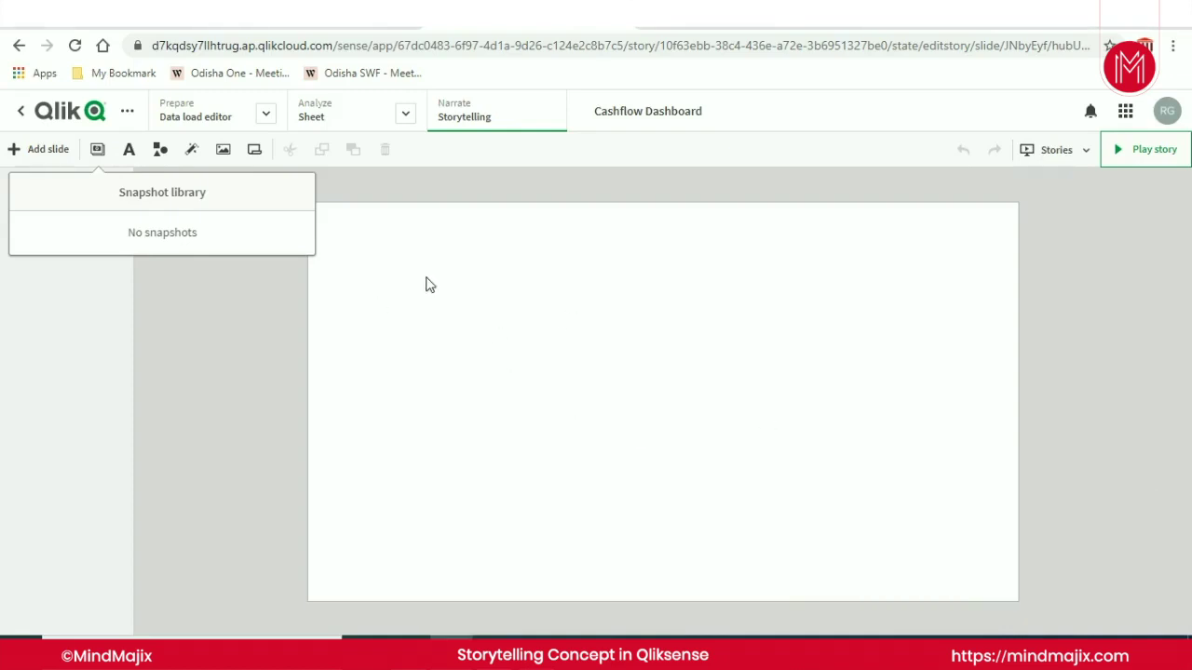
left_click(469, 321)
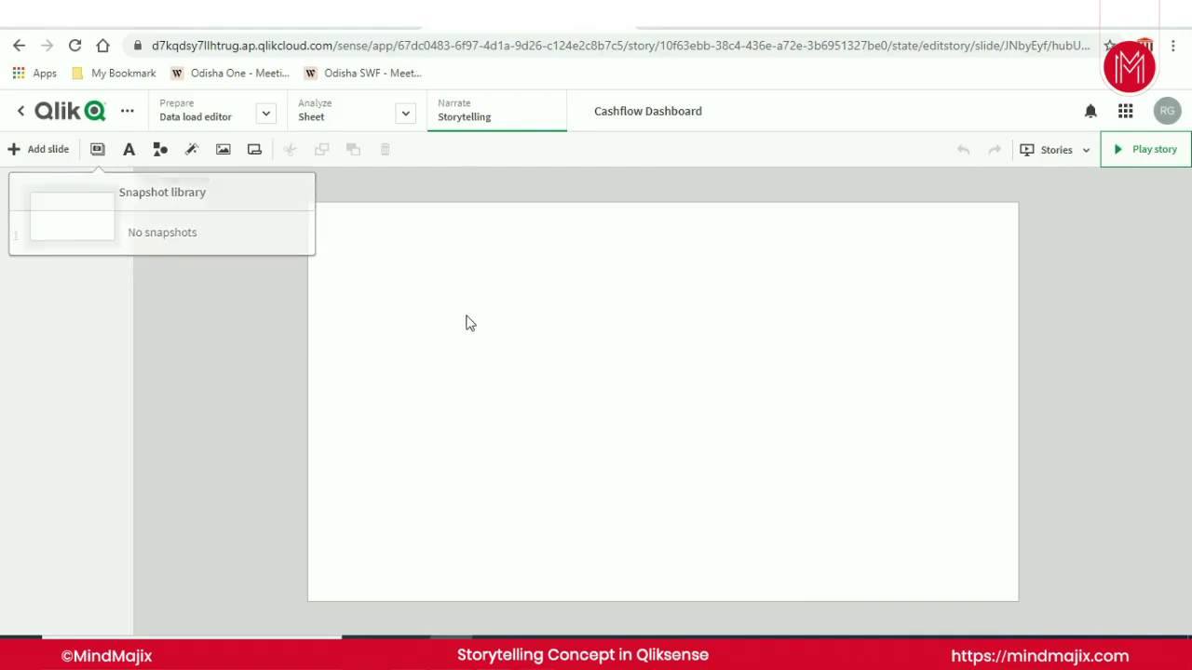
left_click(97, 150)
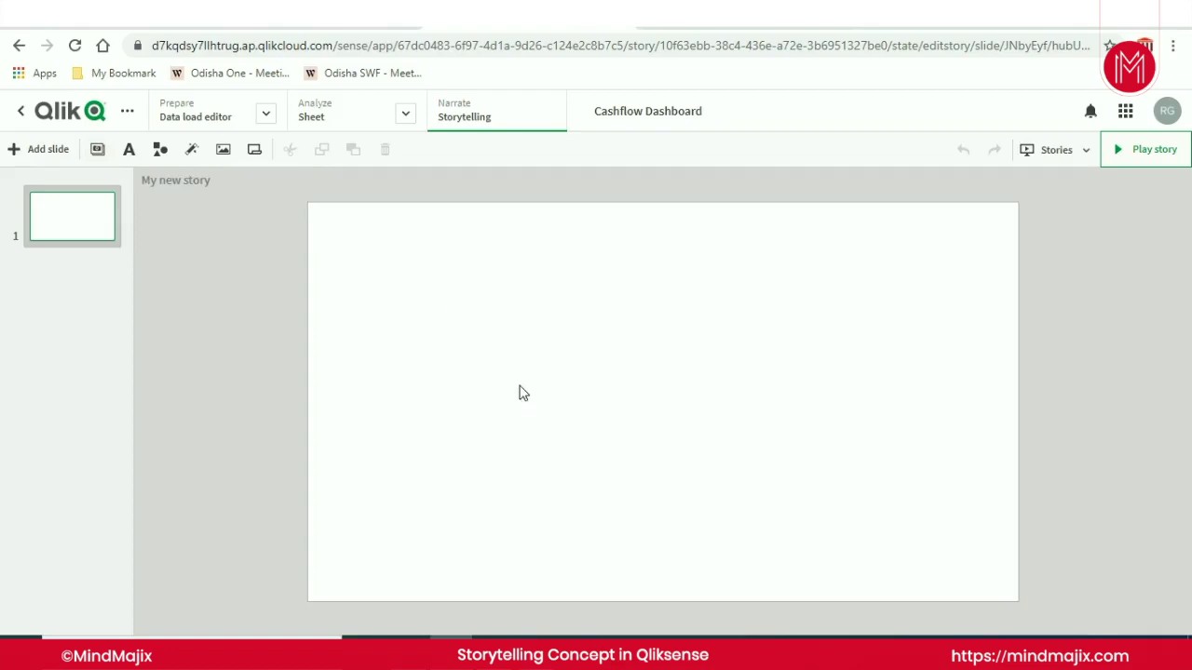
left_click(337, 124)
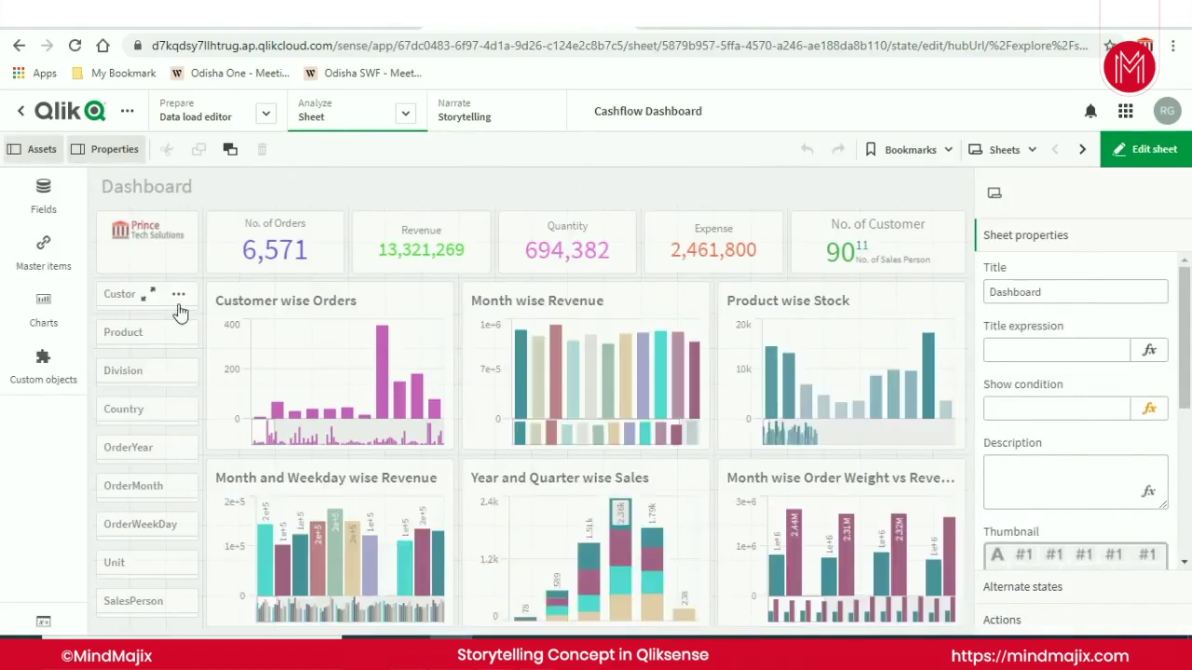
left_click(177, 294)
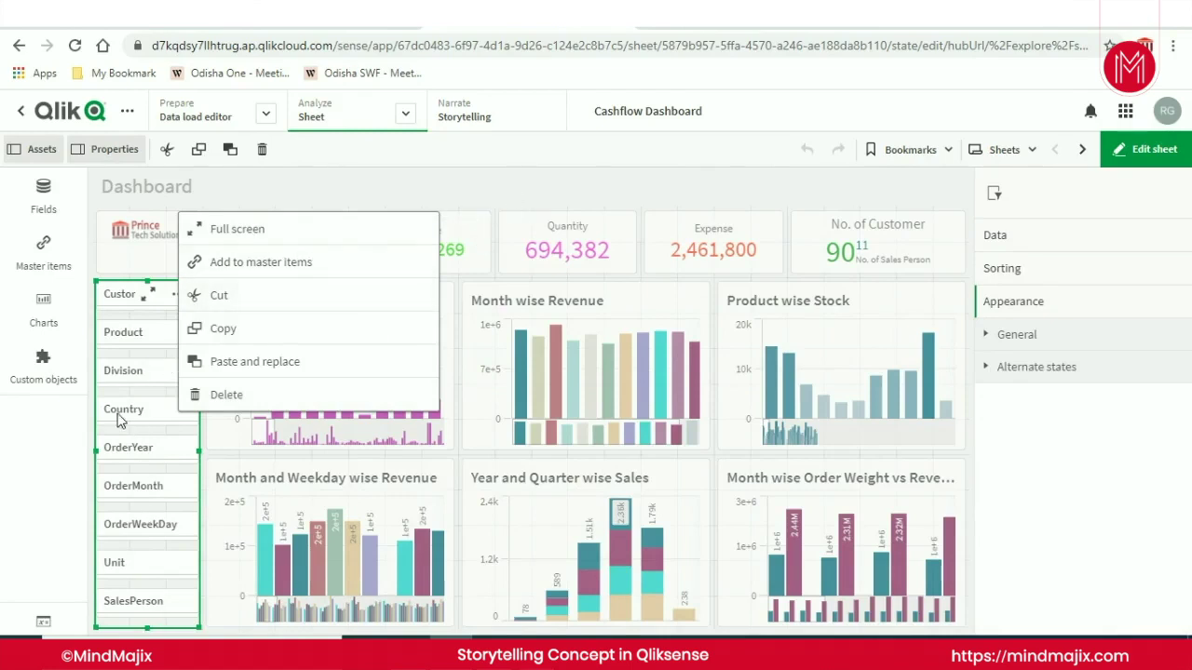
left_click(522, 196)
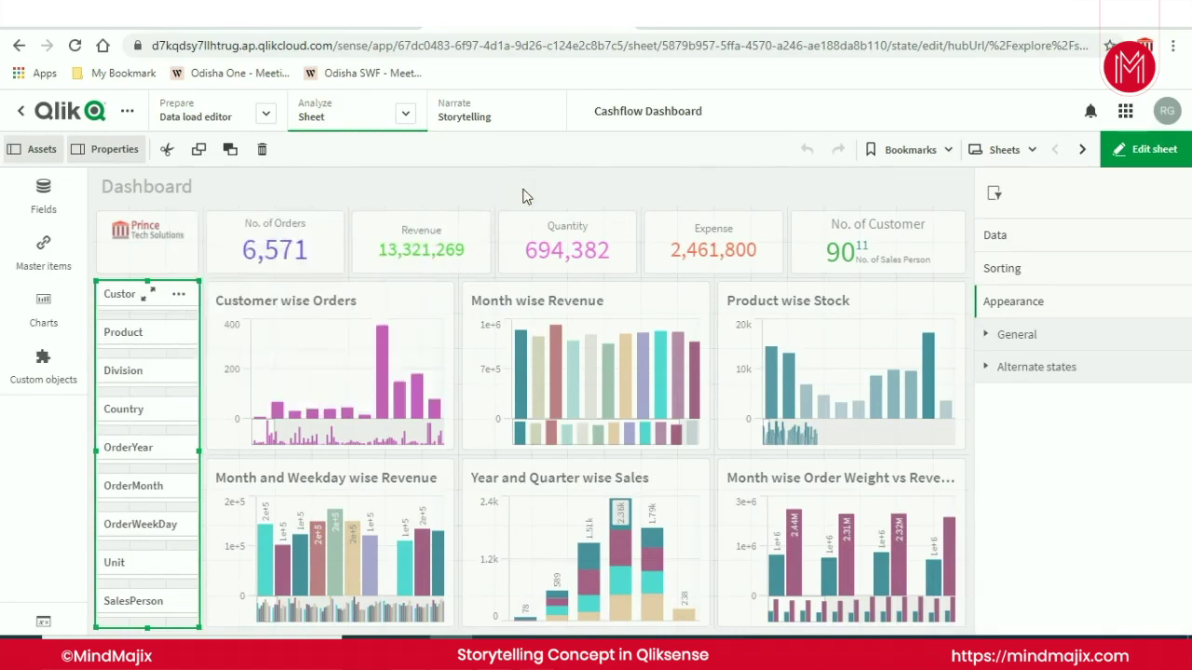
right_click(177, 228)
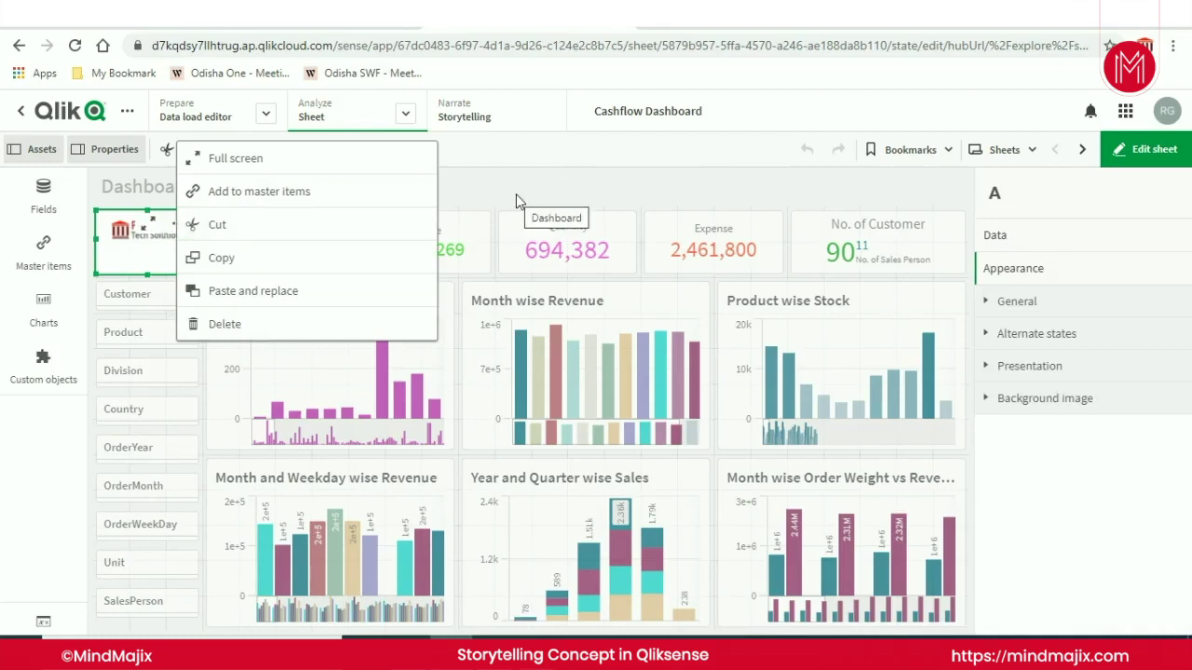
left_click(278, 168)
left_click(938, 227)
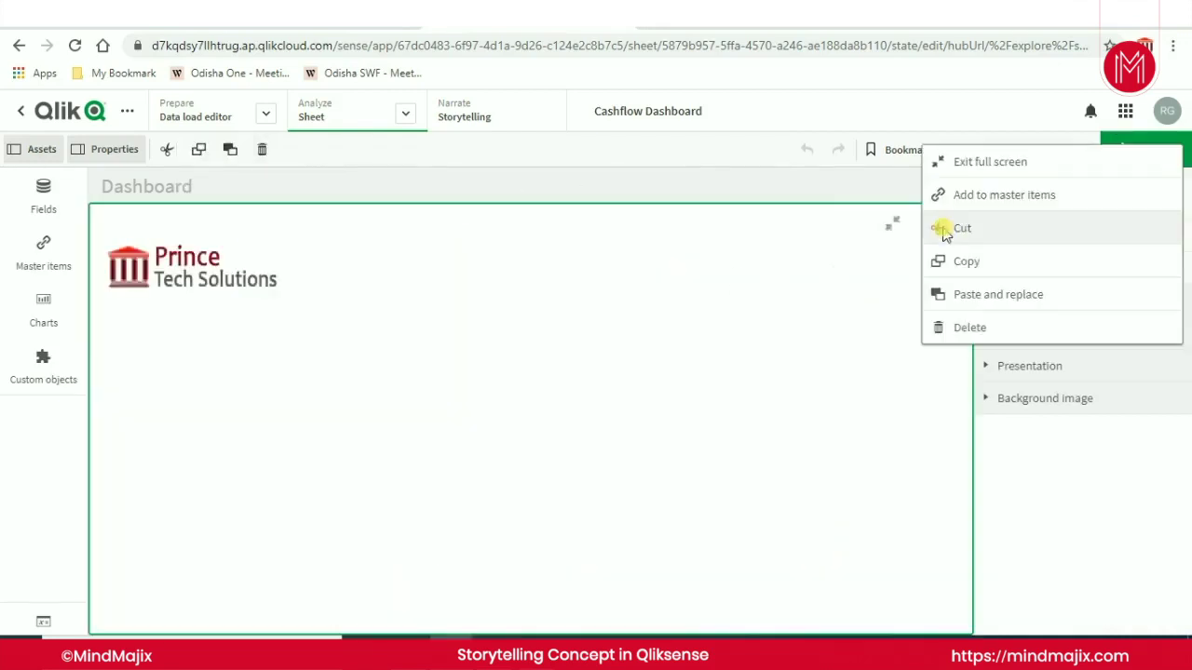
left_click(836, 183)
left_click(892, 225)
left_click(322, 227)
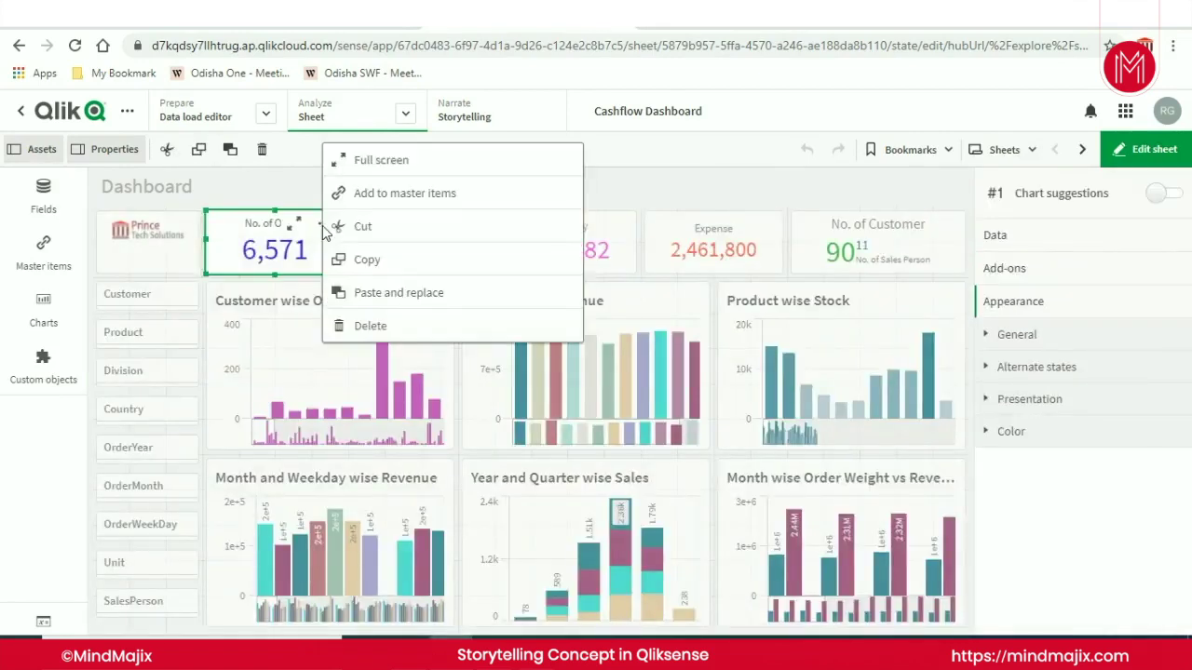
left_click(415, 194)
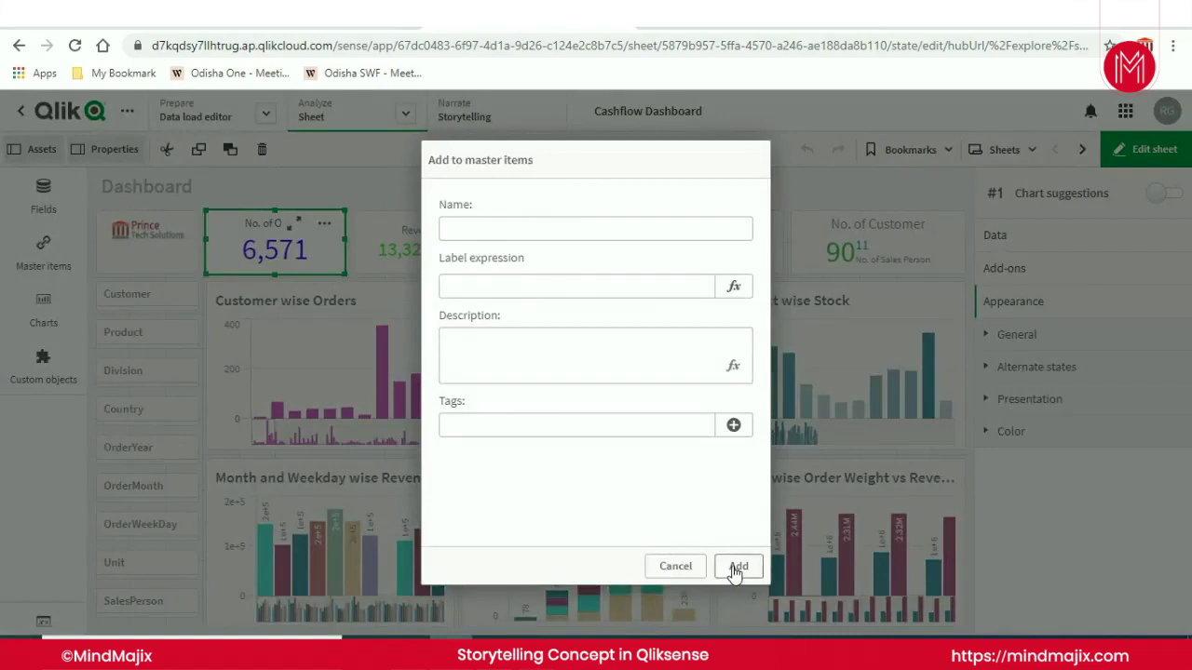
left_click(675, 566)
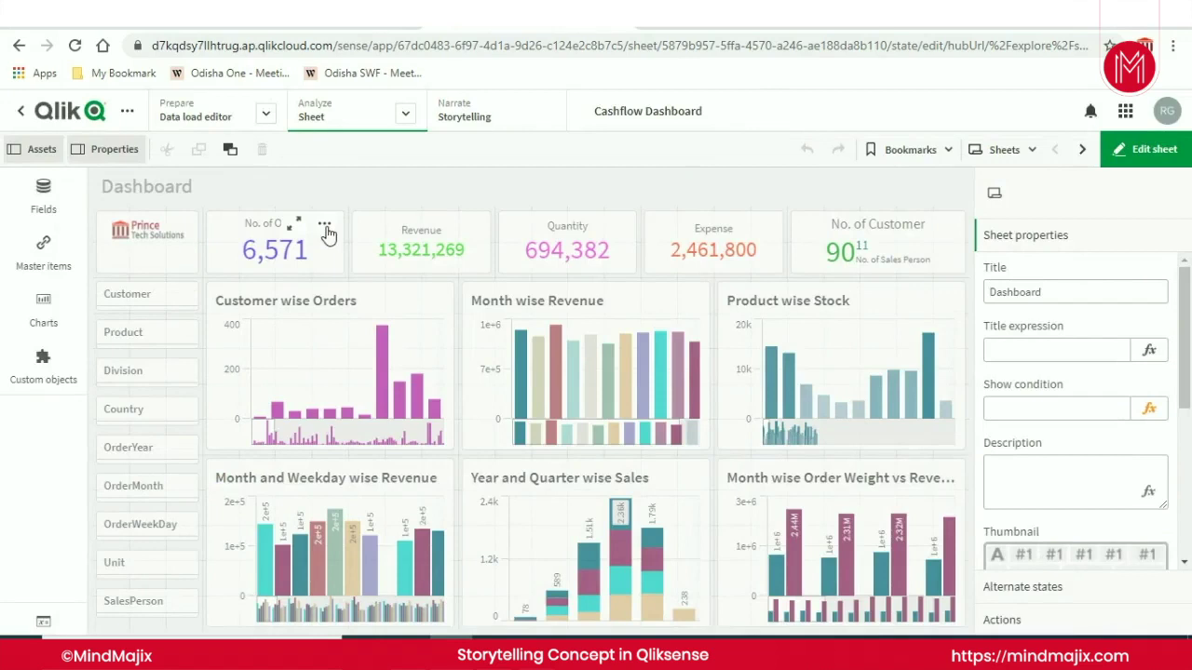
left_click(324, 225)
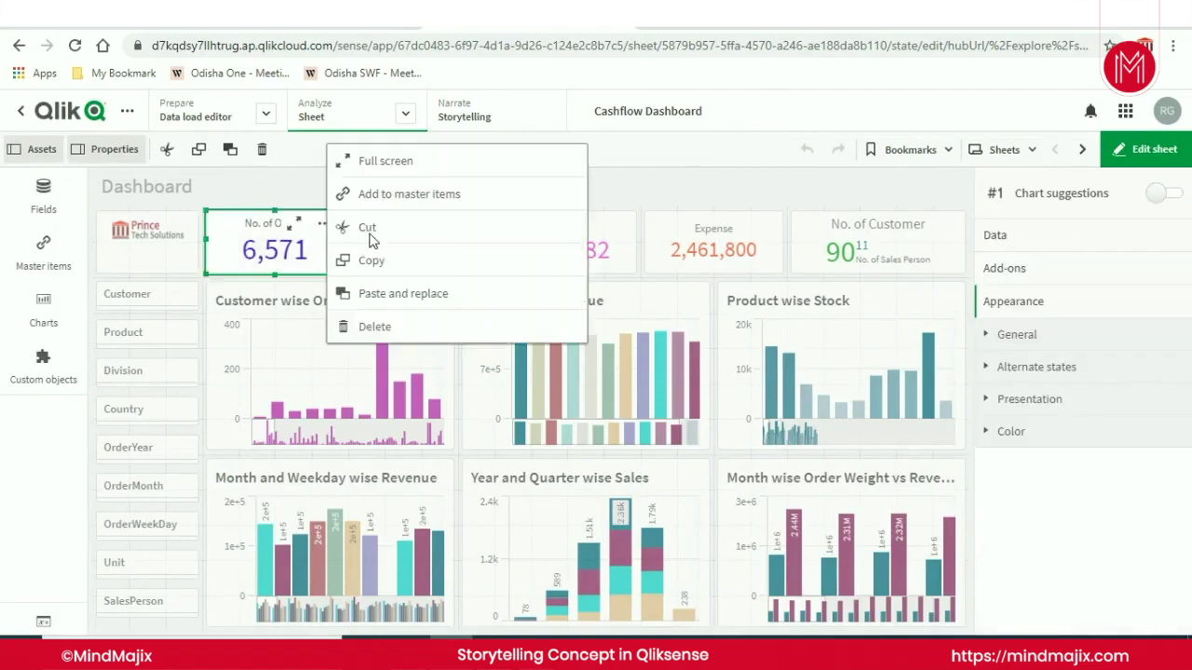
left_click(697, 178)
Exit sheet editing and check the logo tile's snapshot options without capturing one.
left_click(1160, 152)
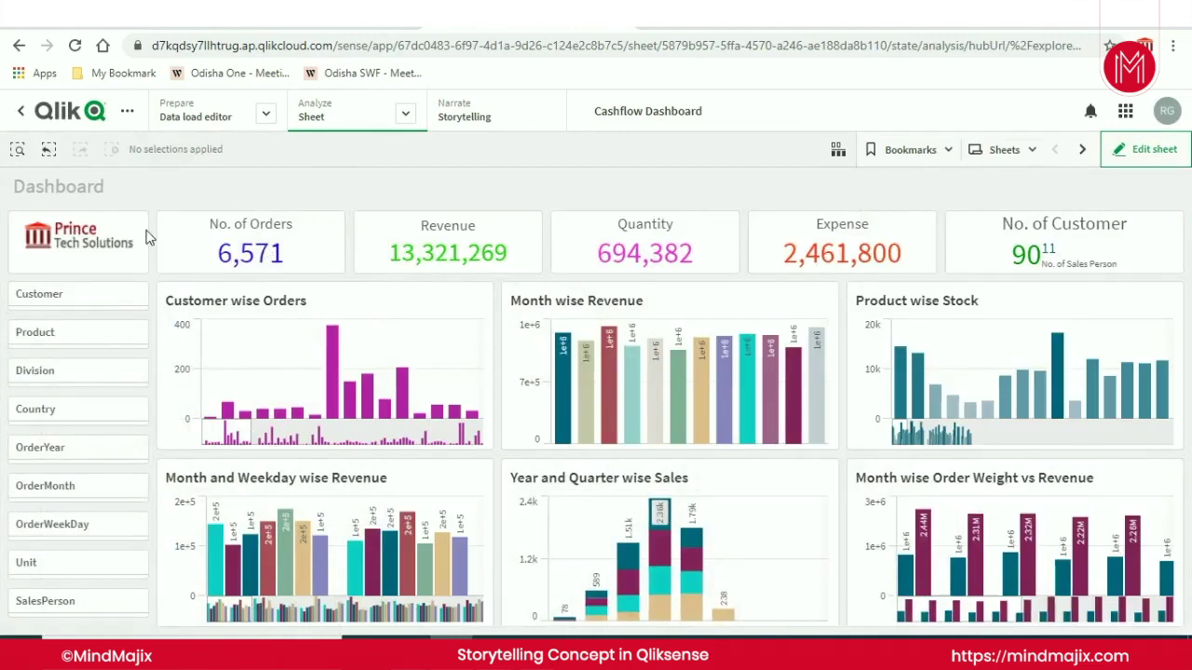
left_click(132, 228)
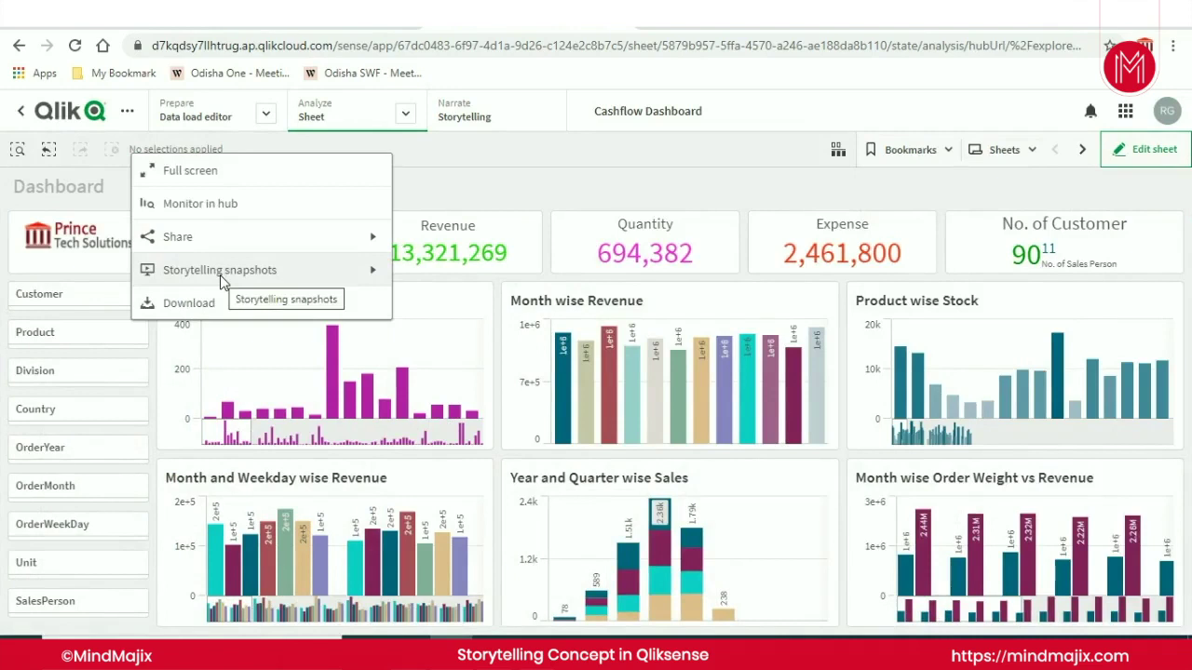
left_click(283, 280)
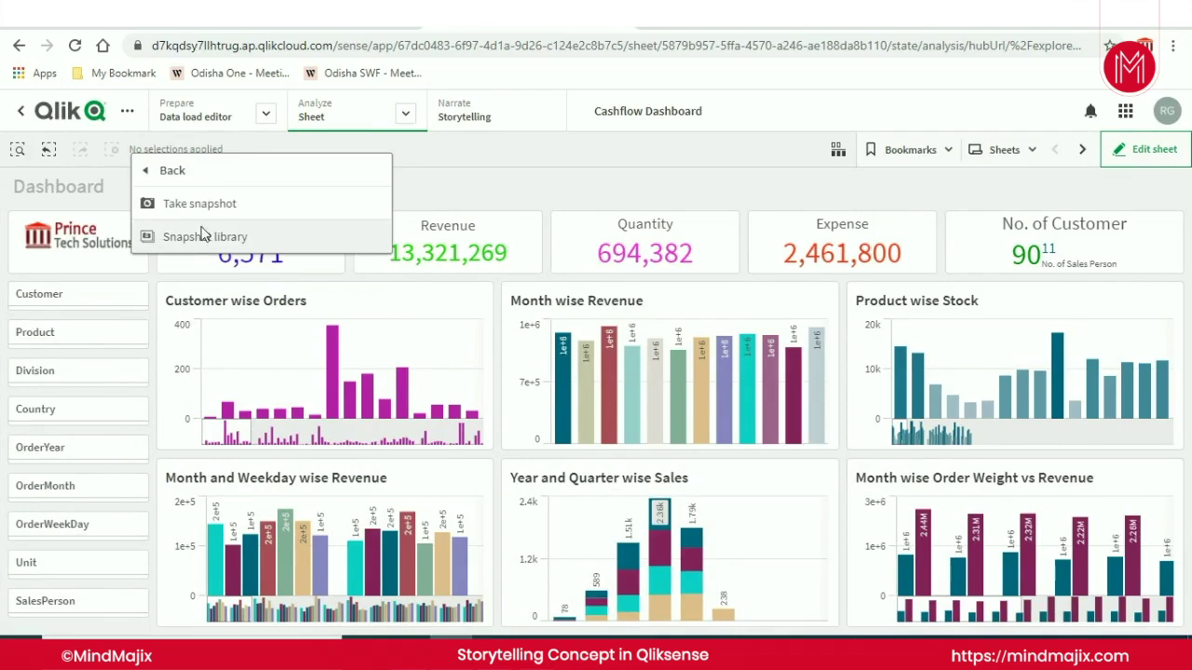
left_click(244, 205)
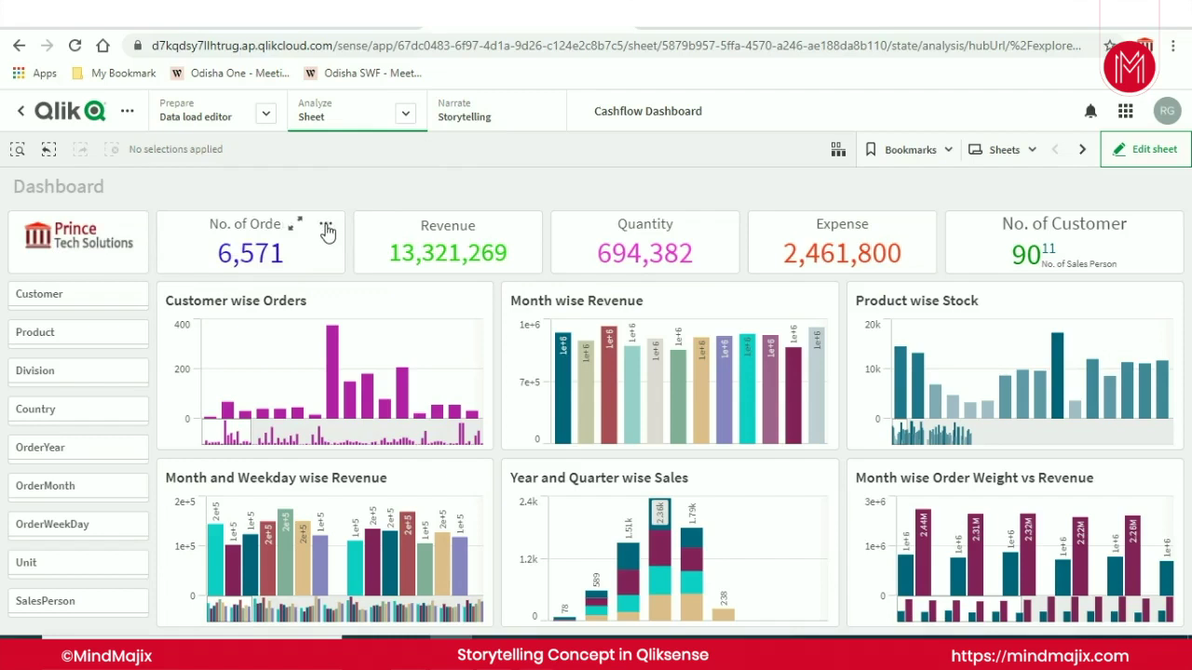
Take and save a storytelling snapshot of the No. of Orders KPI.
left_click(326, 227)
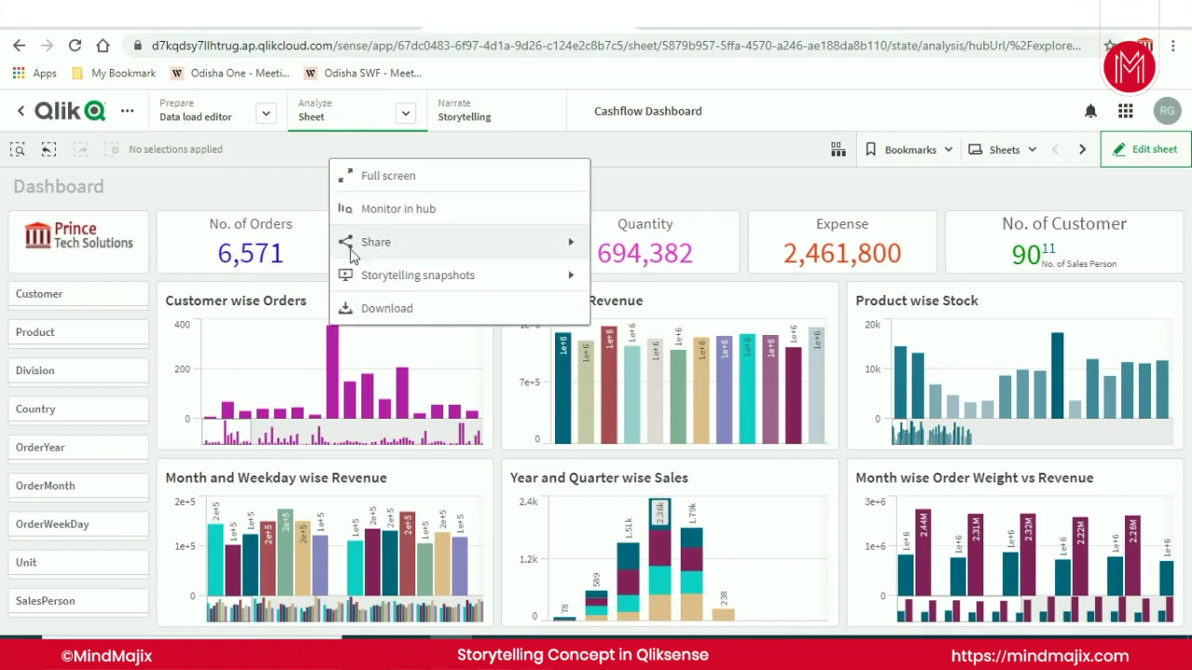
left_click(384, 272)
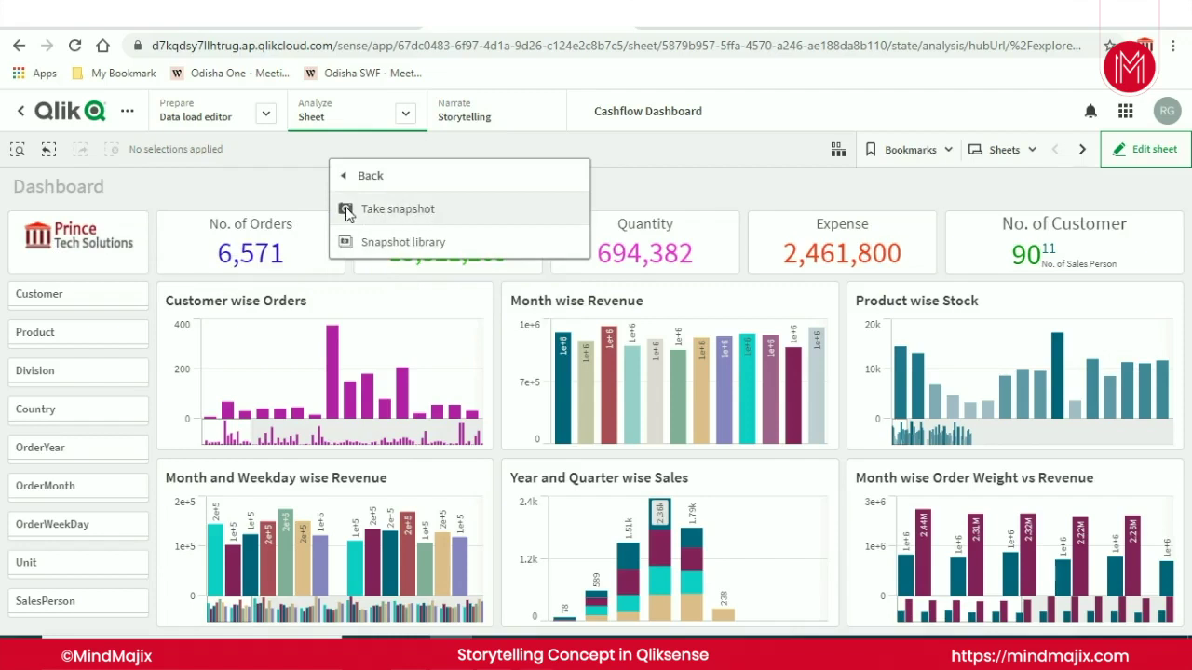
left_click(424, 213)
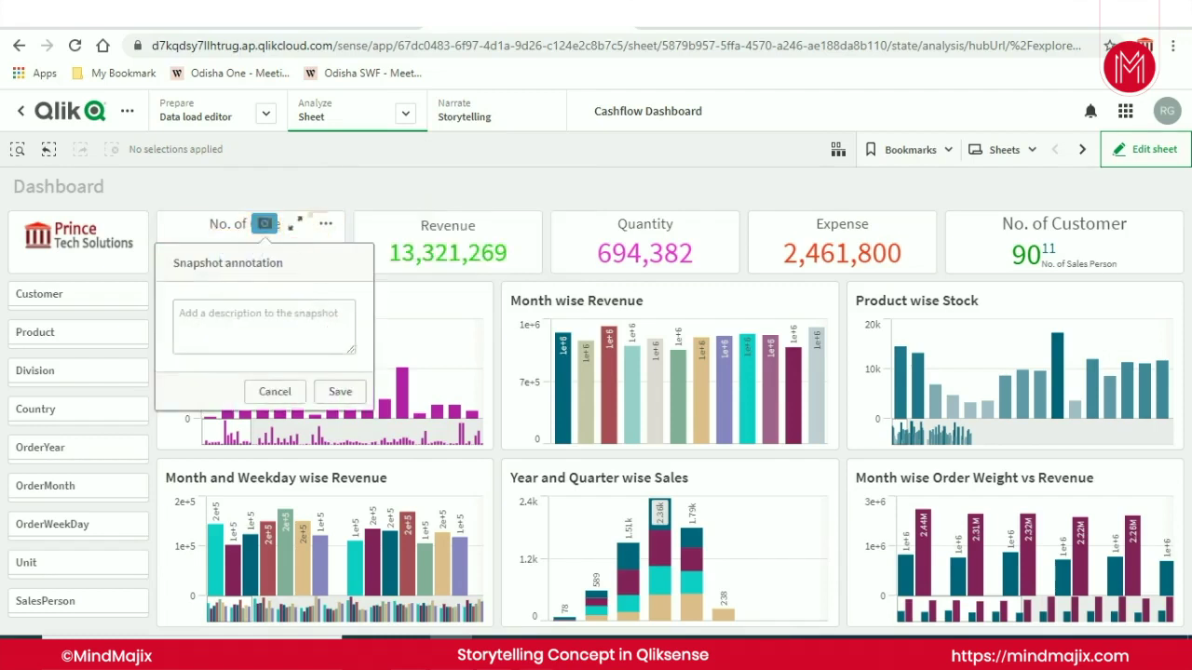
left_click(318, 323)
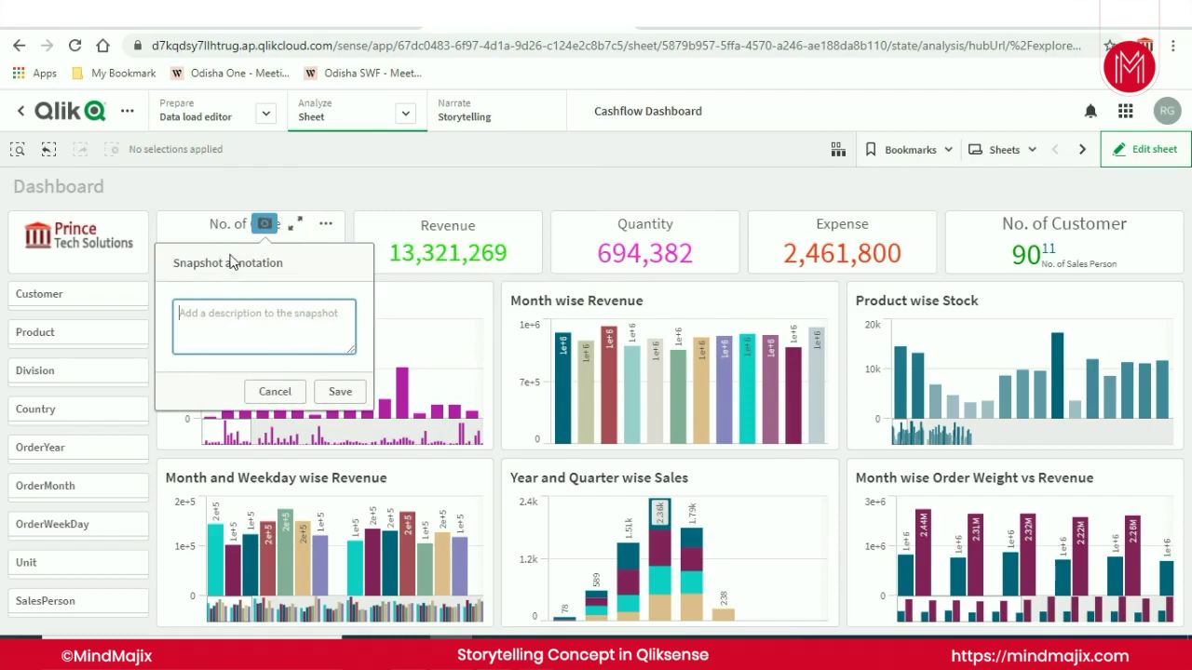
left_click(339, 391)
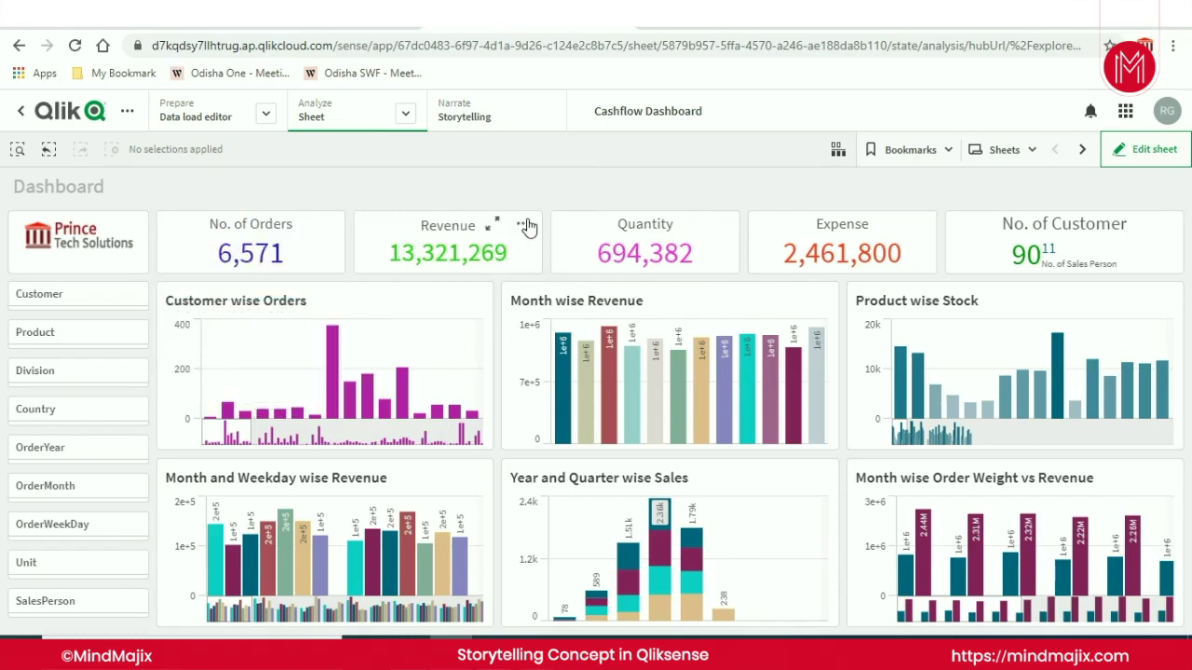
Snapshot the Revenue and No. of Customer KPIs.
right_click(526, 228)
left_click(598, 275)
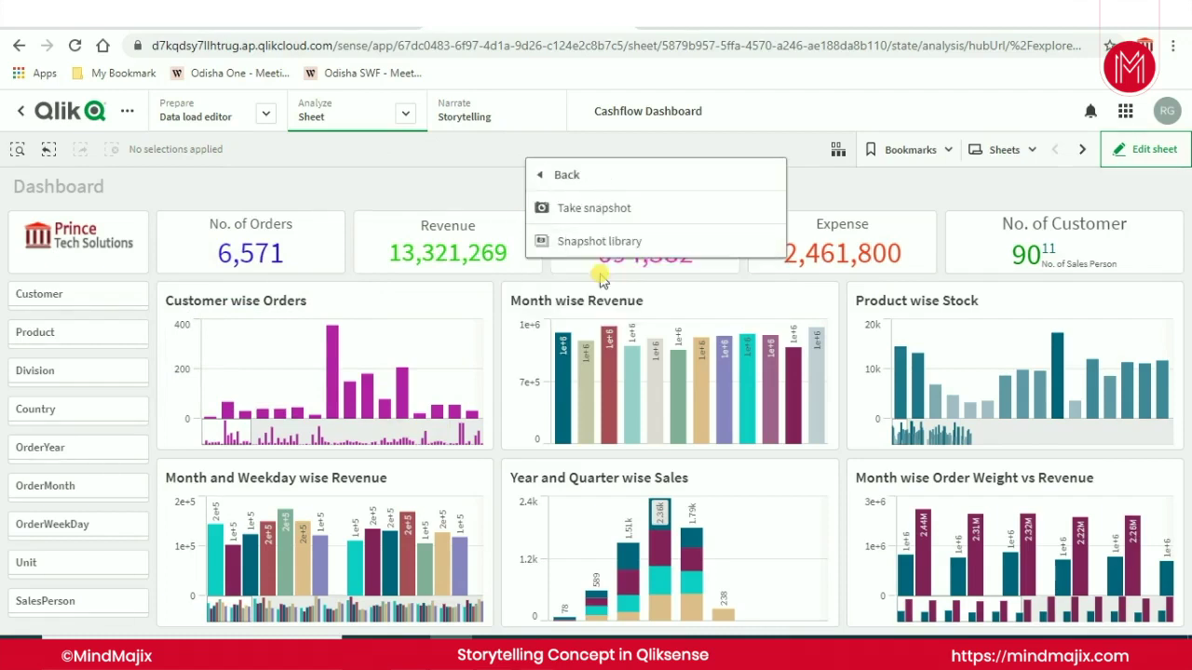
left_click(613, 209)
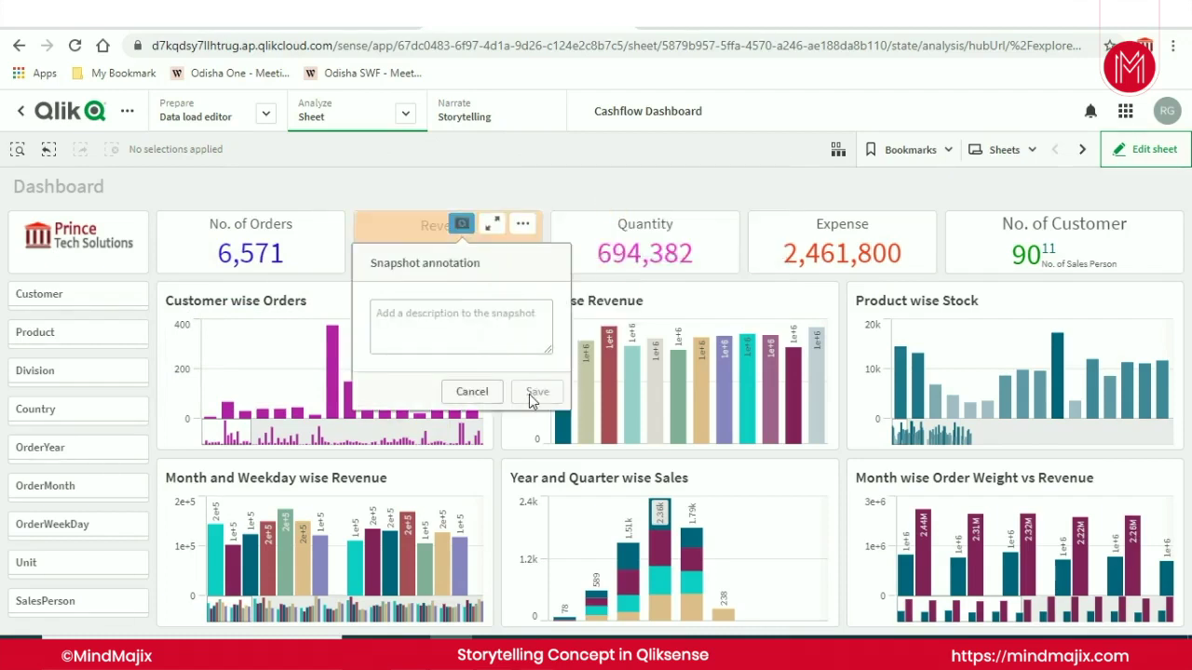
left_click(537, 392)
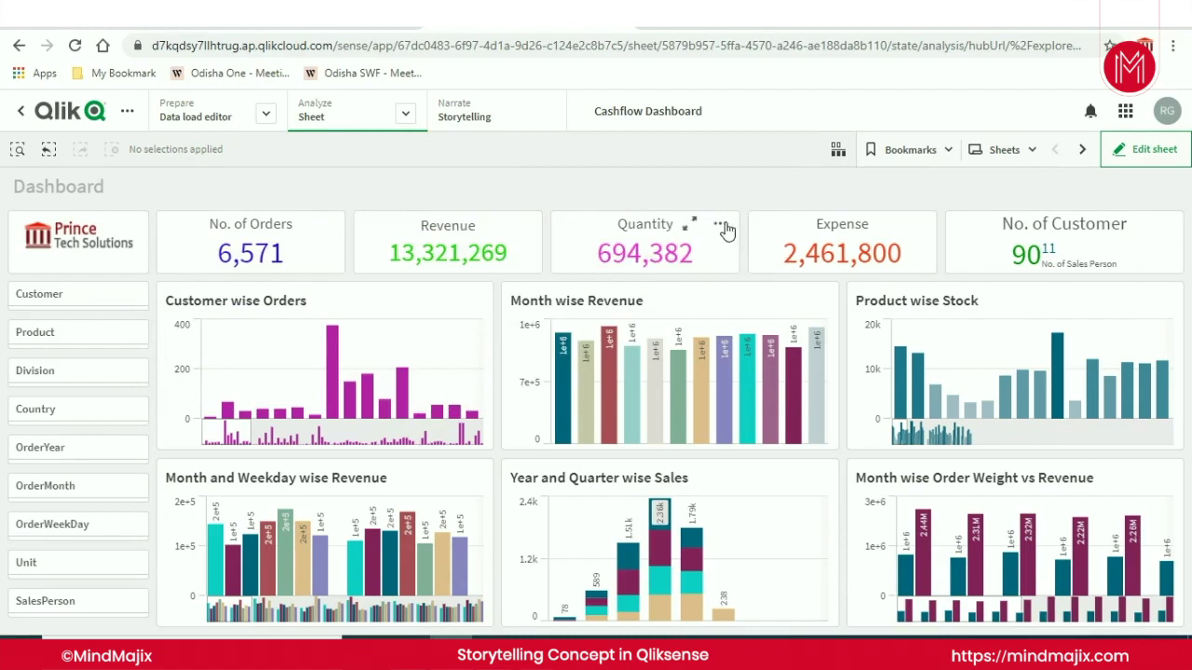
right_click(725, 233)
left_click(784, 275)
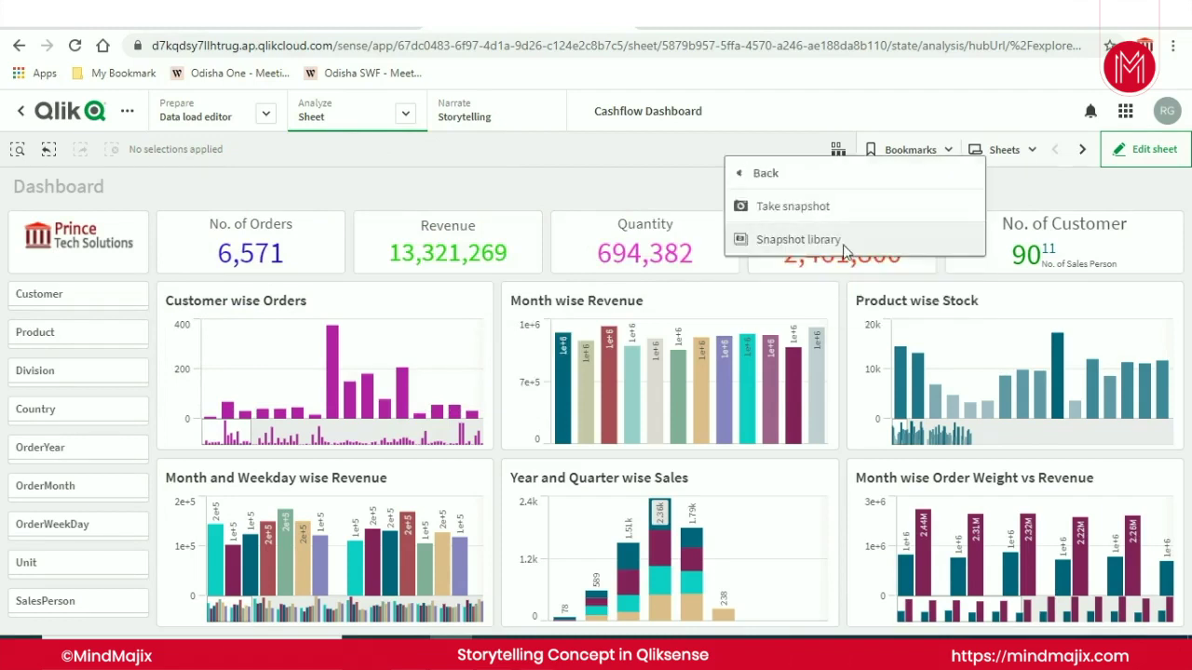
right_click(1159, 231)
left_click(1040, 270)
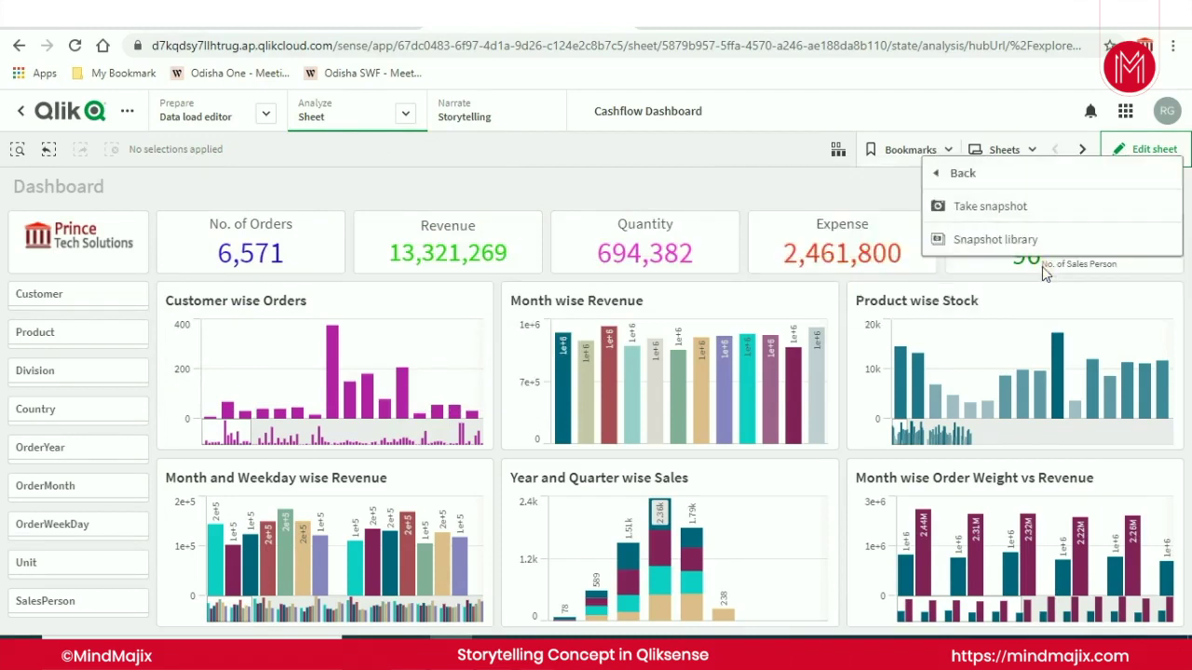
left_click(989, 208)
left_click(1141, 394)
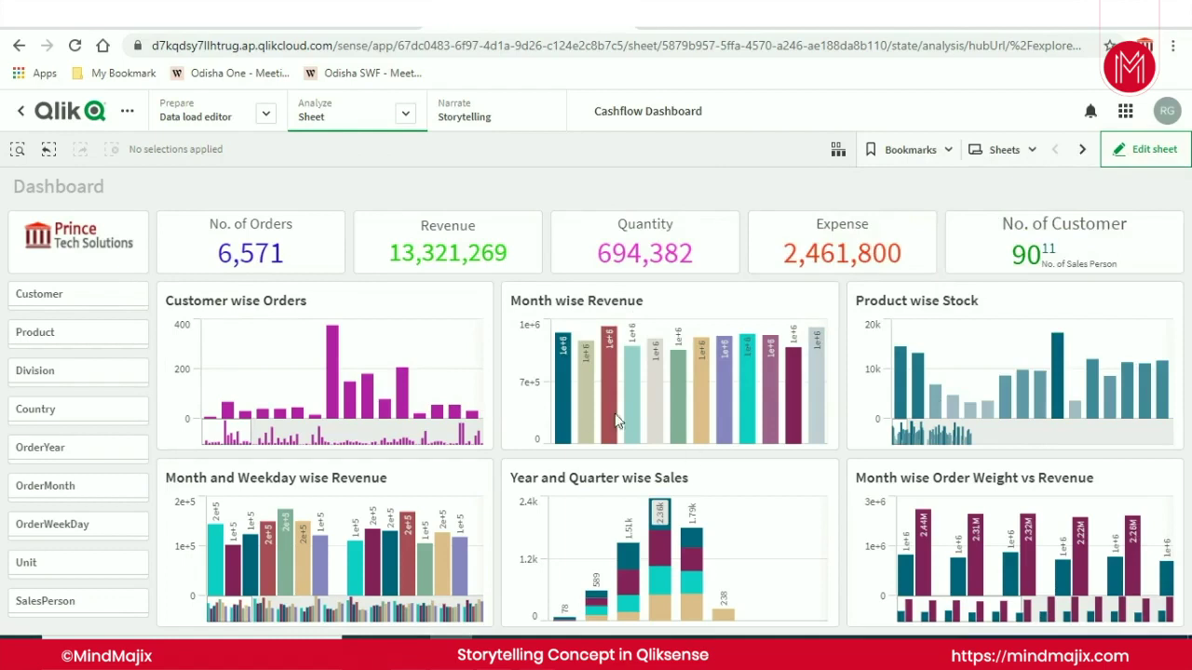
Snapshot the Month wise Revenue, Year and Quarter wise Sales, and Month wise Order Weight vs Revenue charts.
left_click(819, 302)
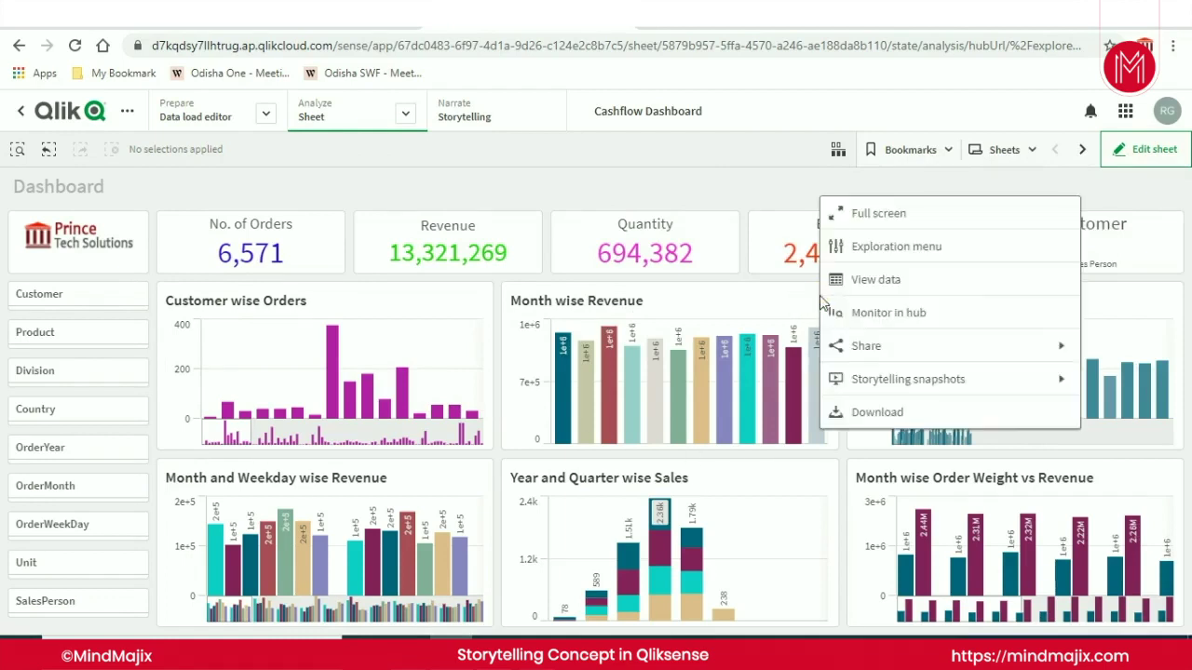
left_click(917, 380)
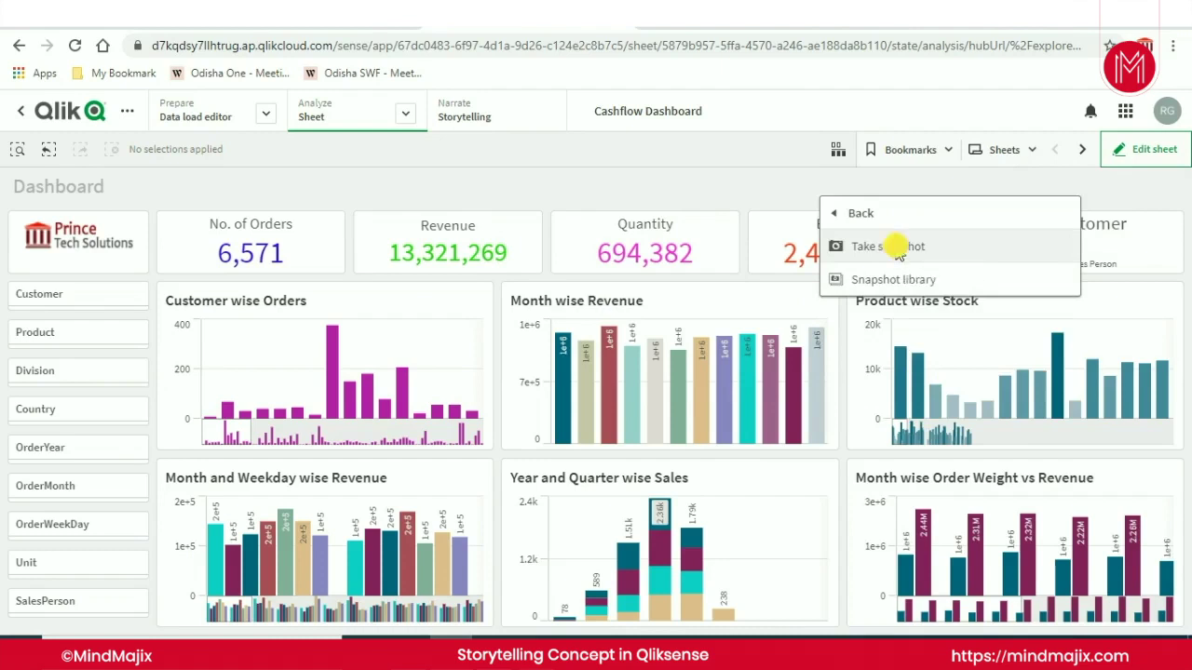
left_click(889, 246)
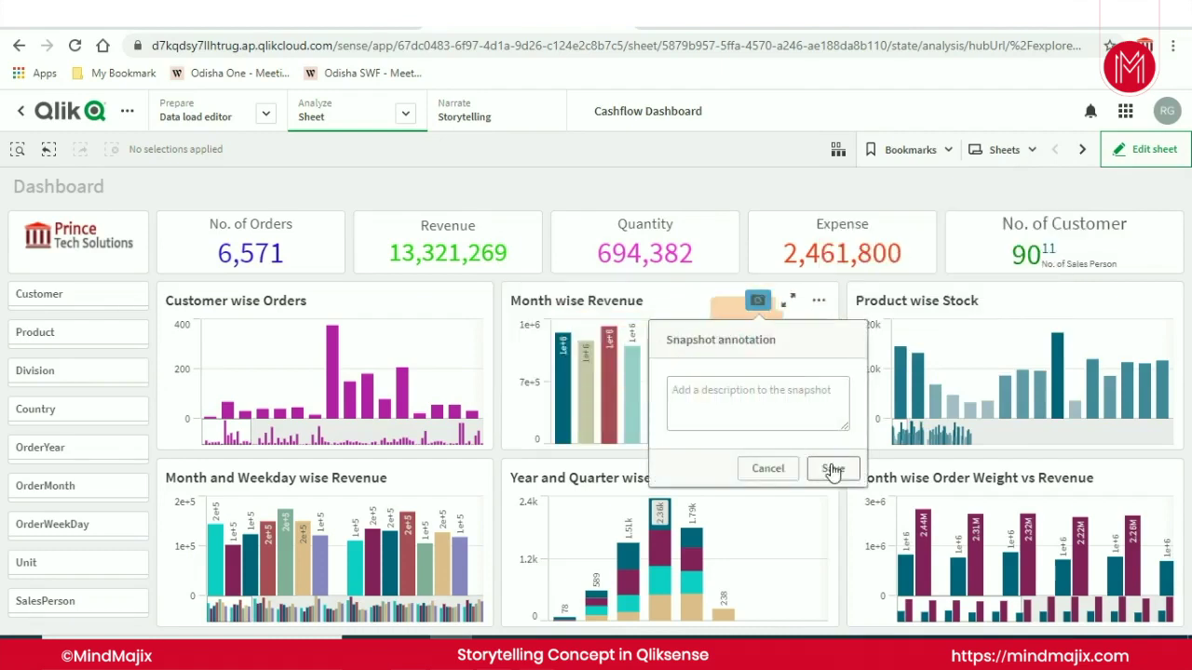
left_click(832, 469)
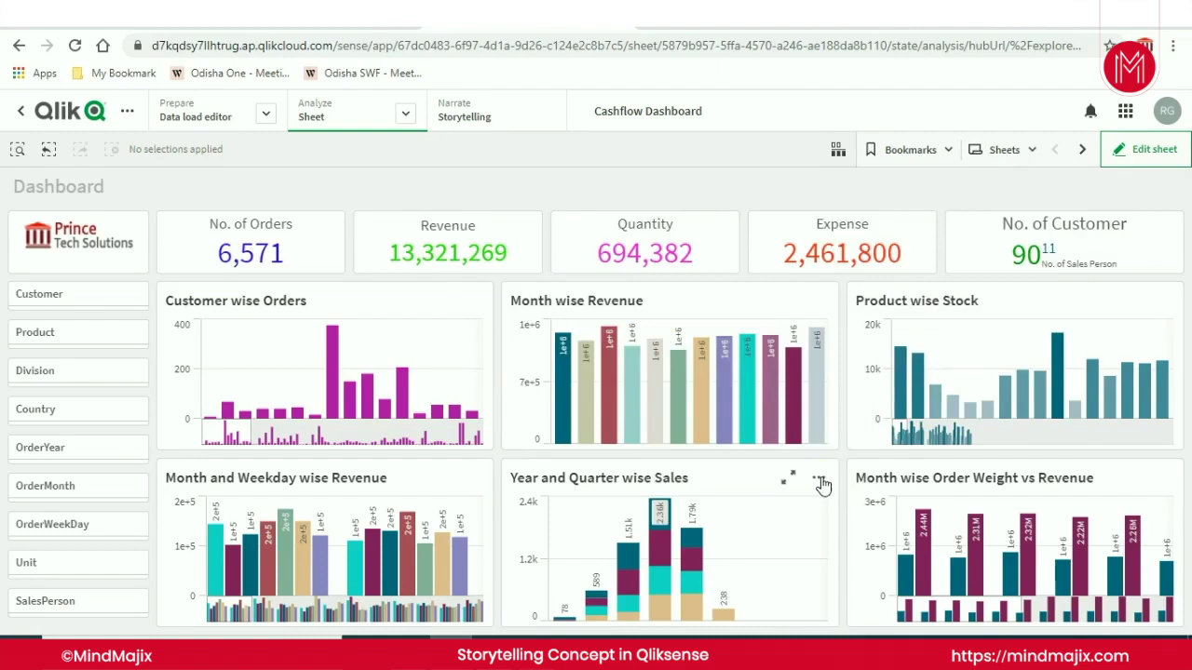
left_click(818, 477)
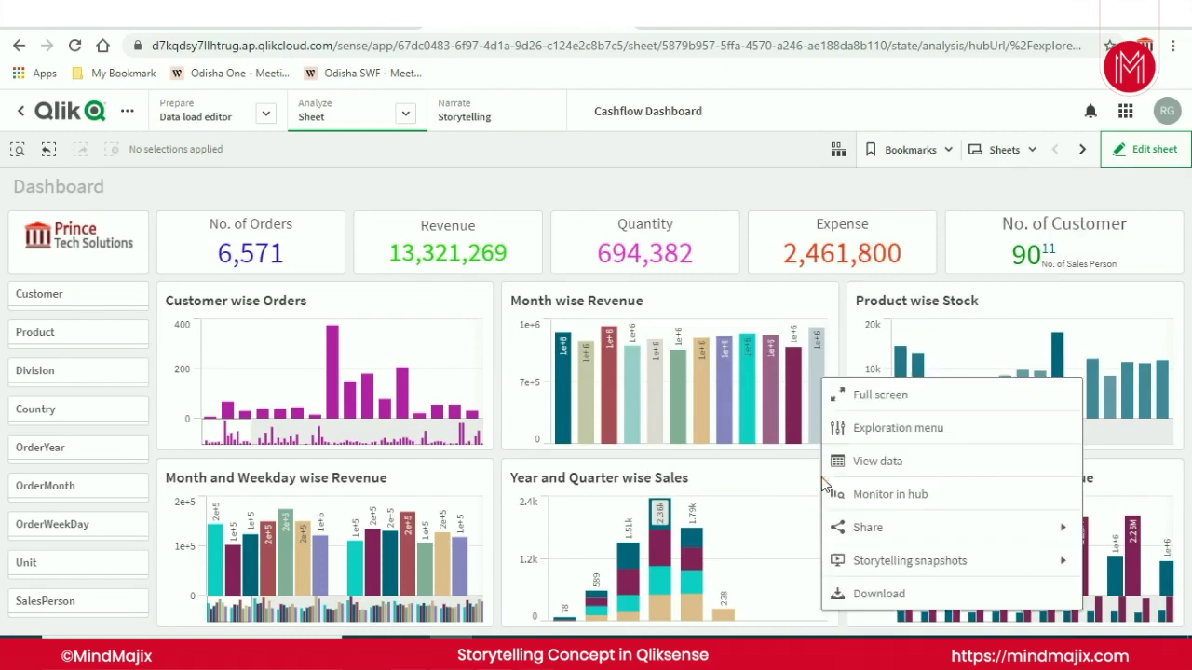
left_click(894, 564)
left_click(873, 435)
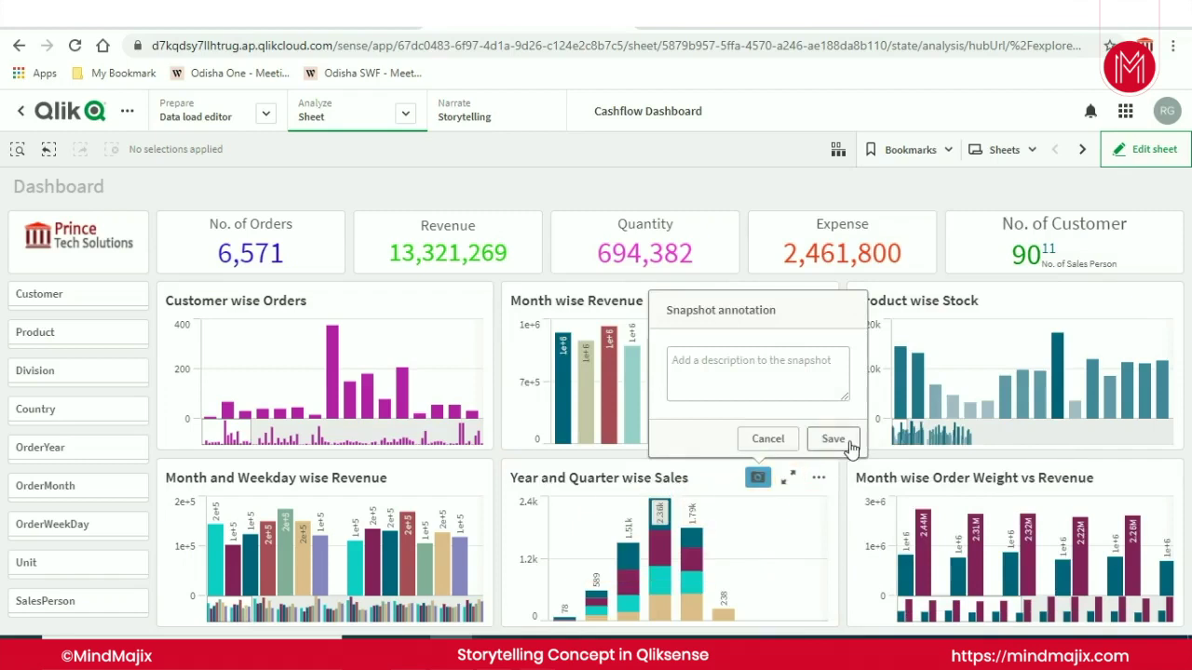
left_click(834, 440)
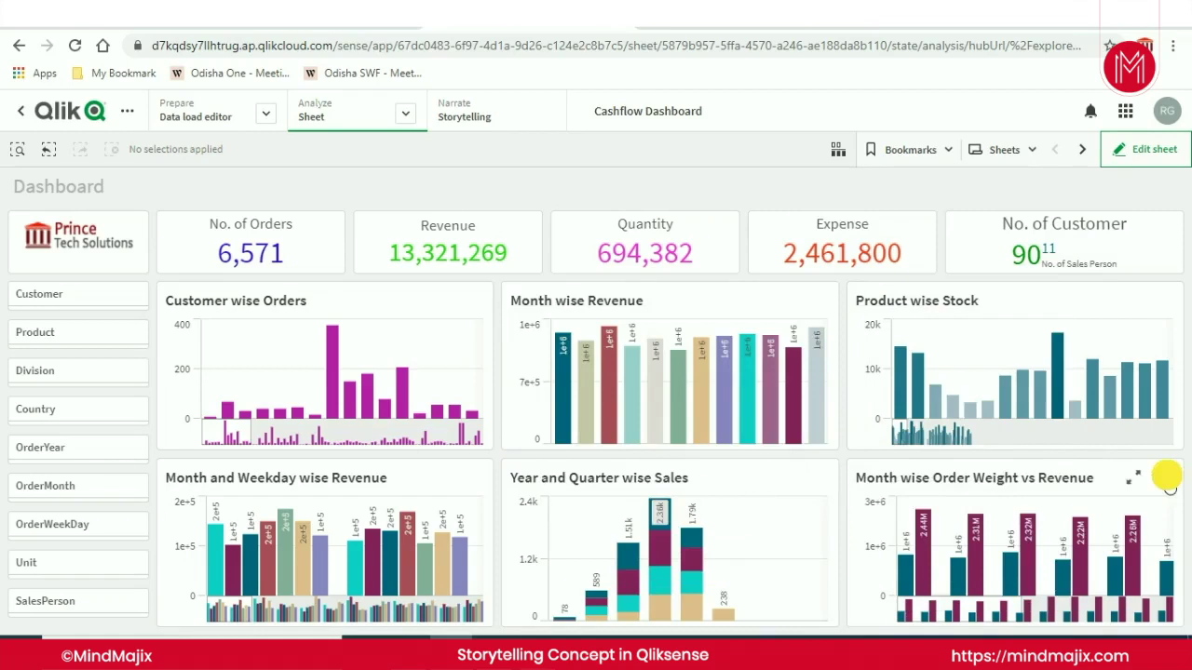
left_click(1165, 480)
left_click(1007, 561)
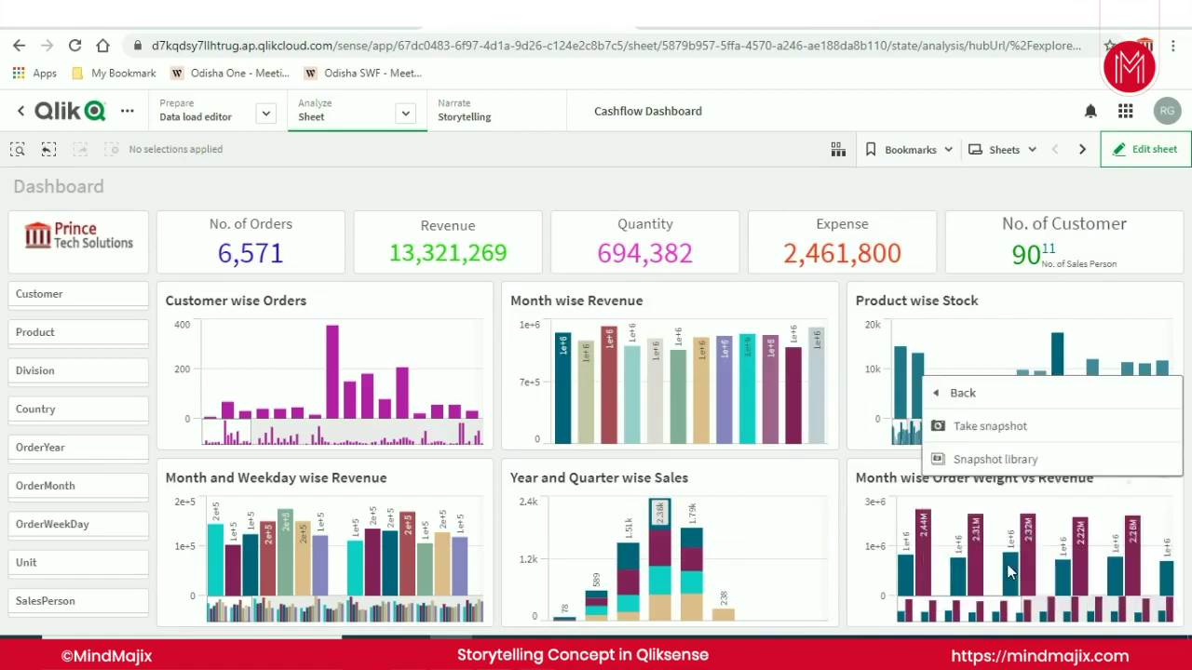
left_click(964, 426)
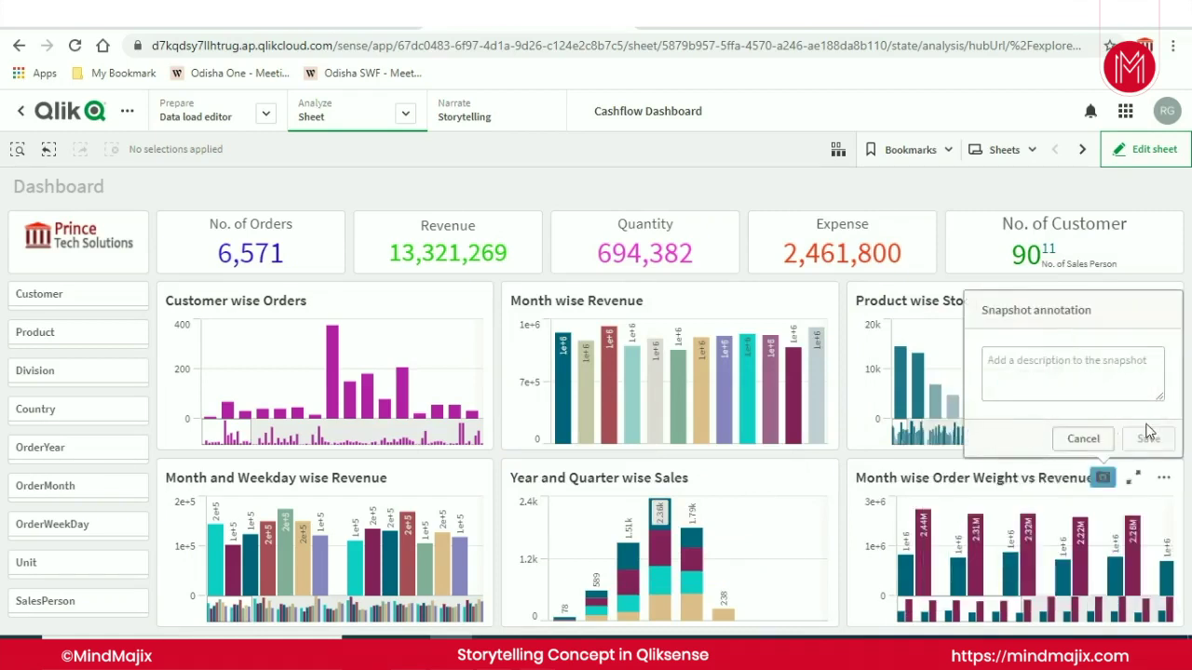
left_click(1149, 439)
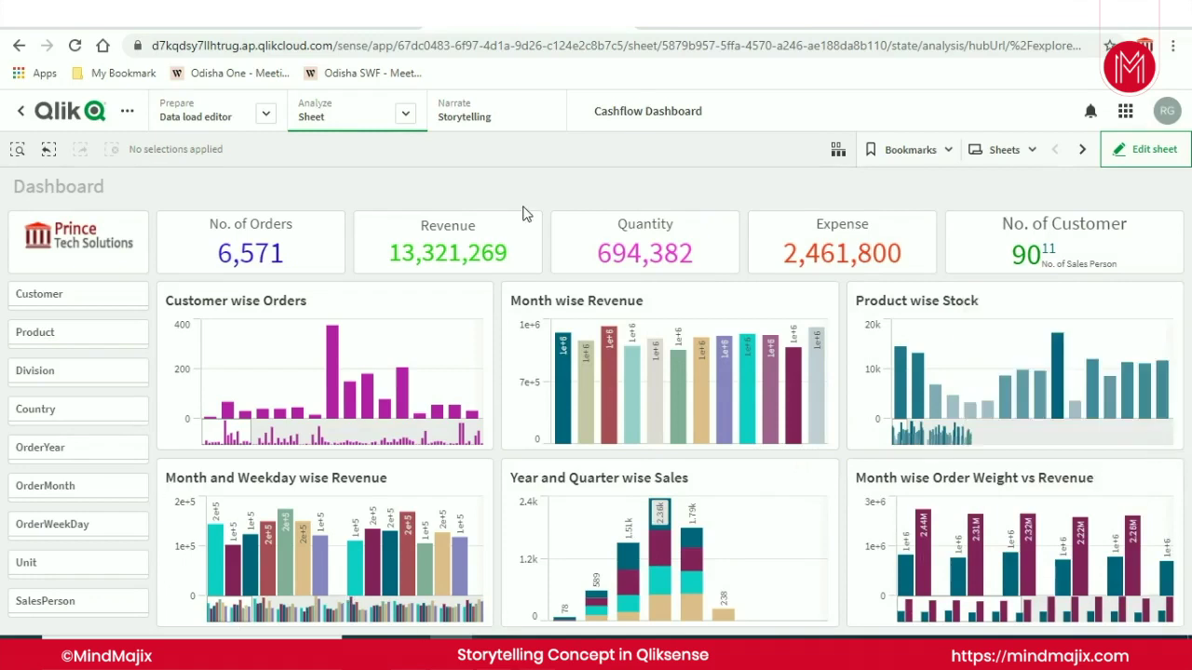
Place the Prince Tech Solutions logo snapshot at the slide's top-left.
left_click(1082, 149)
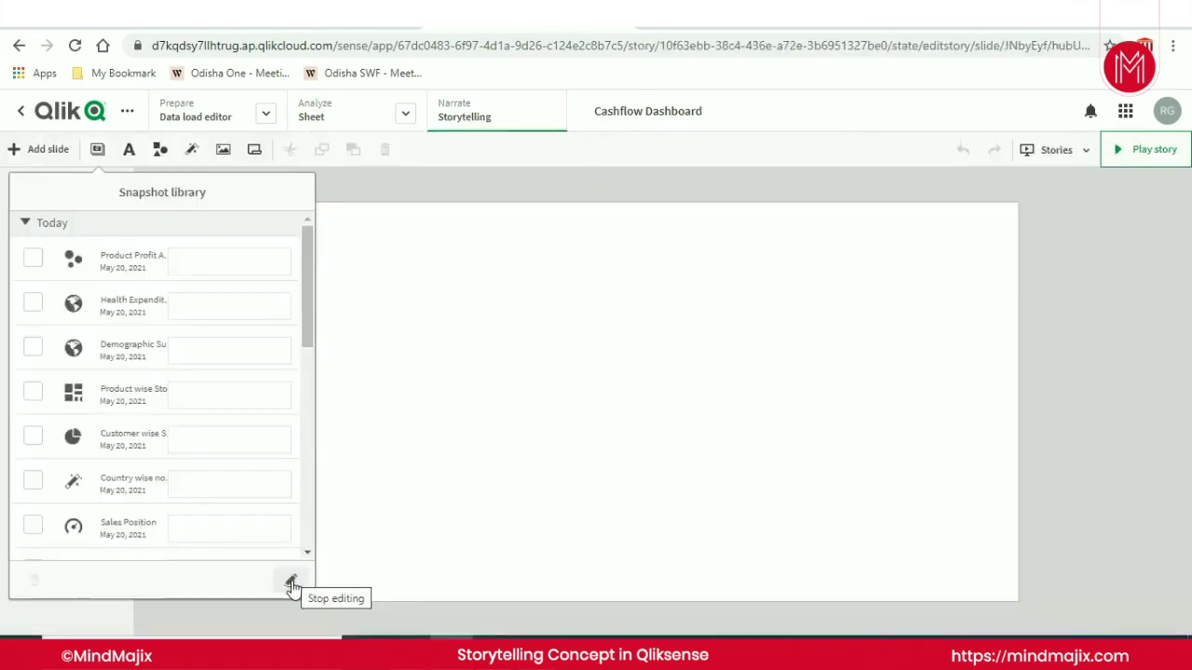
left_click(291, 583)
left_click_drag(315, 284, 316, 521)
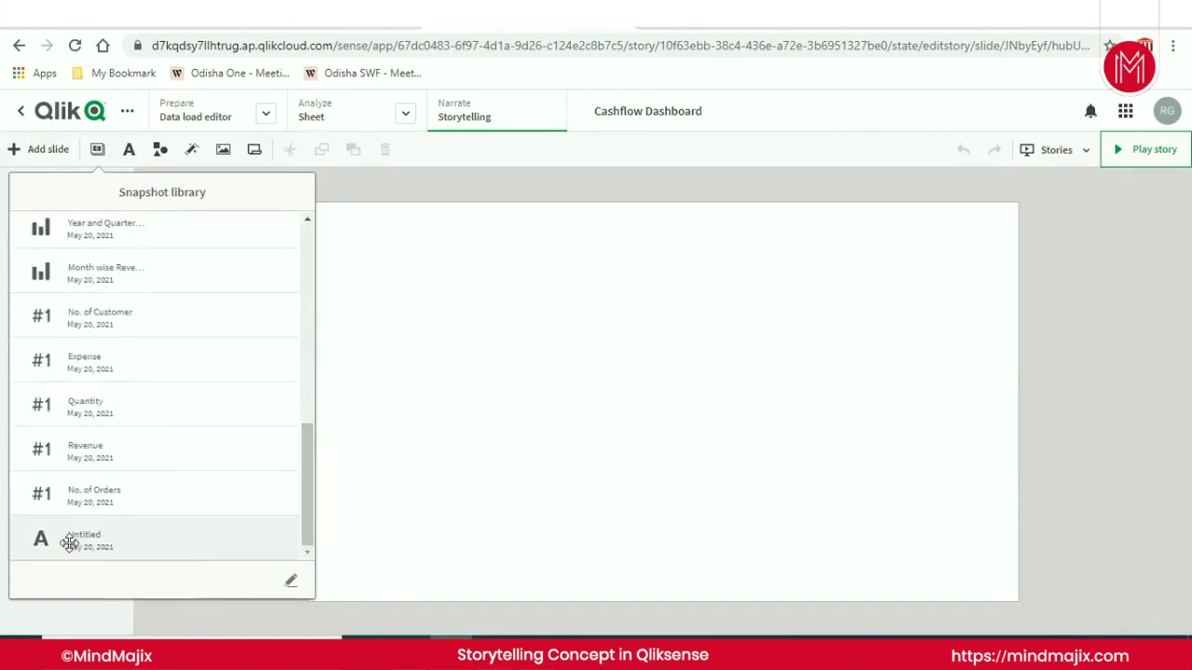
left_click_drag(58, 539, 381, 258)
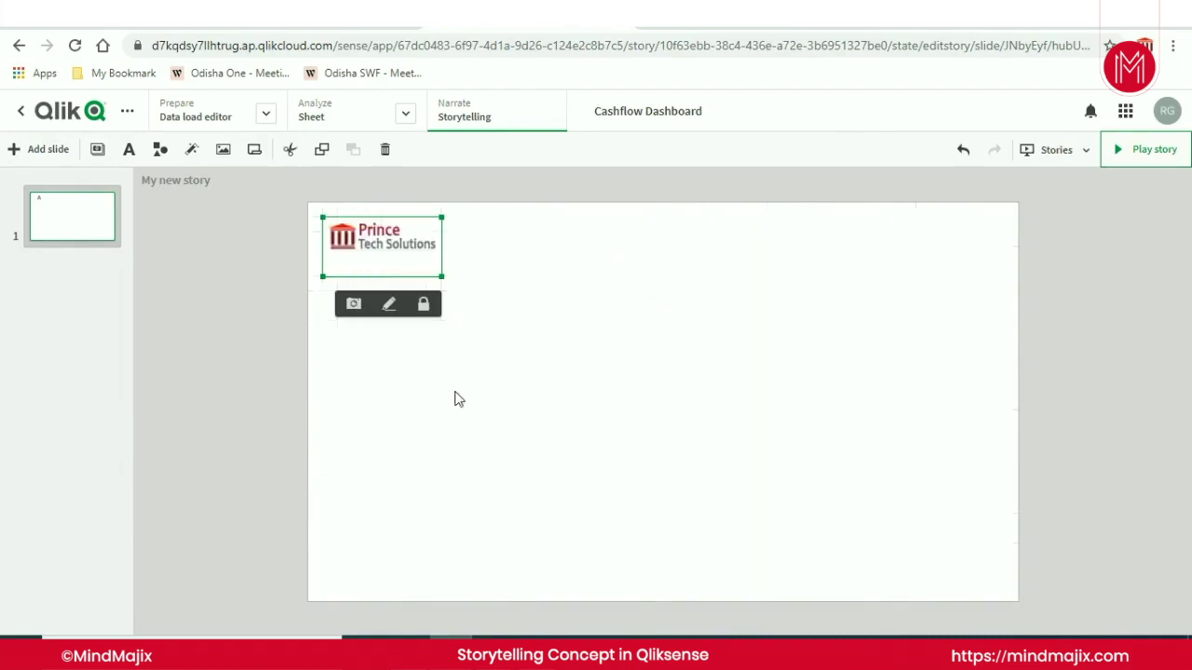
Add the No. of Orders KPI snapshot below the logo.
left_click(97, 149)
scroll(205, 360, "down", 5)
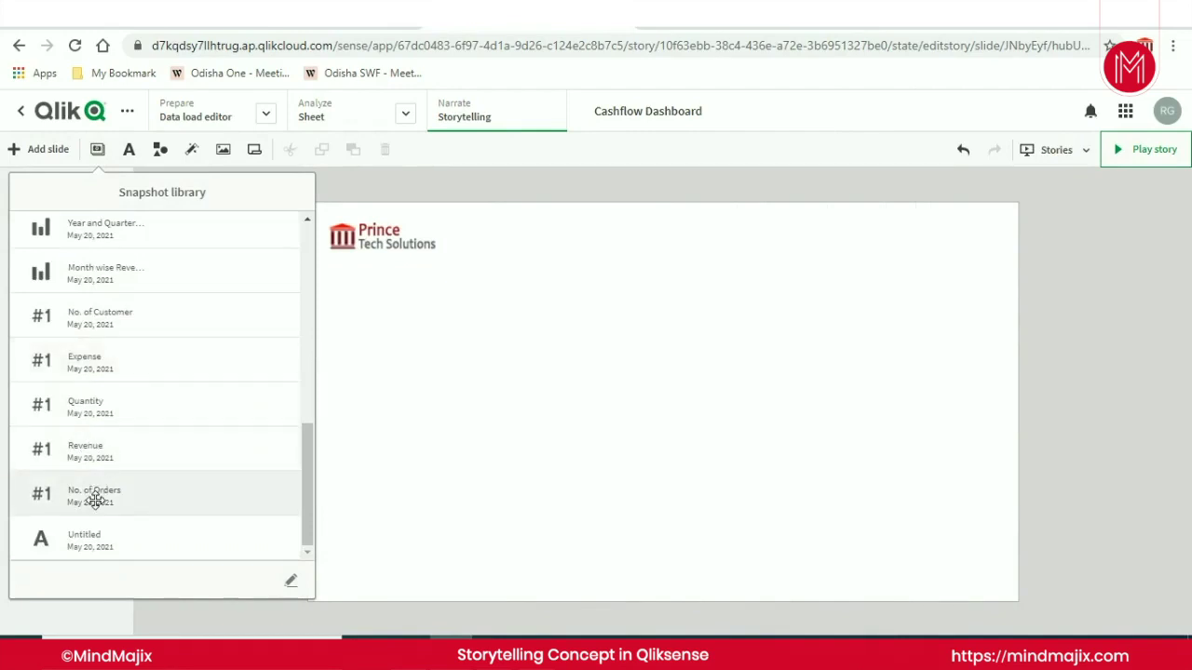
left_click_drag(95, 500, 407, 308)
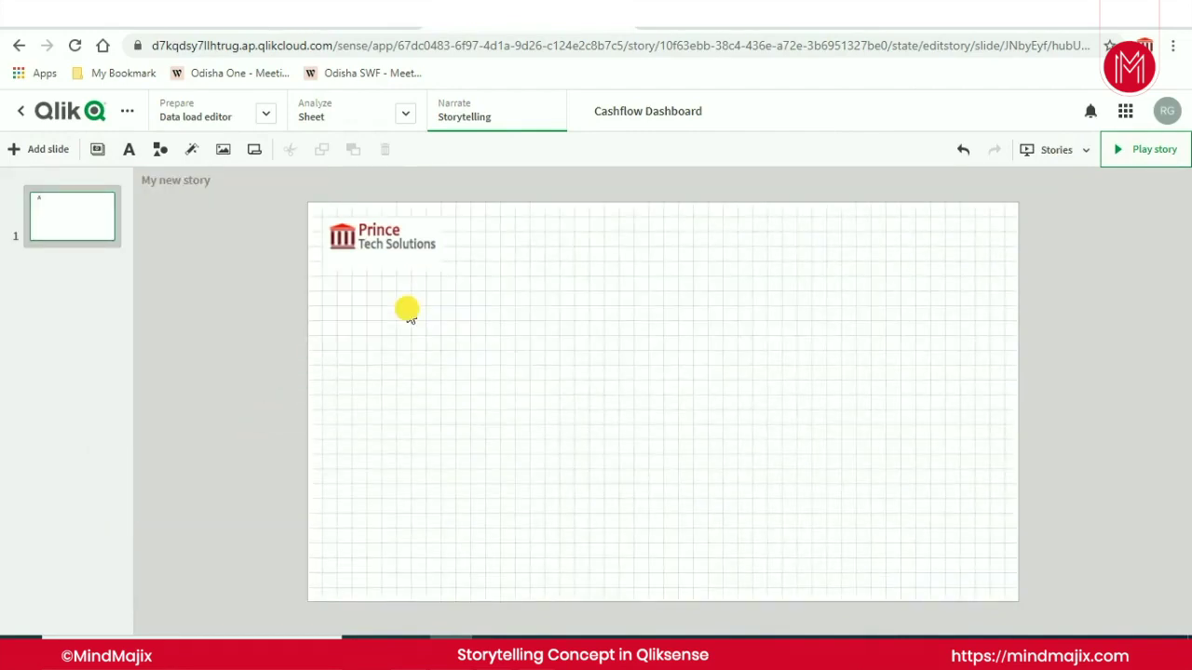
left_click(98, 151)
scroll(131, 385, "down", 6)
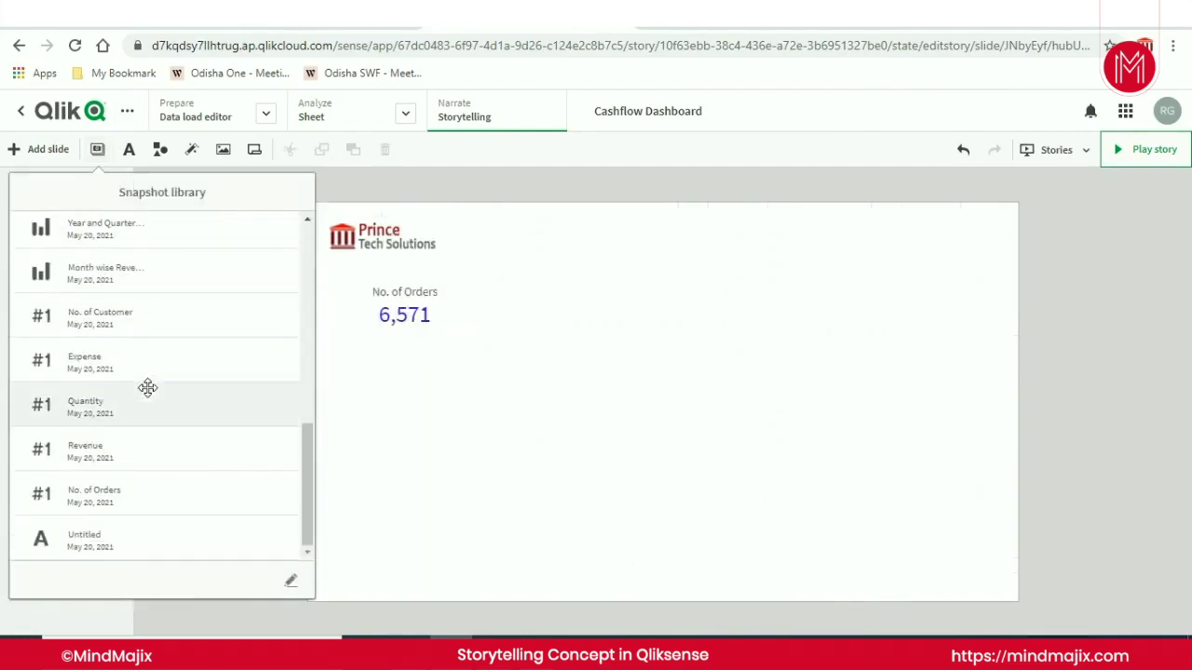
Stack the Revenue, Quantity and Expense KPI snapshots below No. of Orders.
left_click(100, 450)
left_click_drag(100, 450, 407, 373)
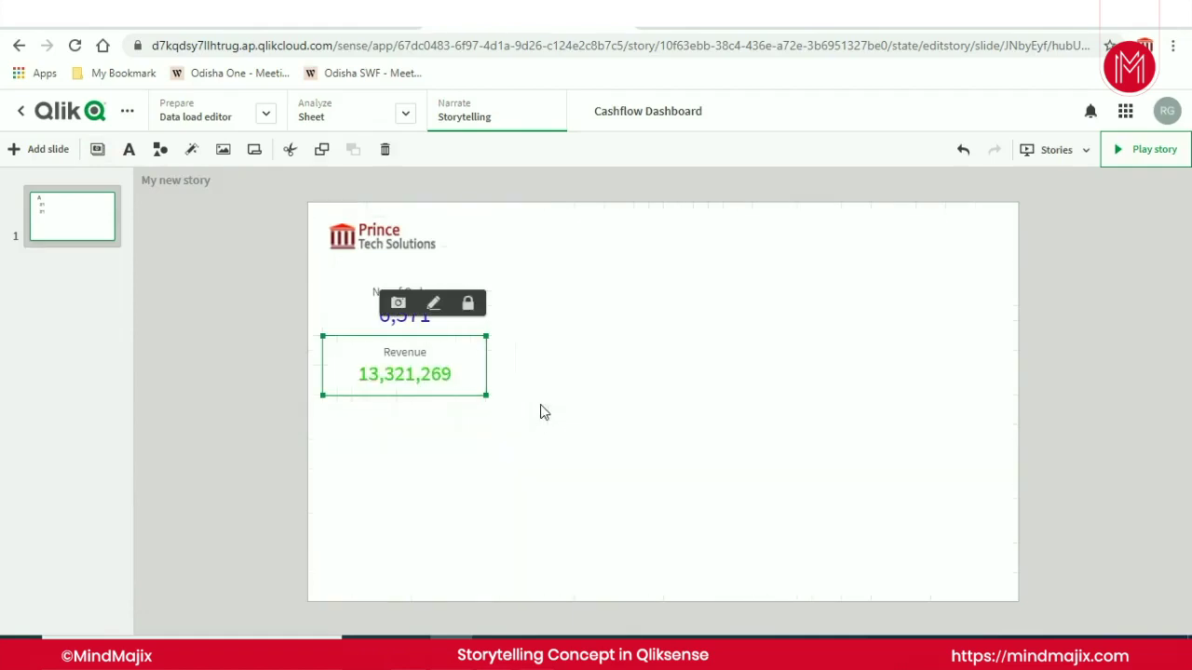
left_click(99, 152)
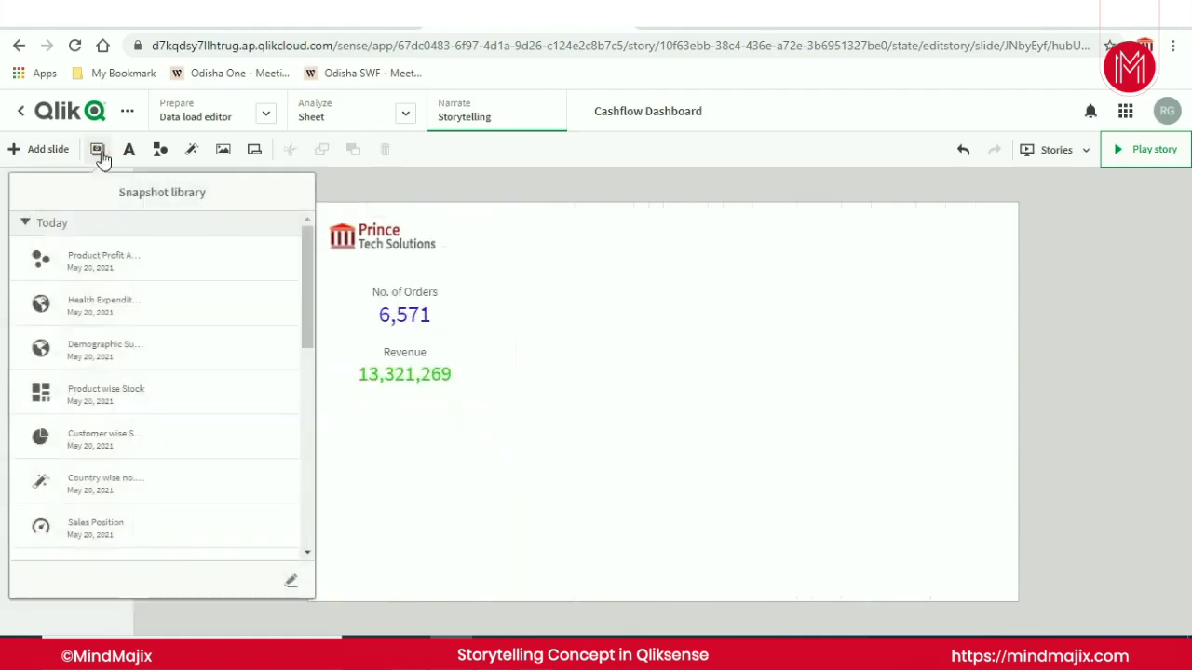
scroll(141, 377, "down", 5)
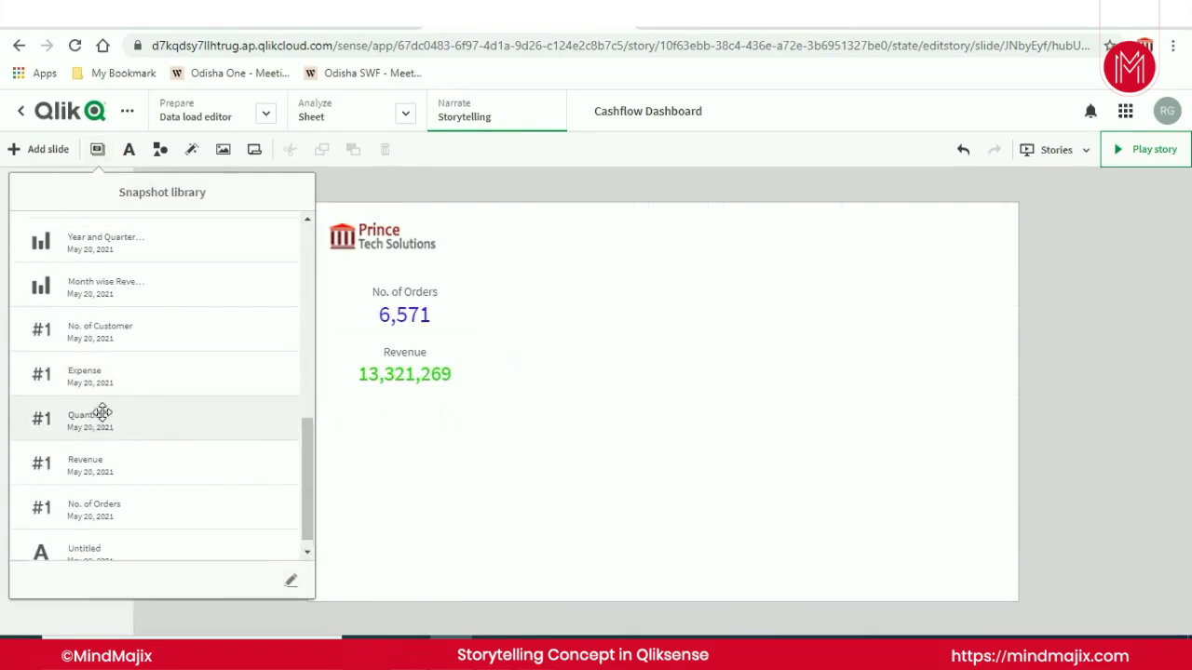
left_click_drag(116, 404, 410, 421)
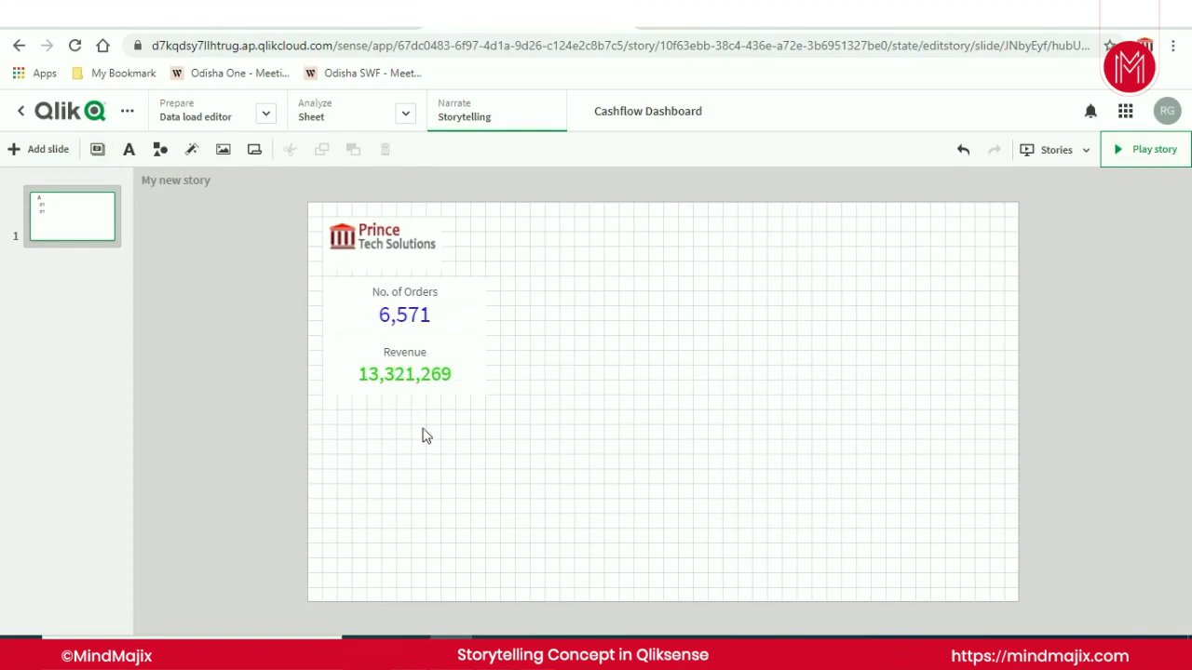
left_click(97, 151)
scroll(103, 438, "down", 5)
scroll(122, 452, "up", 1)
scroll(125, 428, "down", 2)
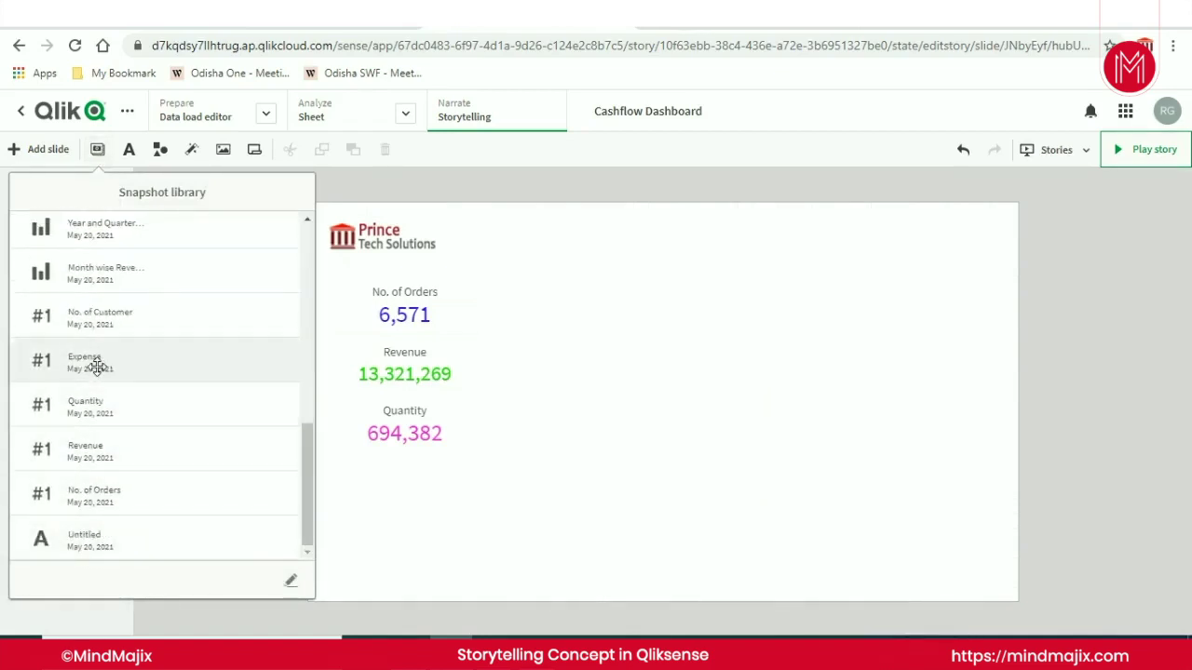
left_click_drag(91, 363, 410, 488)
Add the No. of Customer snapshot, unlock it, and narrow it to match the column.
left_click(96, 149)
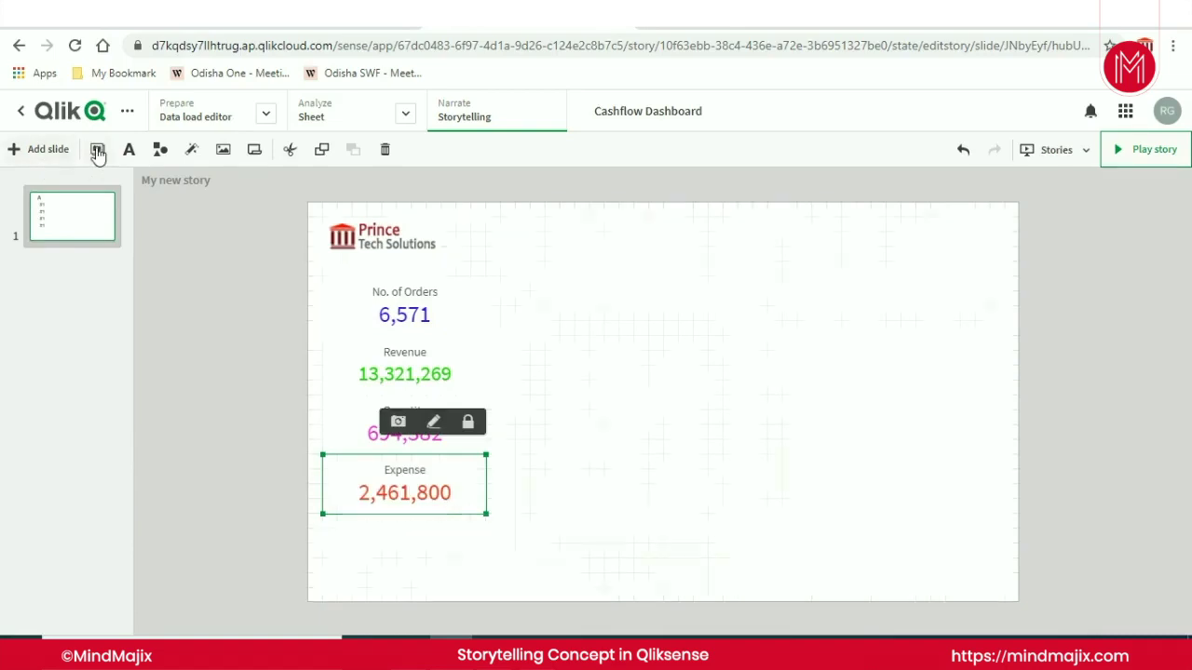
scroll(139, 332, "down", 5)
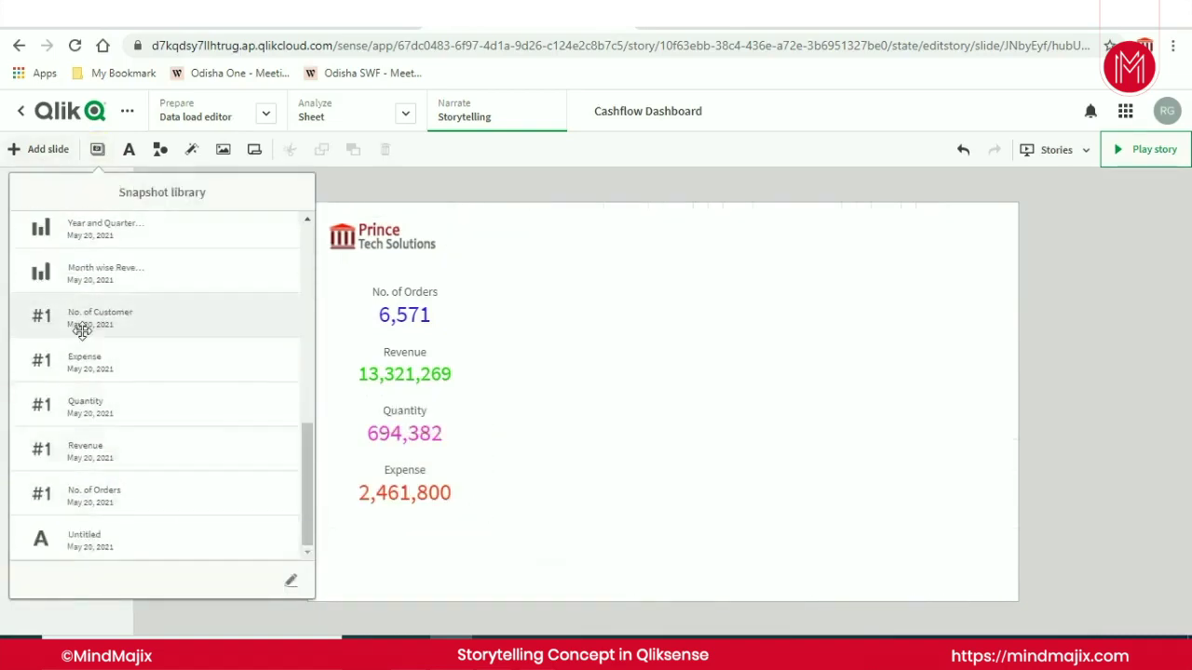
left_click_drag(120, 330, 424, 548)
left_click_drag(530, 571, 455, 575)
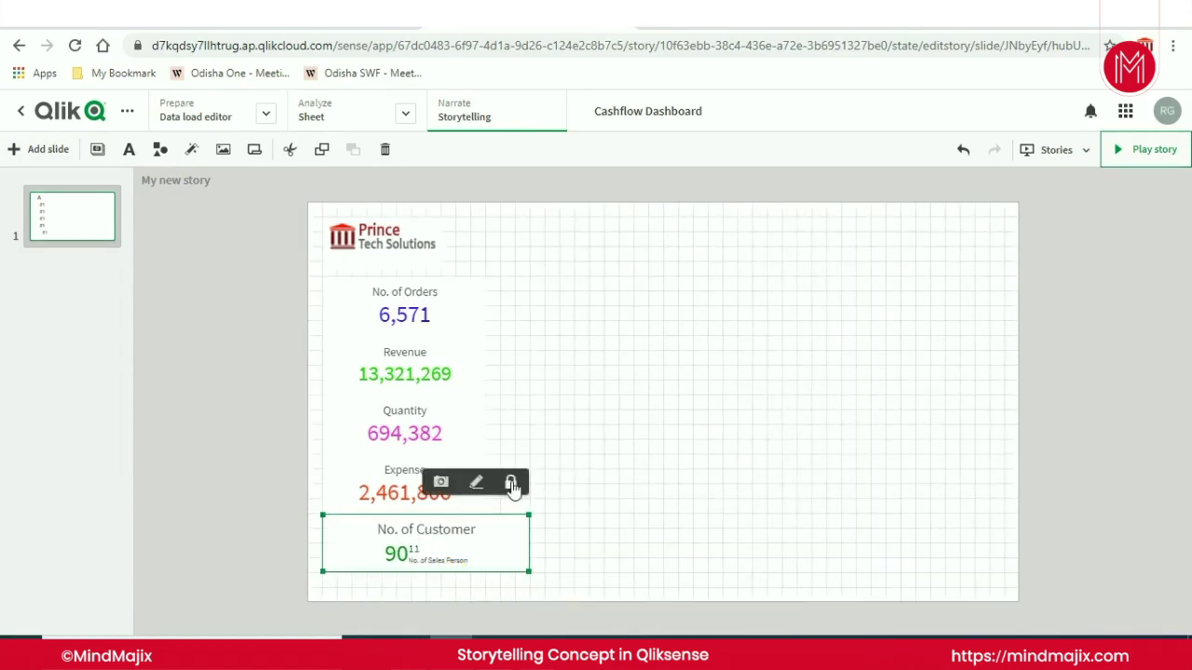
left_click(511, 485)
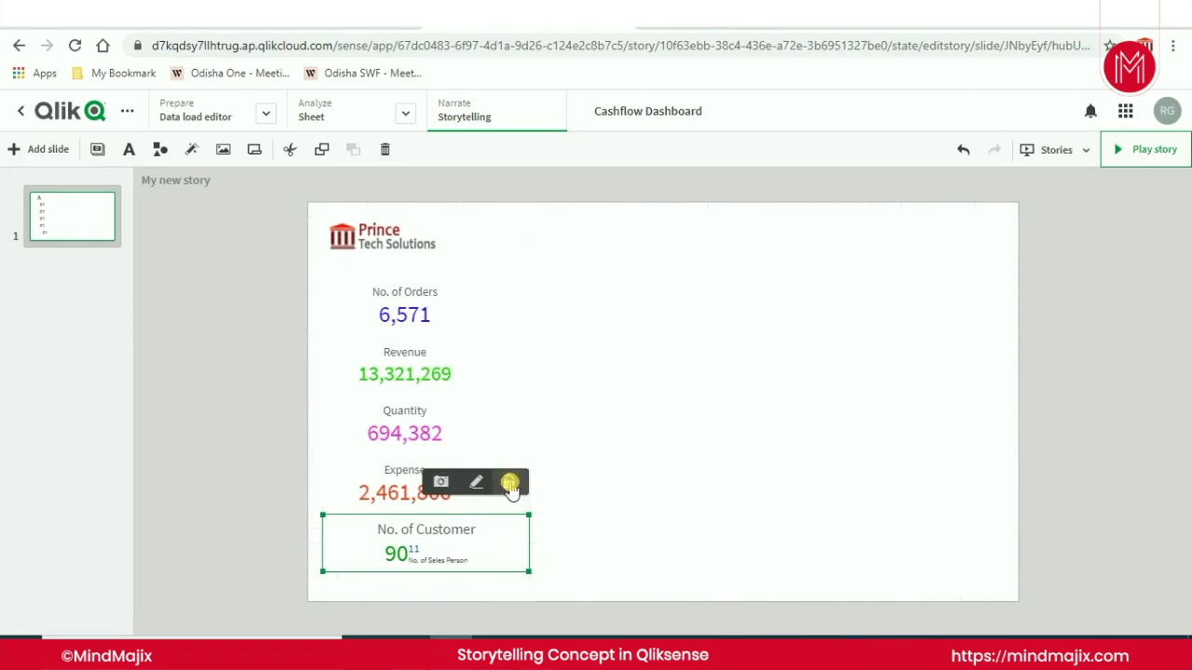
left_click_drag(530, 570, 486, 570)
Unlock the No. of Orders snapshot and confirm its layout behavior stays Responsive.
left_click(575, 375)
left_click(441, 317)
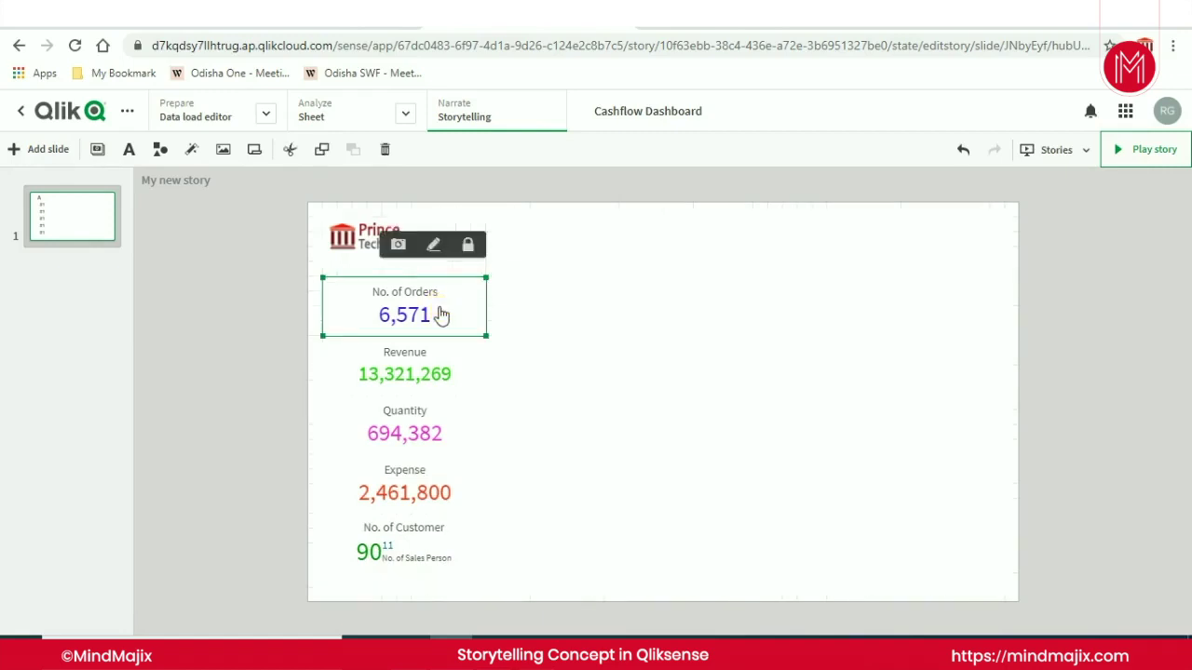
left_click(433, 247)
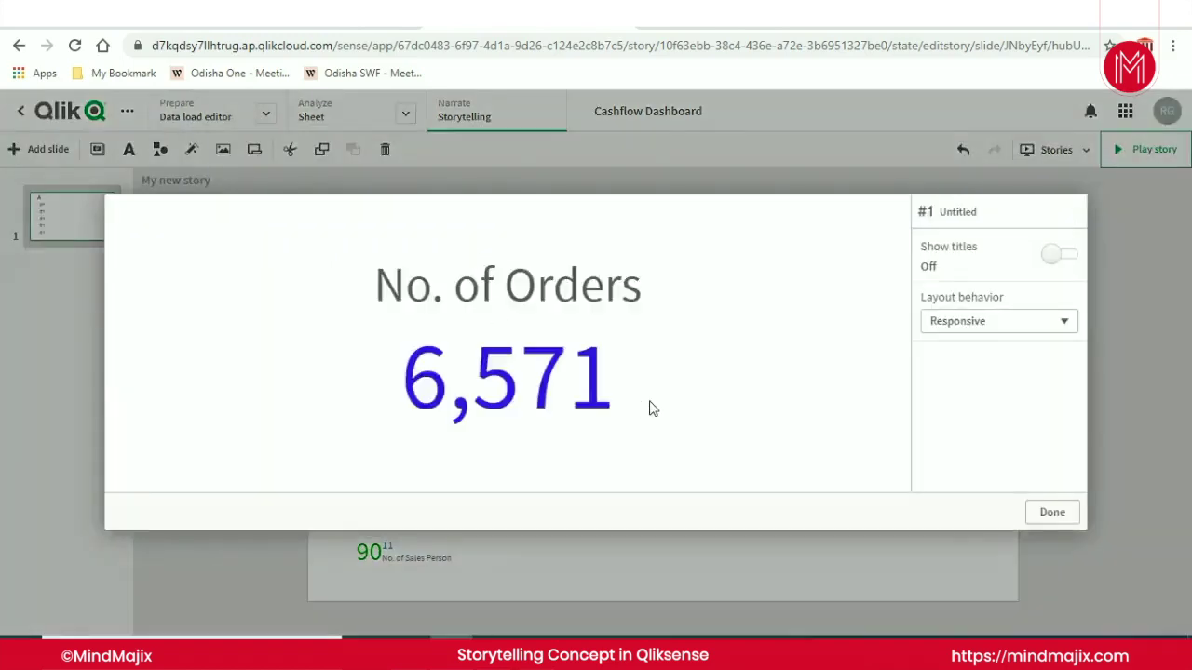
left_click(1054, 515)
left_click(469, 248)
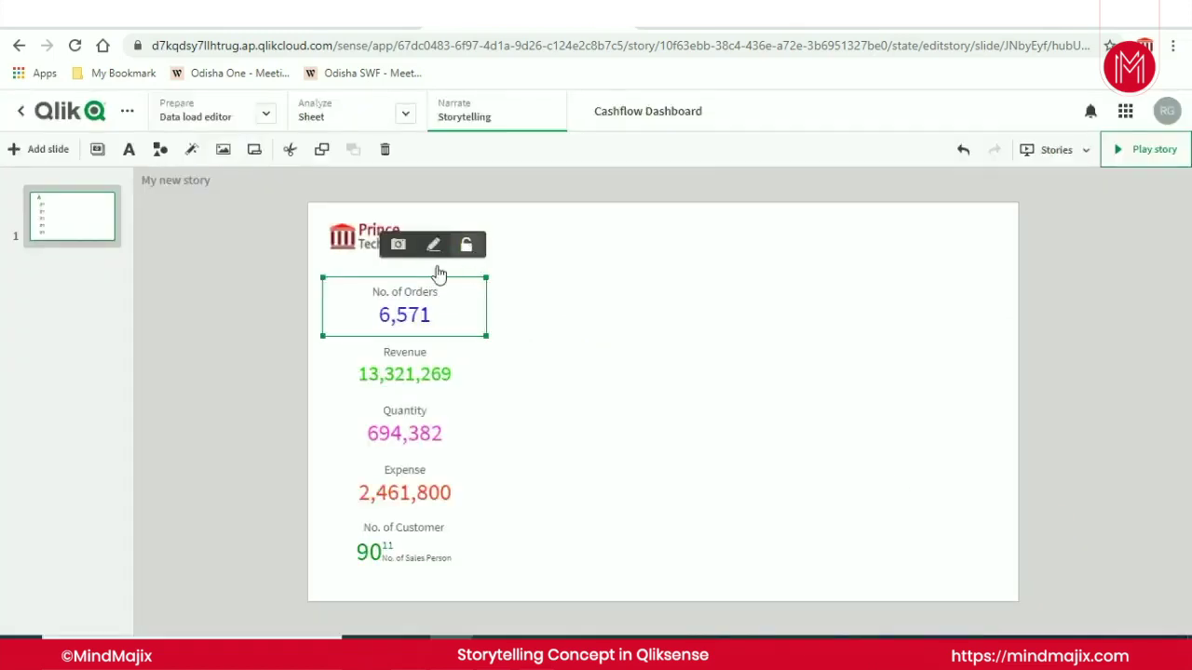
left_click(434, 247)
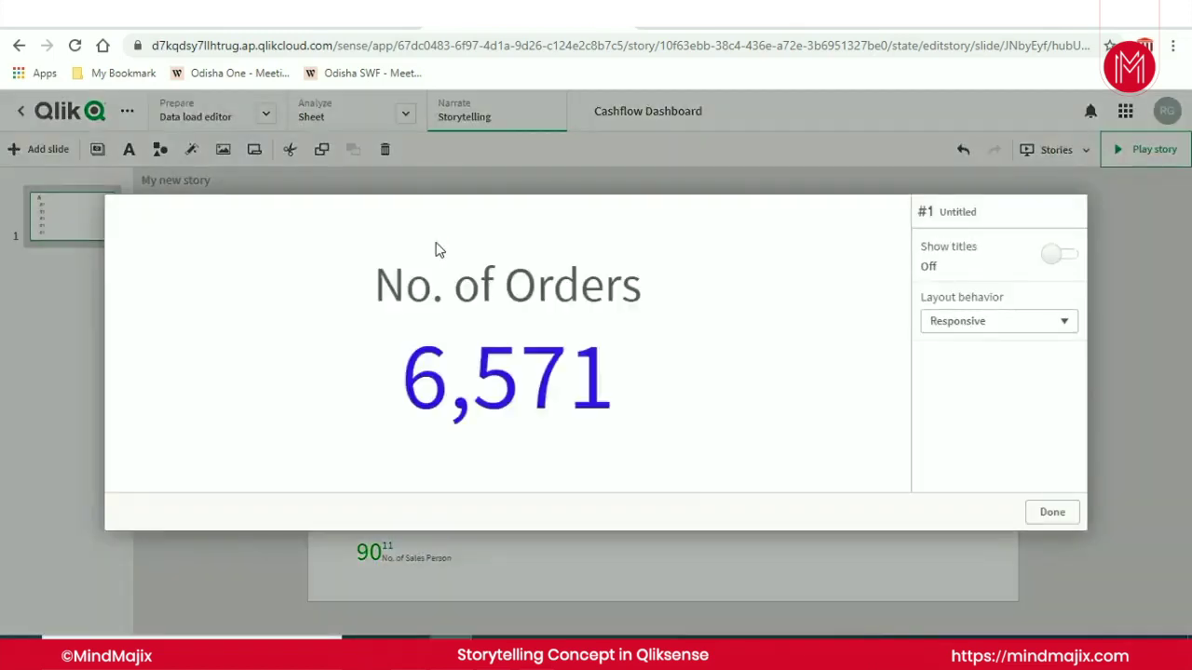
left_click(1065, 325)
left_click(1067, 324)
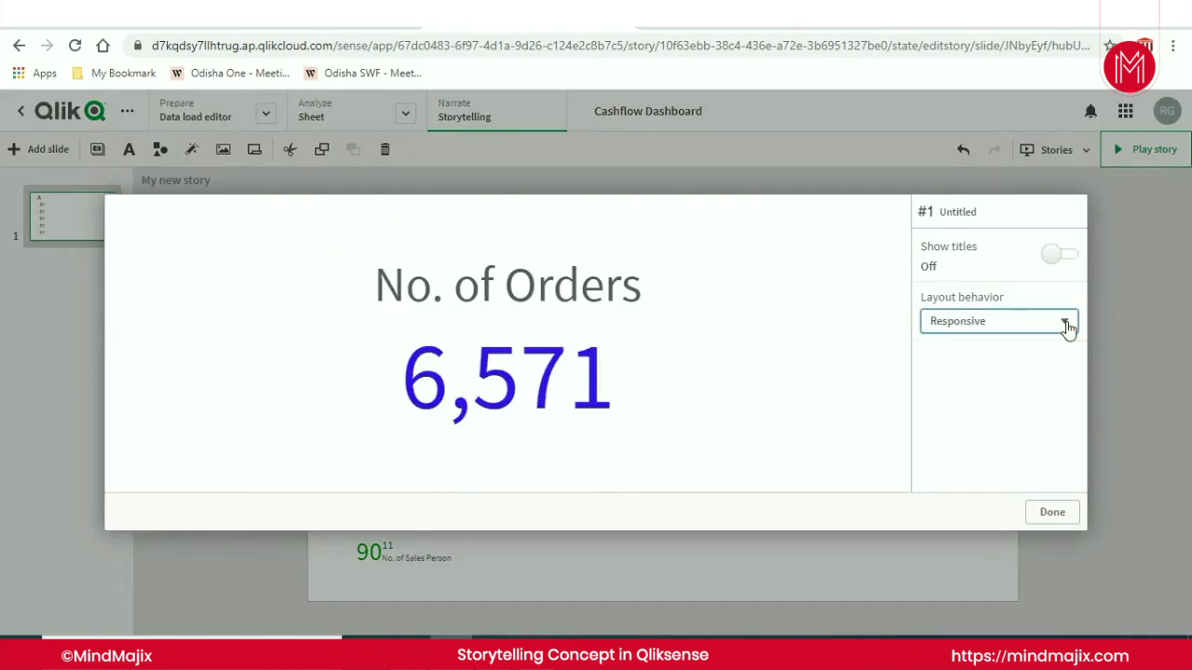
left_click(1067, 326)
left_click(1066, 325)
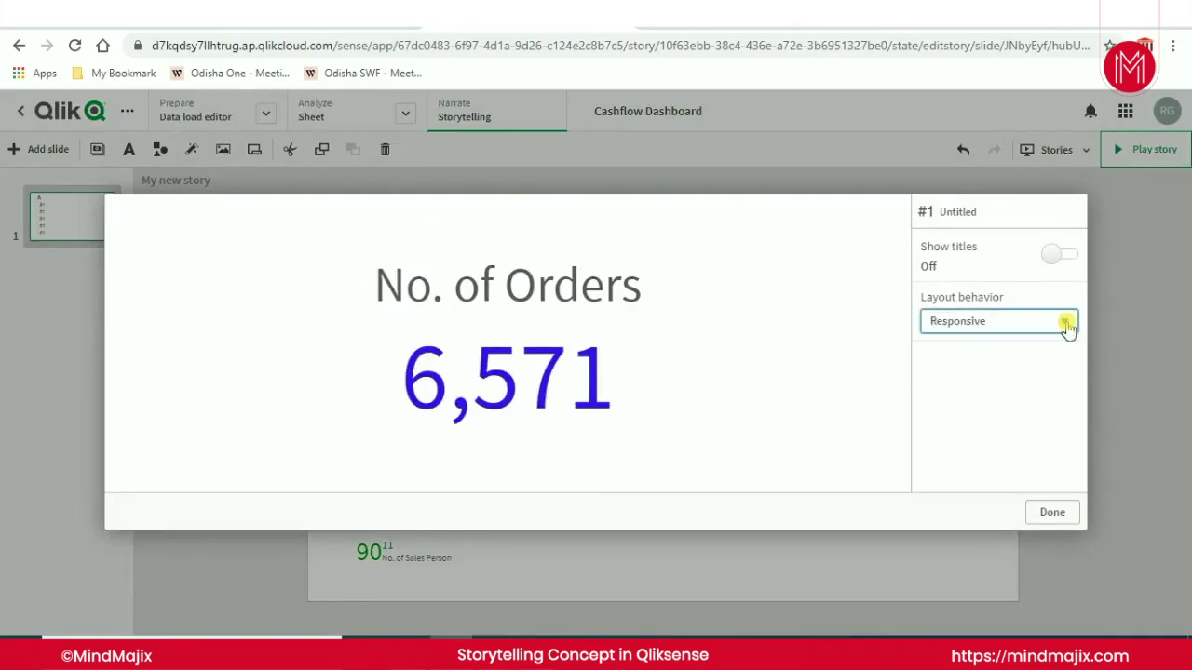
left_click(1053, 513)
left_click(694, 359)
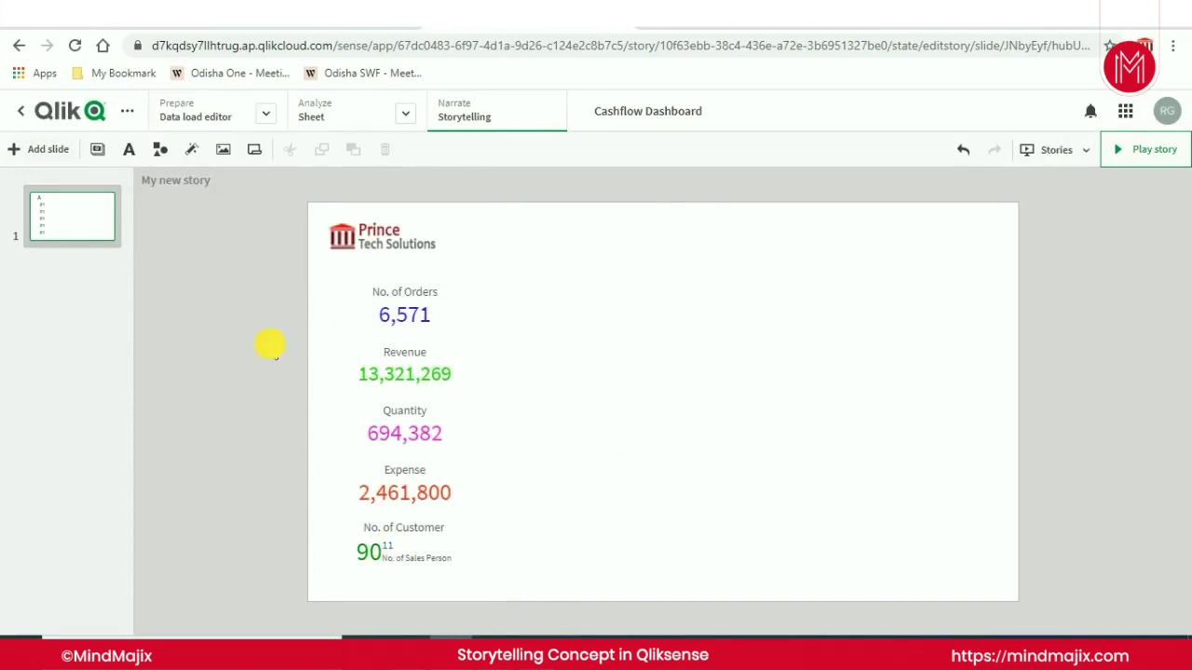
Nudge the No. of Orders, Revenue, Quantity, Expense and No. of Customer snapshots slightly left.
left_click(411, 293)
mouse_move(412, 293)
left_mouse_down()
mouse_move(380, 292)
mouse_move(402, 294)
left_mouse_up()
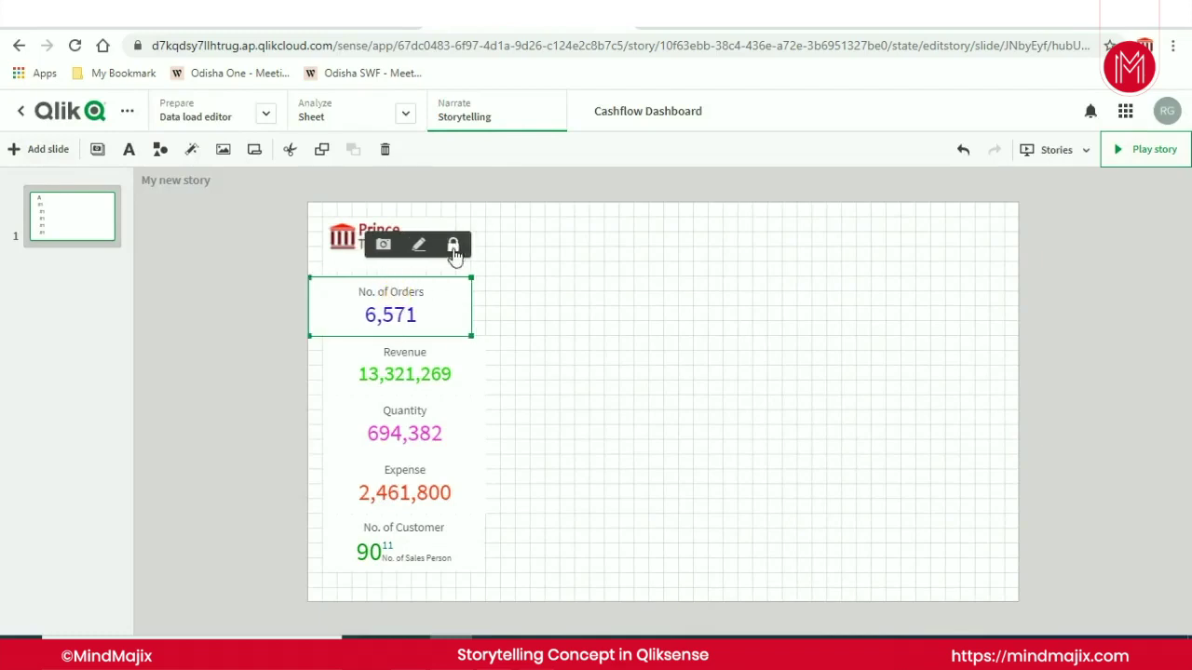
left_click(394, 372)
left_click_drag(426, 360, 412, 354)
left_click(412, 436)
mouse_move(412, 435)
left_mouse_down()
mouse_move(421, 419)
mouse_move(407, 419)
left_mouse_up()
left_click(381, 500)
left_click_drag(405, 488, 391, 479)
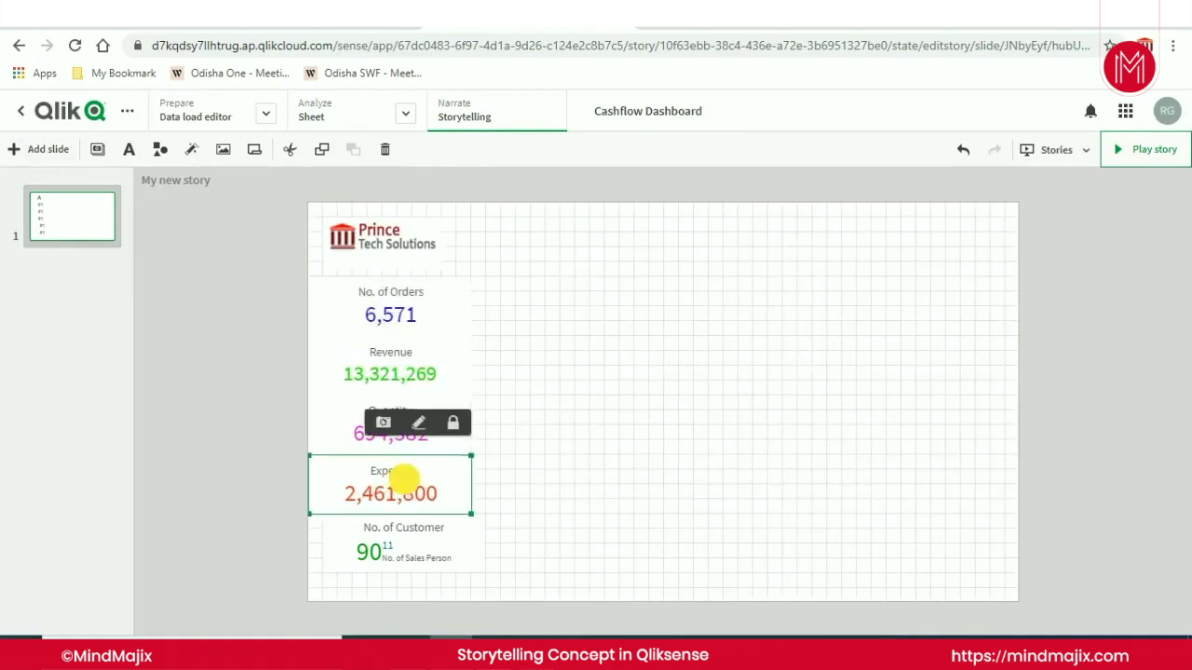
left_click(399, 540)
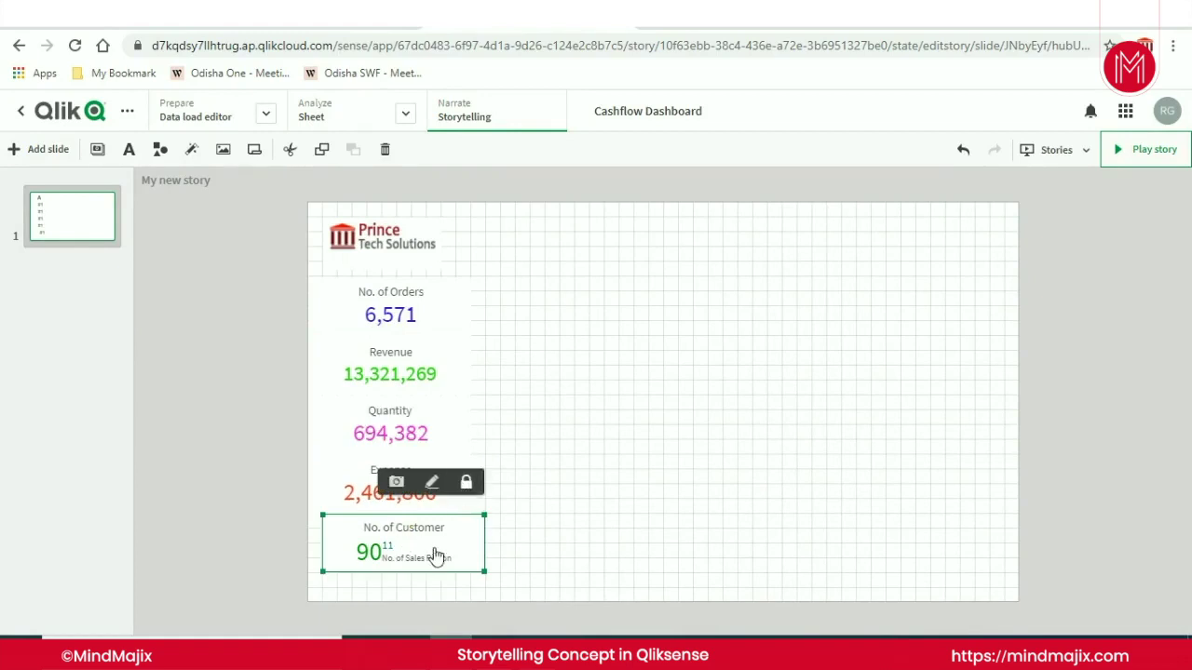
left_click_drag(435, 554, 425, 553)
left_click(635, 498)
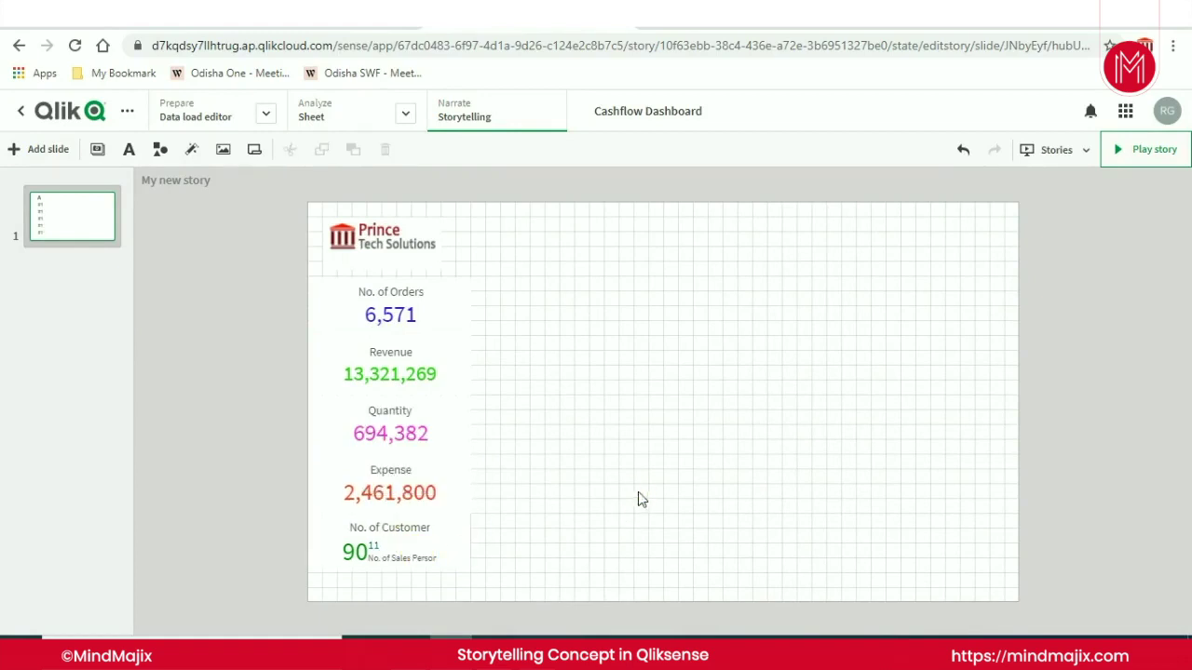
Enlarge the Prince Tech Solutions logo snapshot slightly.
left_click(385, 255)
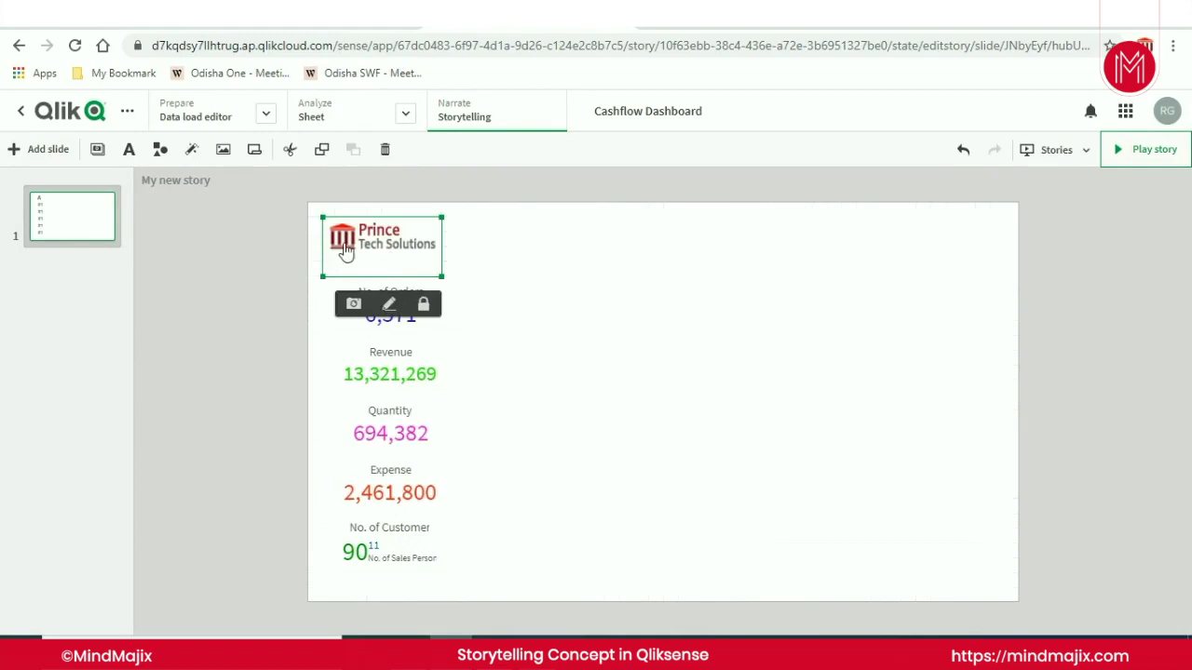
mouse_move(447, 271)
left_mouse_down()
mouse_move(436, 276)
mouse_move(458, 263)
left_mouse_up()
left_click(406, 258)
left_click(607, 277)
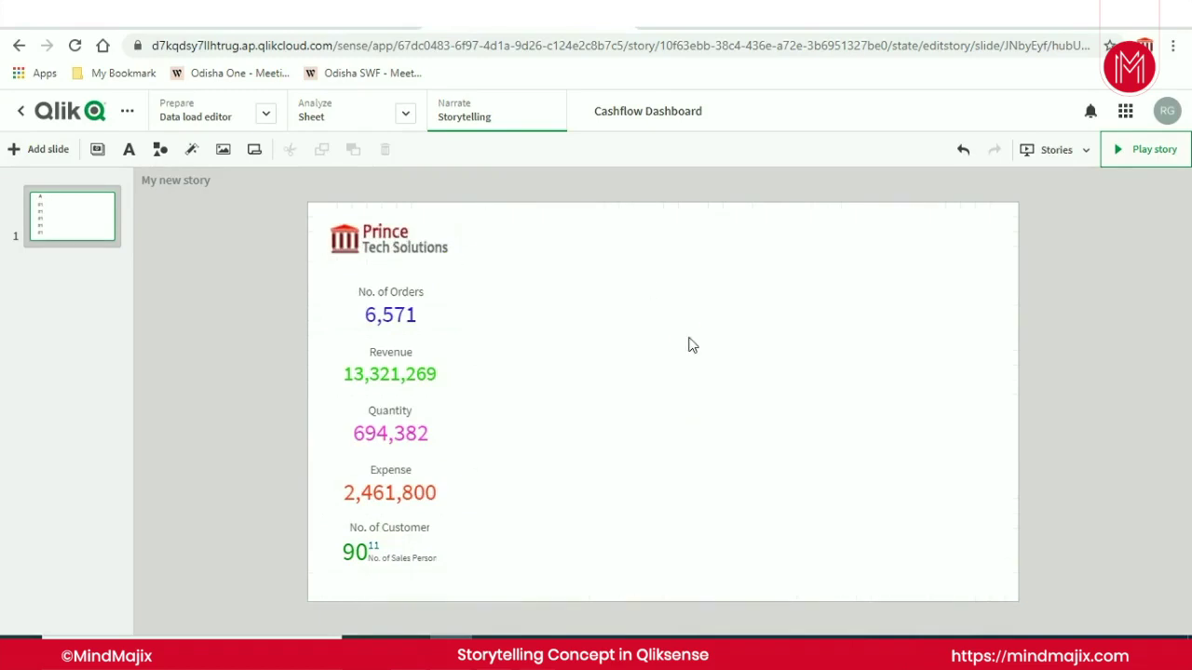
left_click(160, 151)
mouse_move(253, 278)
left_mouse_down()
mouse_move(266, 482)
mouse_move(259, 275)
left_mouse_up()
left_click_drag(253, 322, 258, 474)
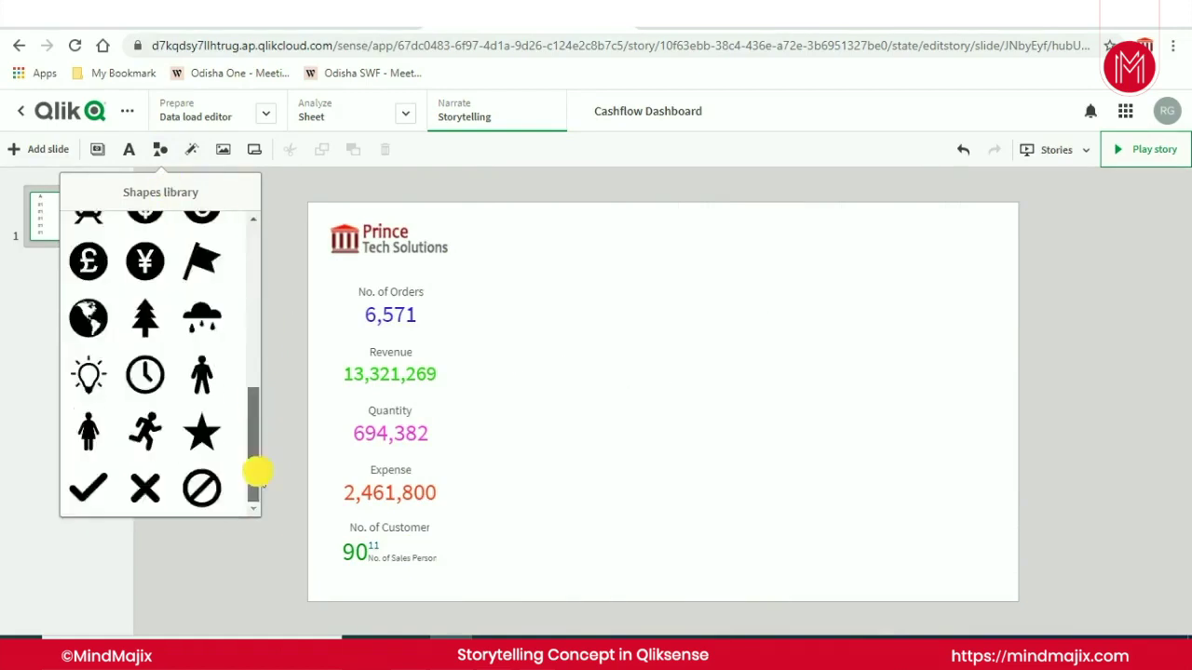
left_click(657, 351)
left_click(192, 151)
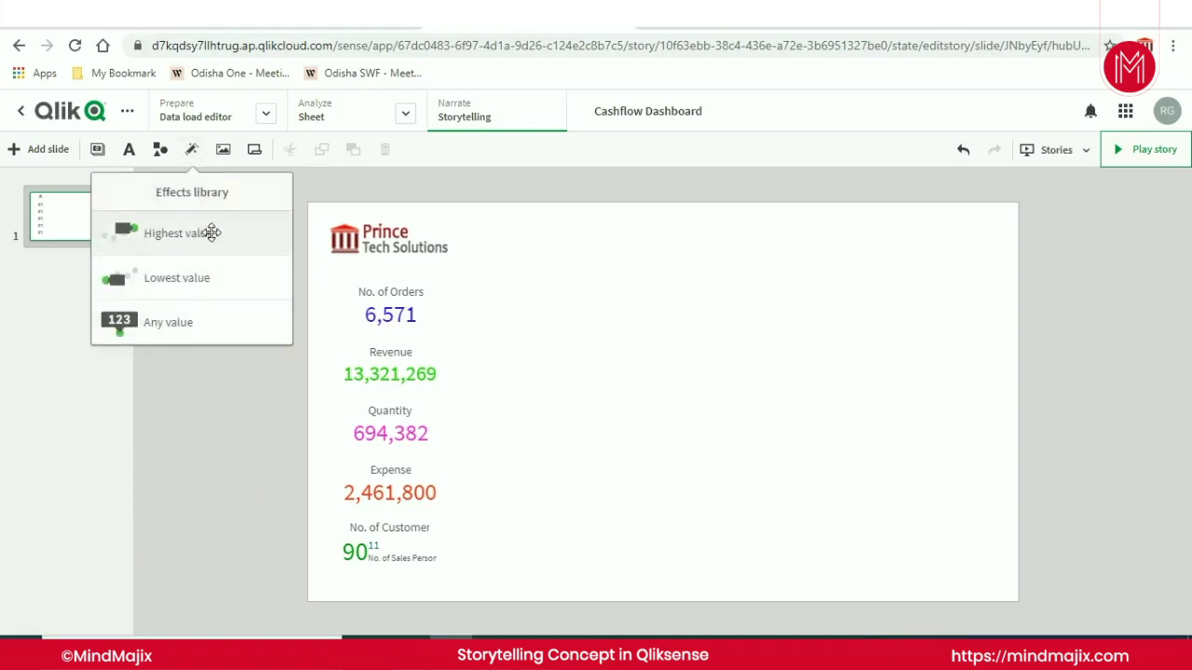
left_click(740, 362)
left_click(735, 365)
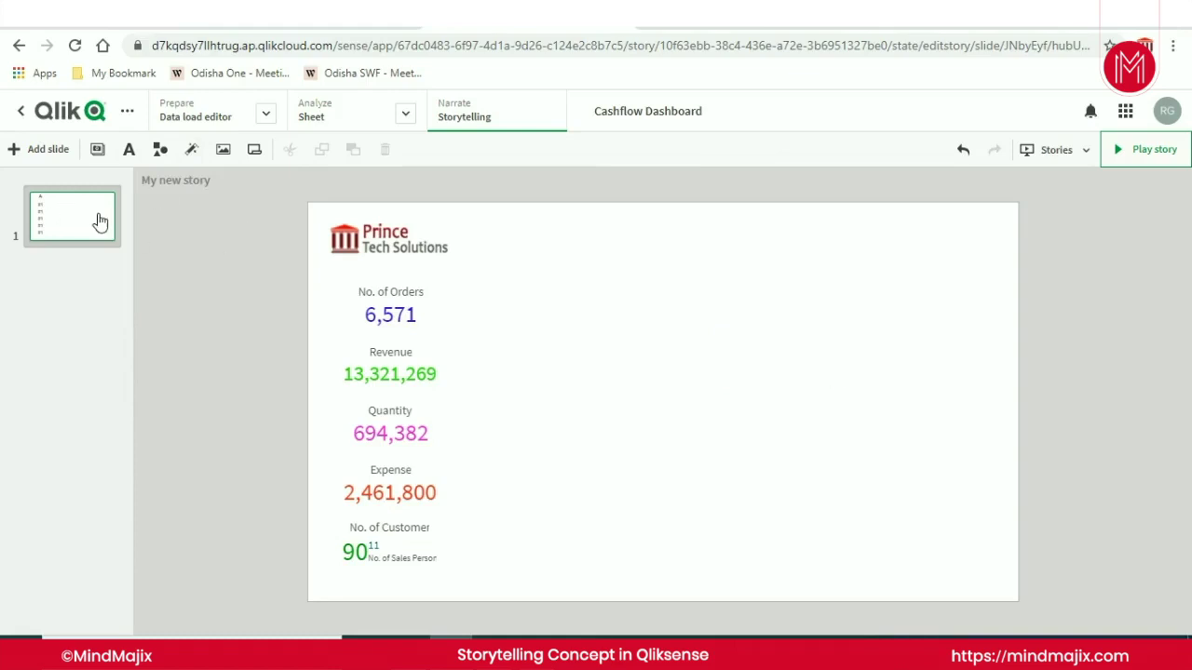
Place the Month wise Revenue and Year and Quarter wise Sales snapshots on the slide.
left_click(98, 151)
scroll(142, 349, "down", 8)
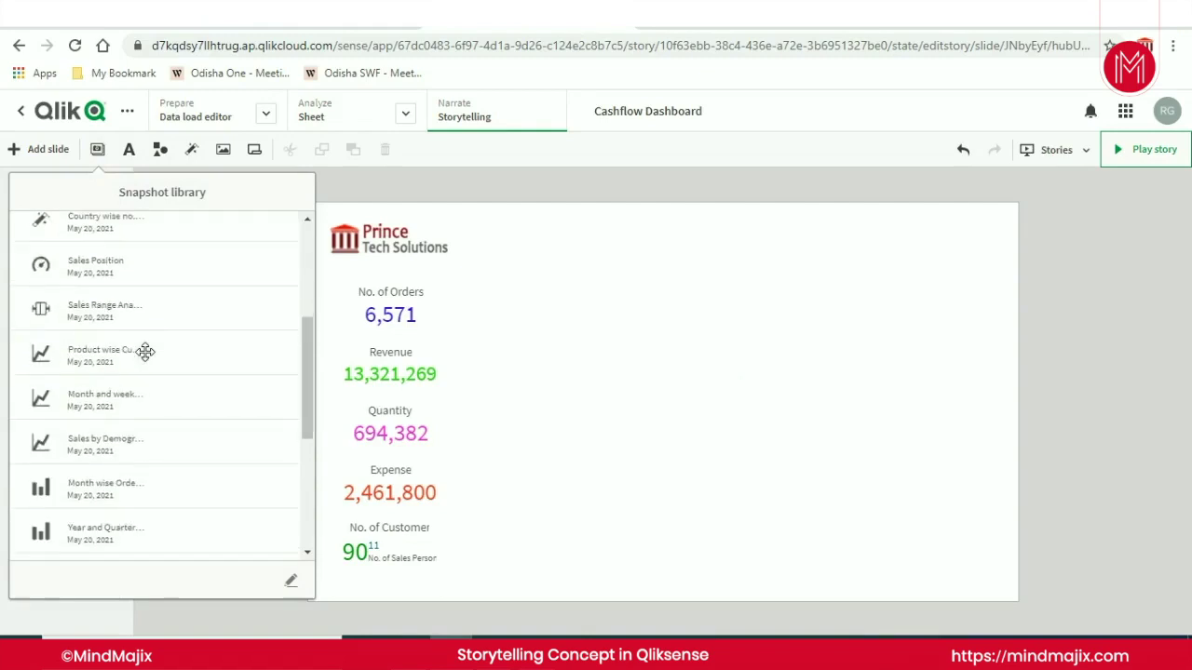
scroll(145, 352, "down", 2)
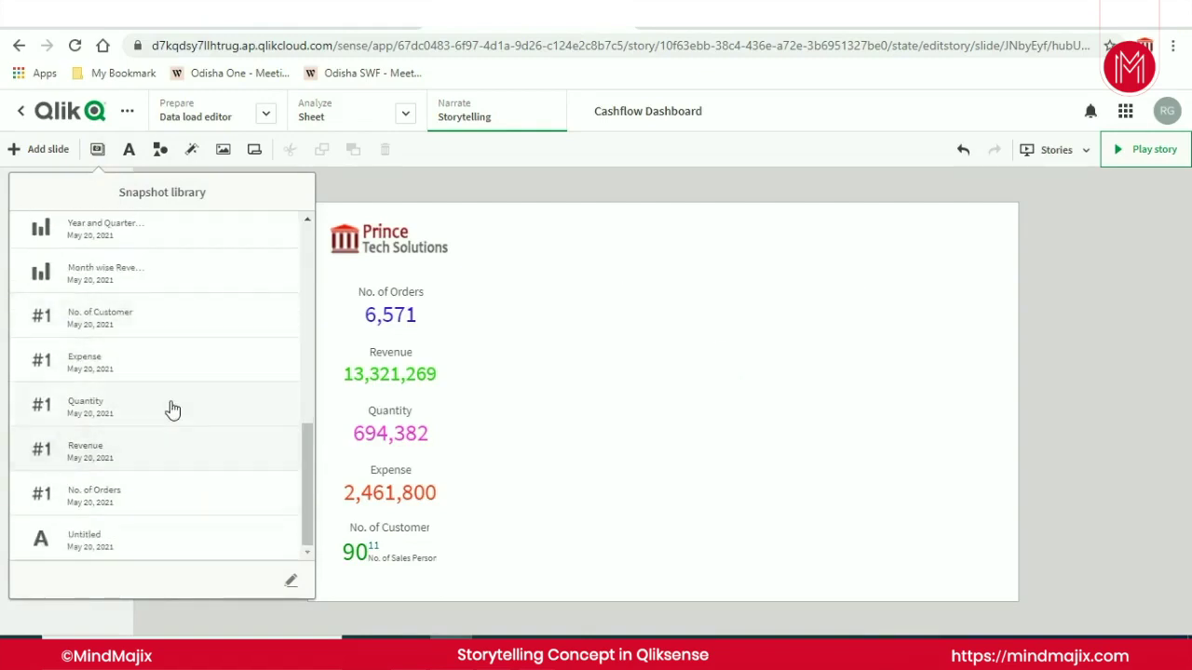
left_click(121, 272)
left_click_drag(121, 272, 624, 333)
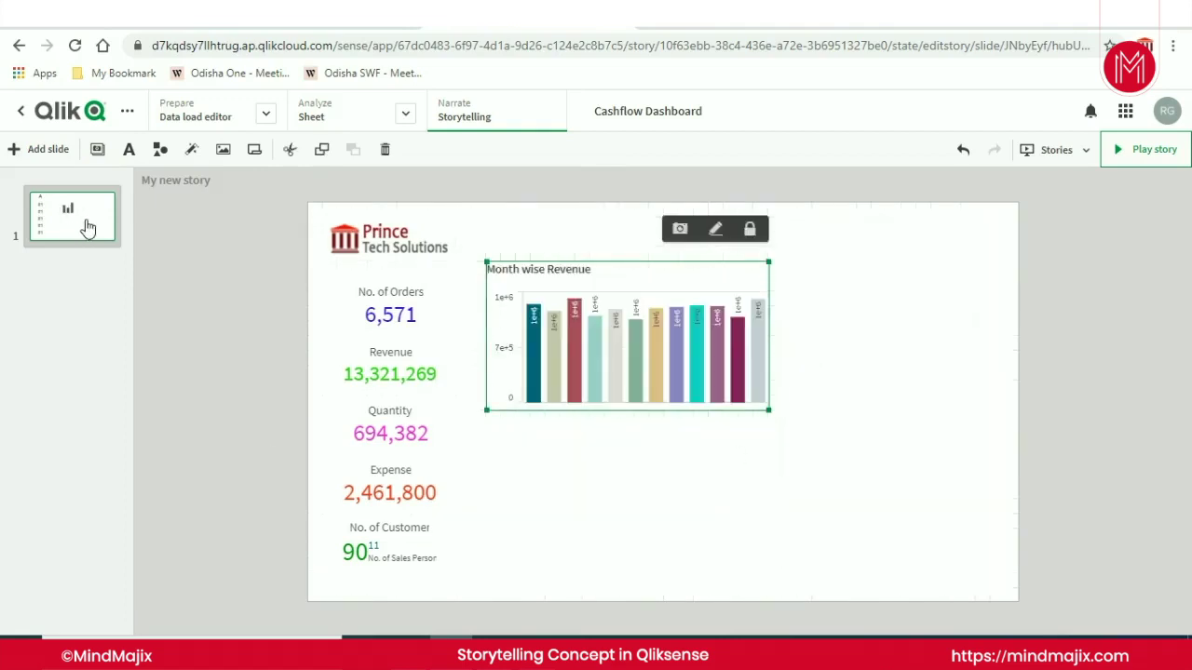
left_click(98, 151)
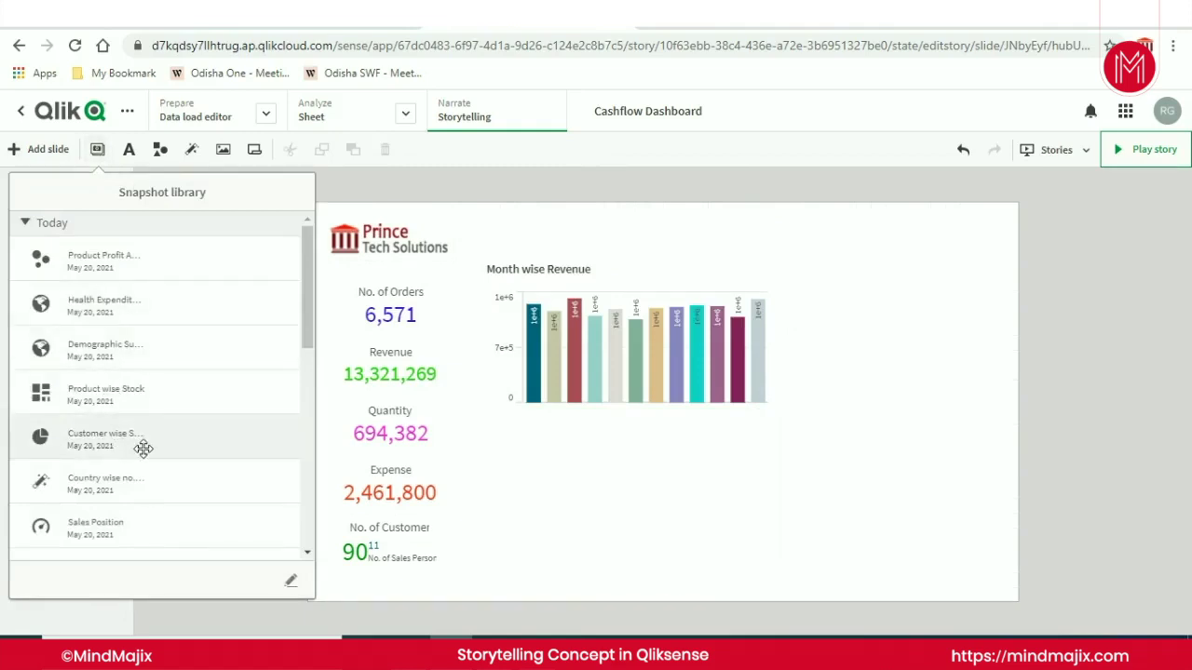
scroll(135, 438, "down", 5)
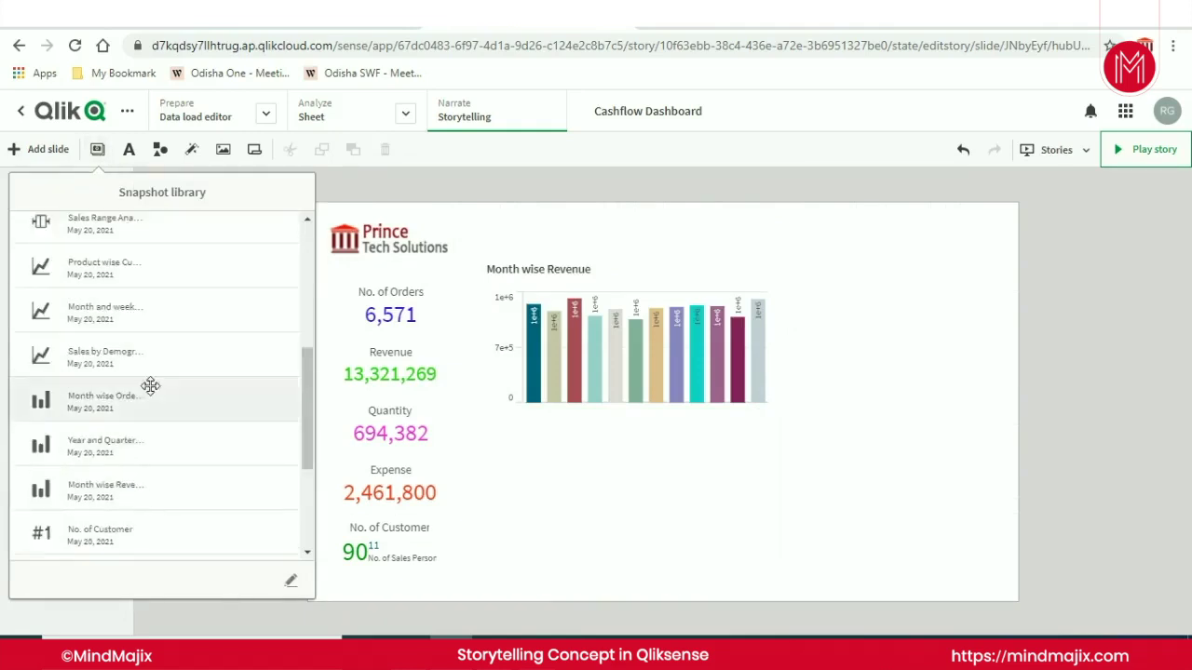
scroll(150, 385, "down", 3)
left_click_drag(117, 234, 865, 503)
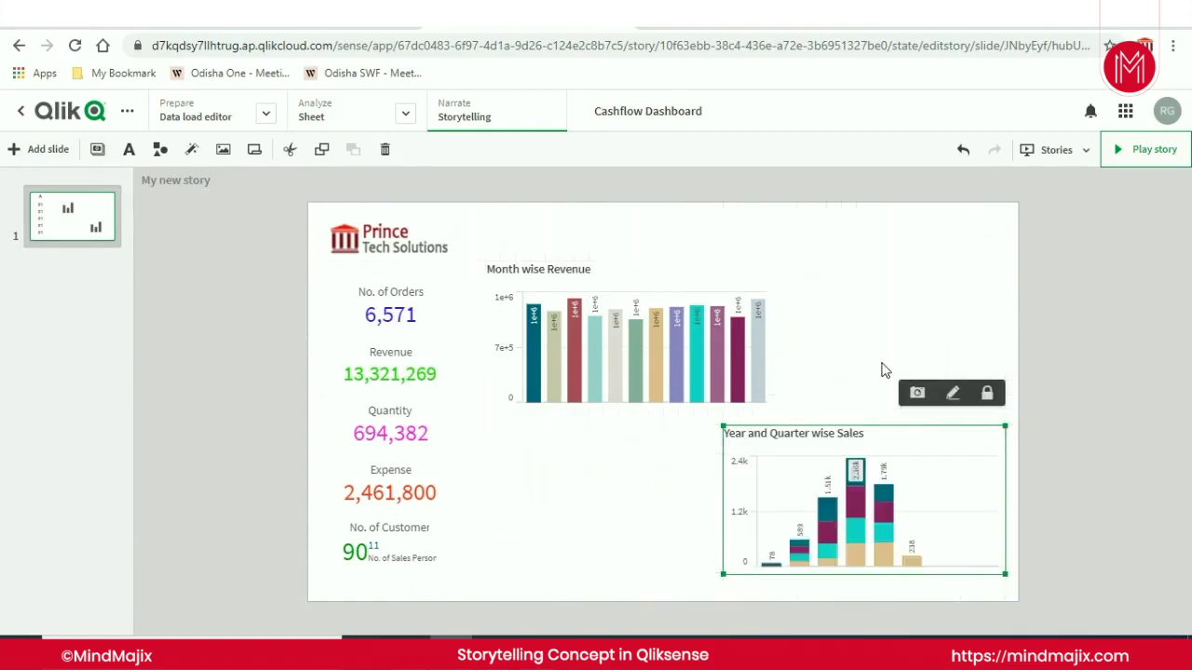
Enlarge Month wise Revenue and fit Year and Quarter wise Sales into the bottom-right corner.
left_click(636, 338)
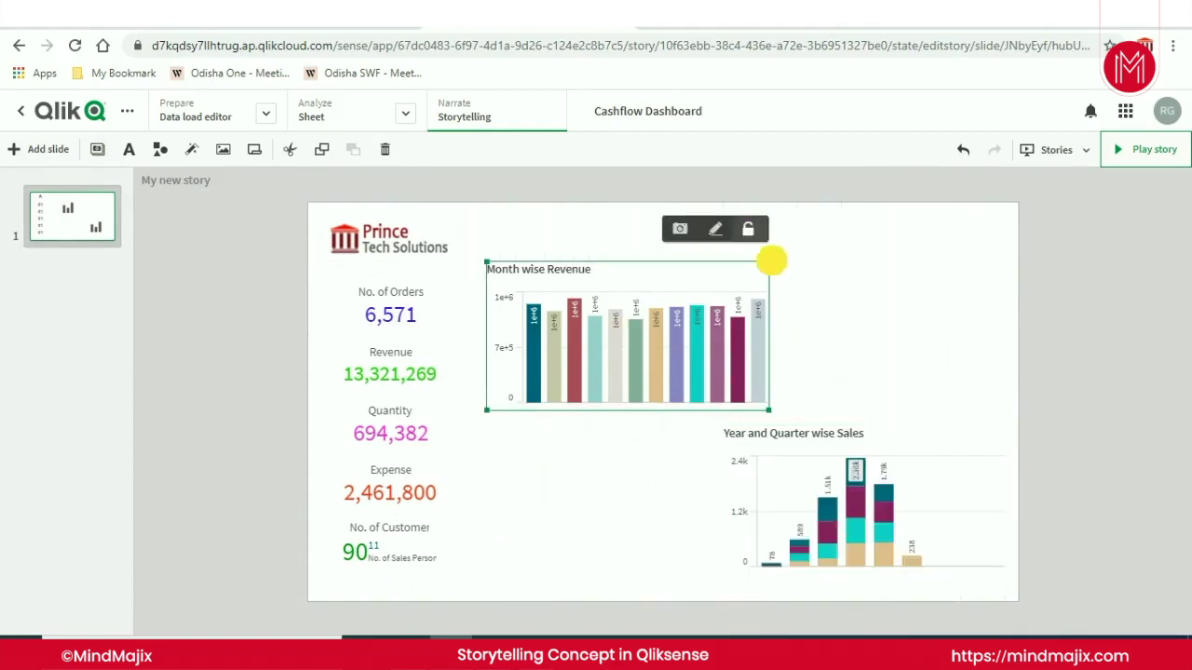
left_click_drag(771, 260, 798, 221)
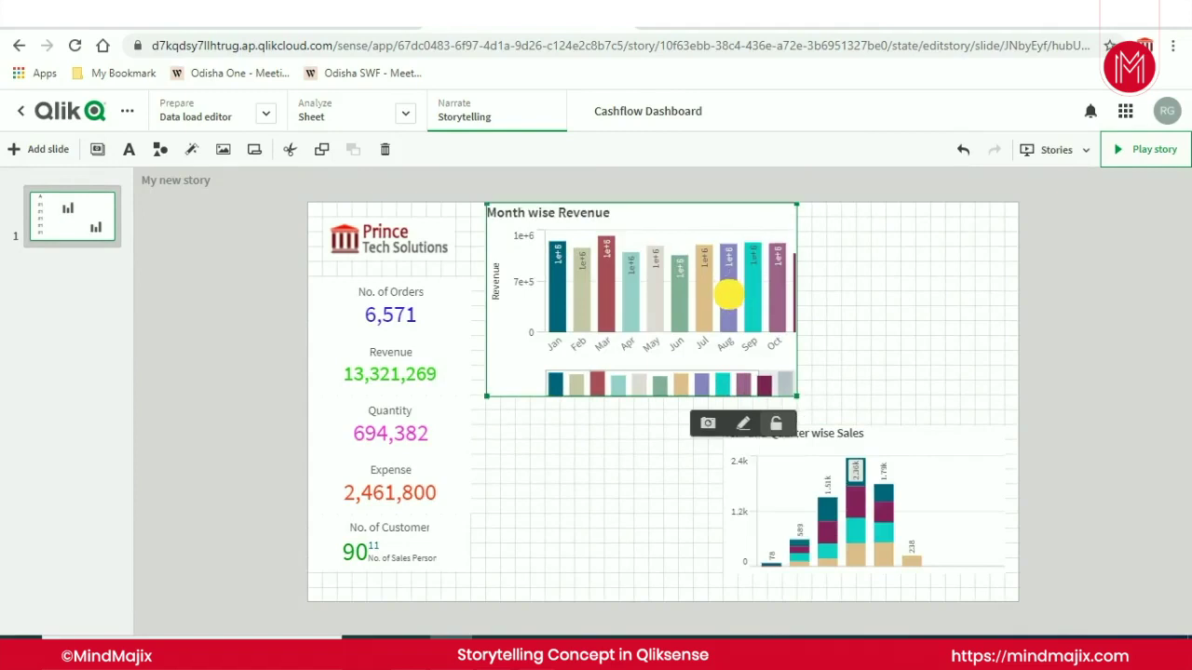
left_click(747, 449)
left_click_drag(718, 420, 713, 406)
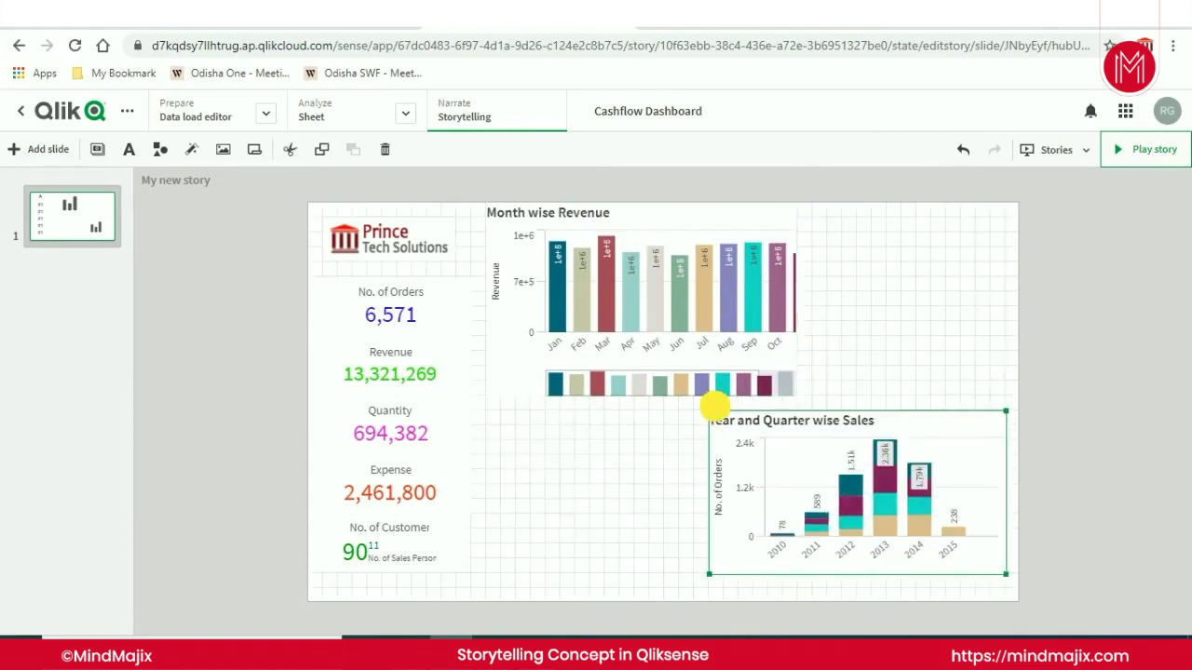
left_click_drag(908, 529, 917, 540)
left_click_drag(724, 426, 708, 410)
left_click(913, 335)
left_click(880, 428)
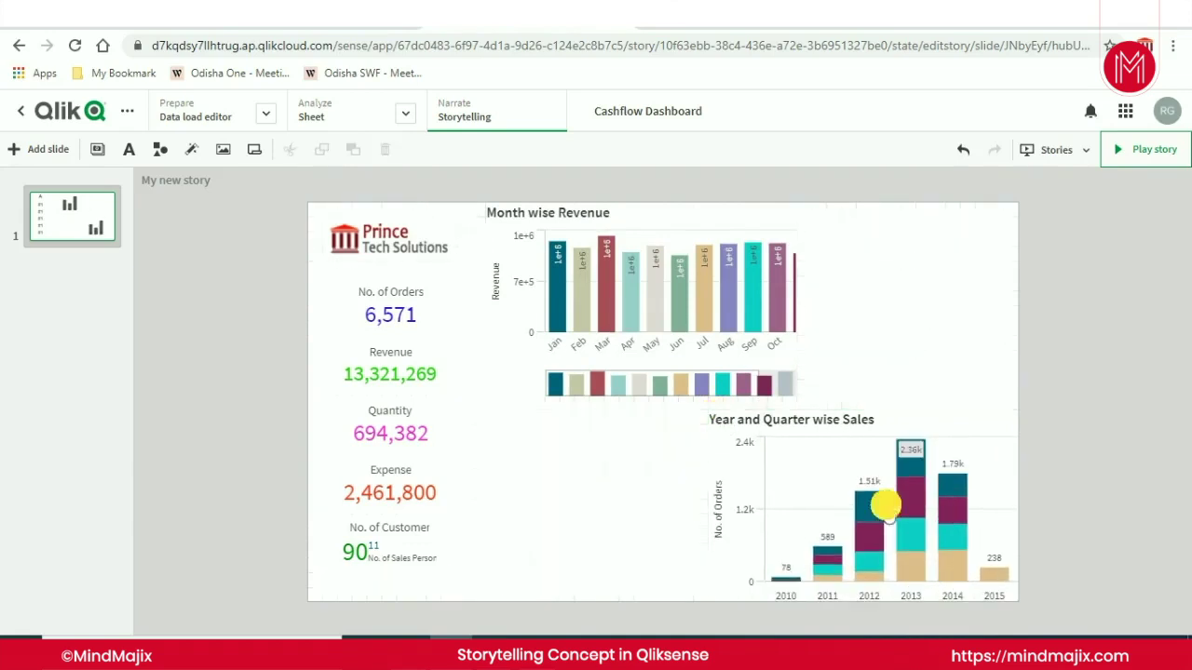
left_click(905, 281)
Add a paragraph text box at the slide's right and type the Month wise Revenue note.
left_click(128, 150)
left_click(86, 275)
left_click_drag(86, 275, 903, 304)
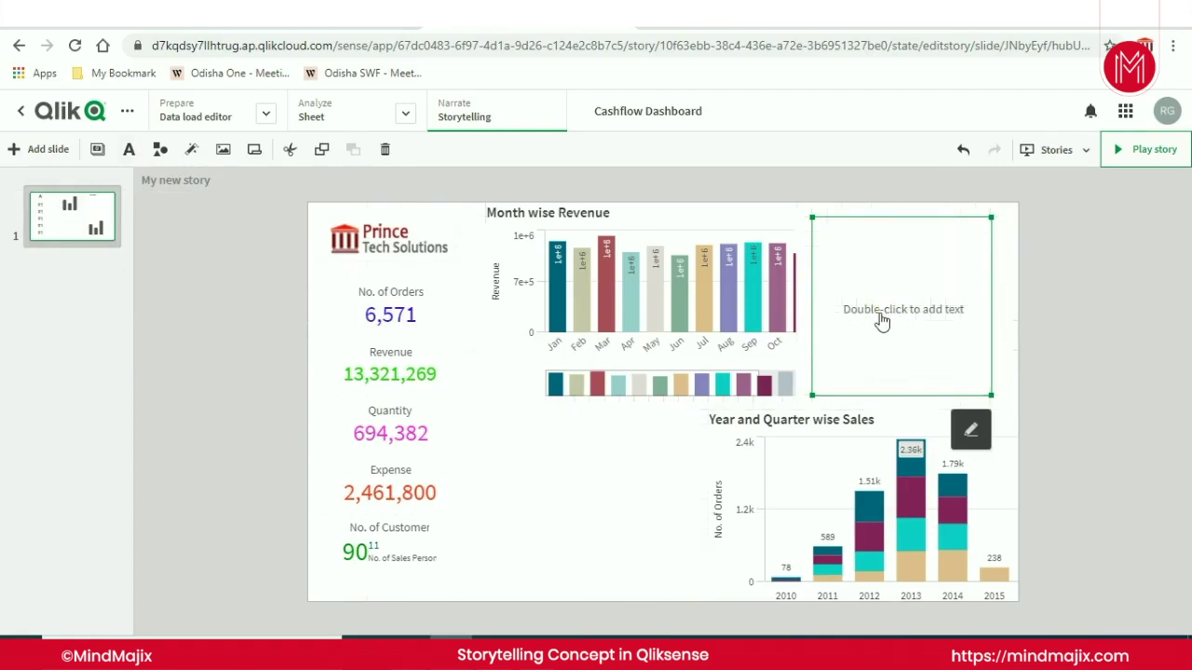
double_click(881, 320)
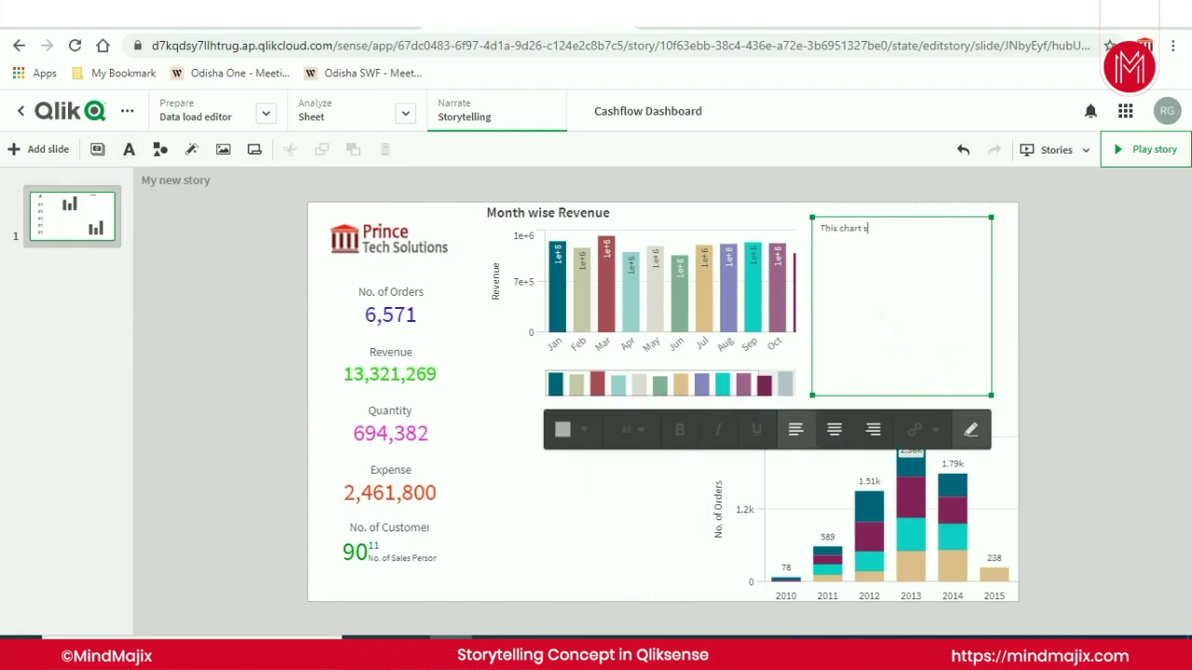
type("This chart shows the month wise revenu")
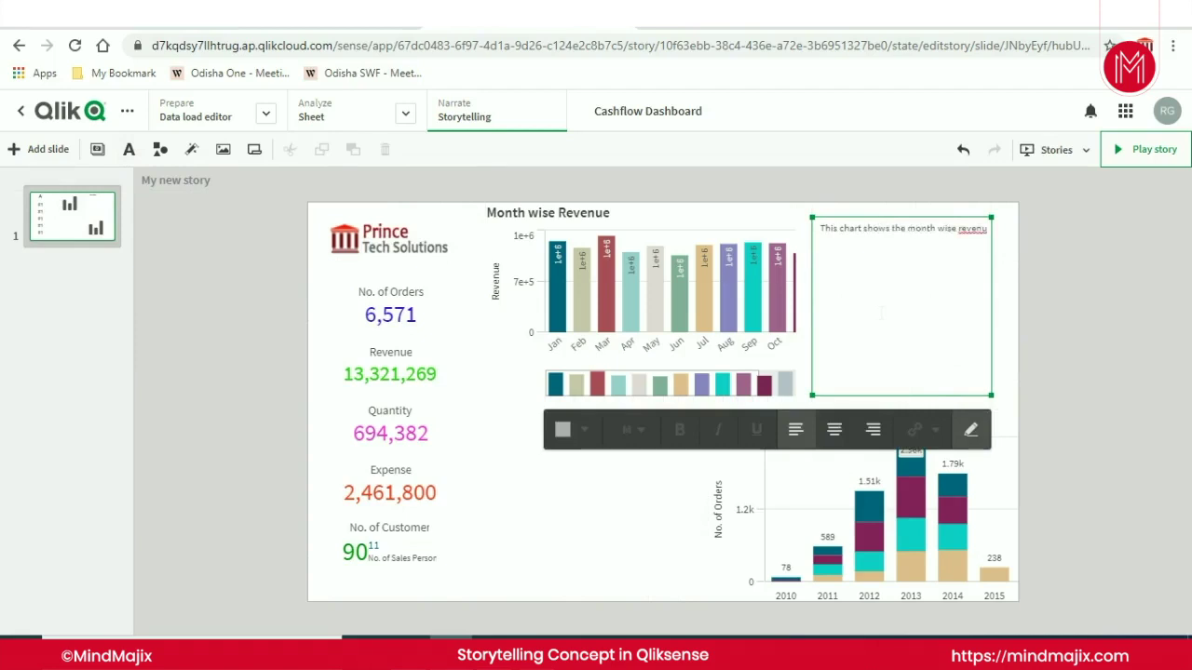
type("e.")
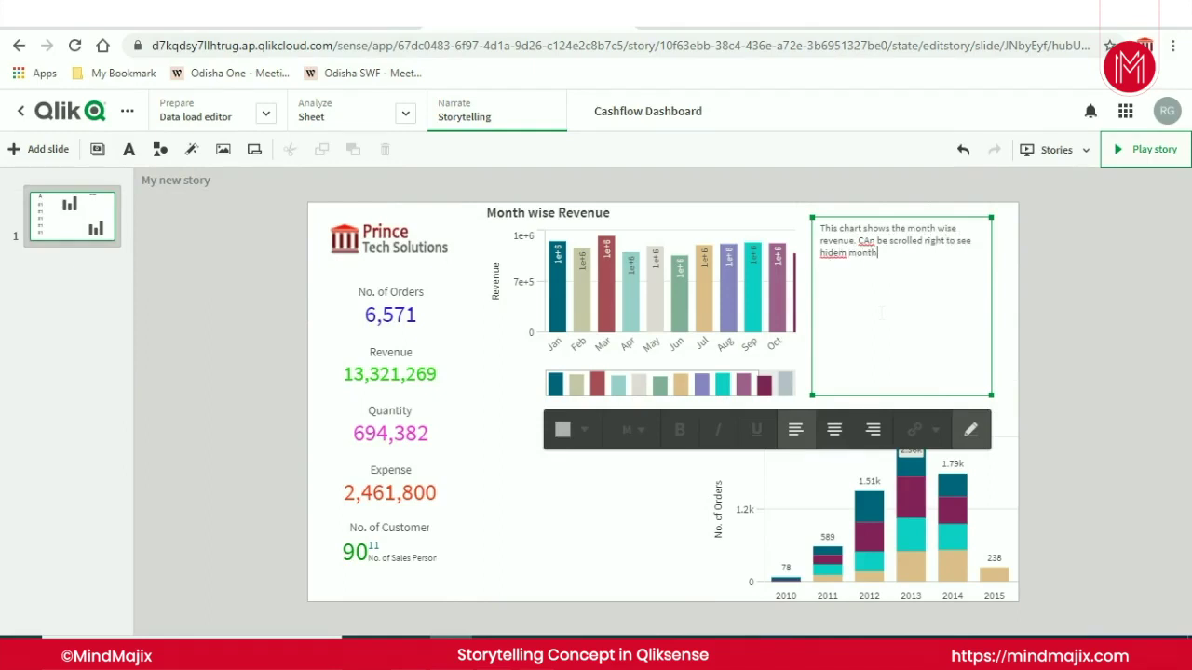
Correct 'CAn' to 'Can' and 'hidem' to 'hidden' in the note, then finish editing.
left_click(862, 241)
type("a")
right_click(831, 252)
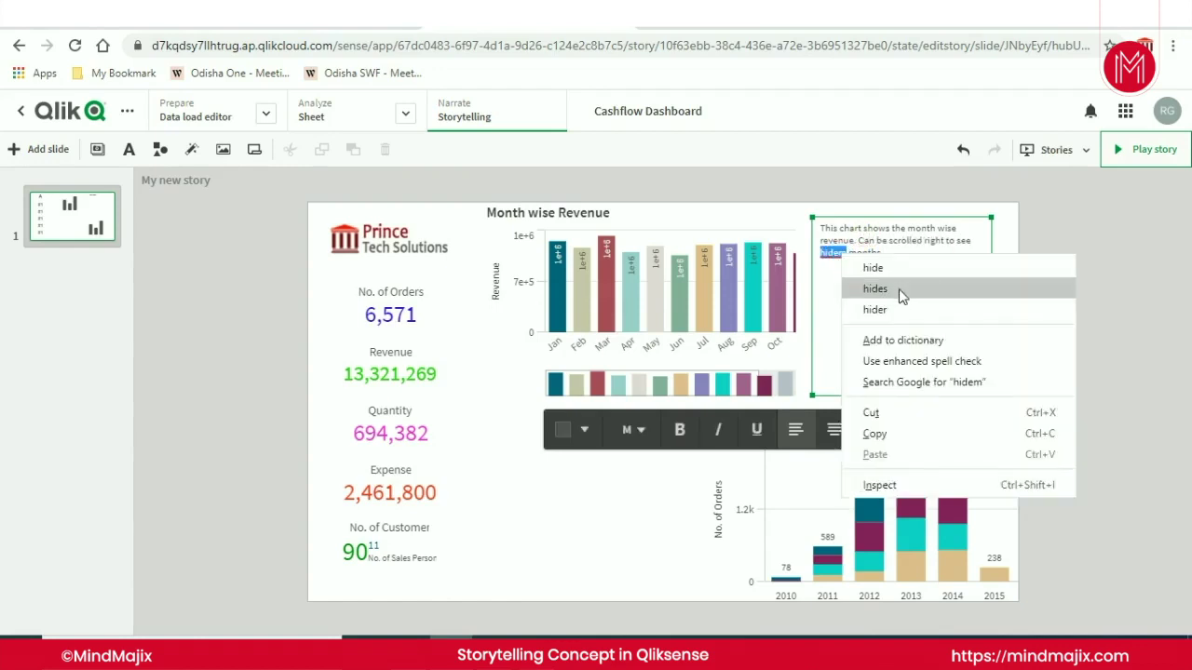
left_click(823, 252)
double_click(832, 253)
type("hid")
type("dd")
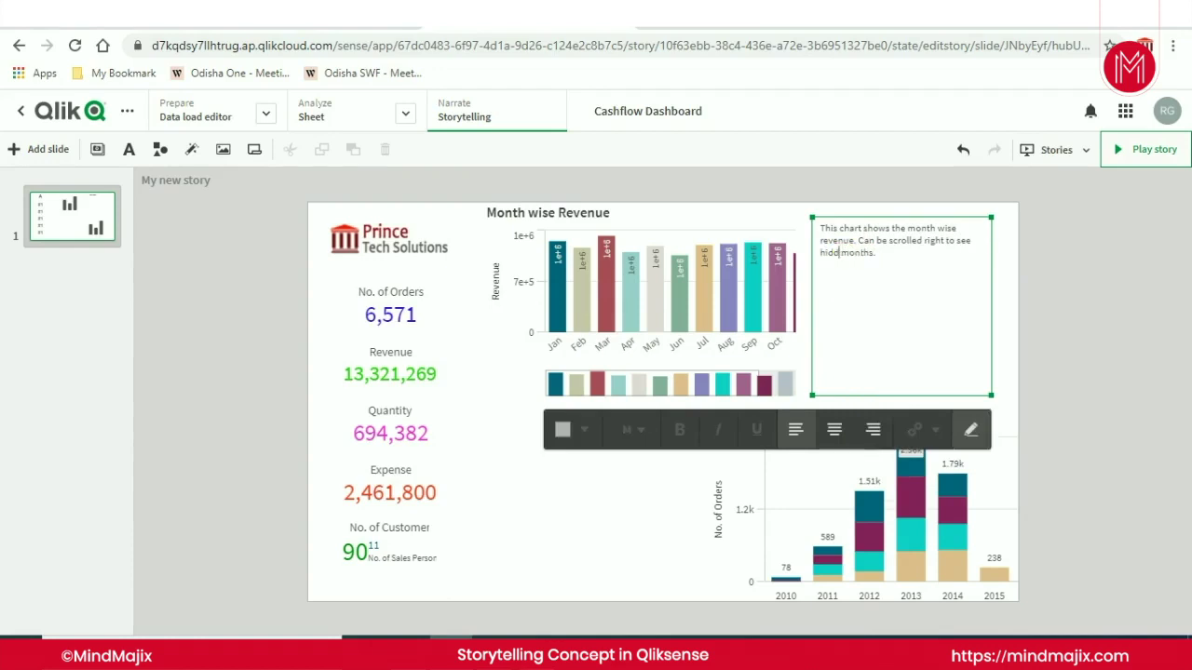
left_click(570, 508)
left_click(922, 344)
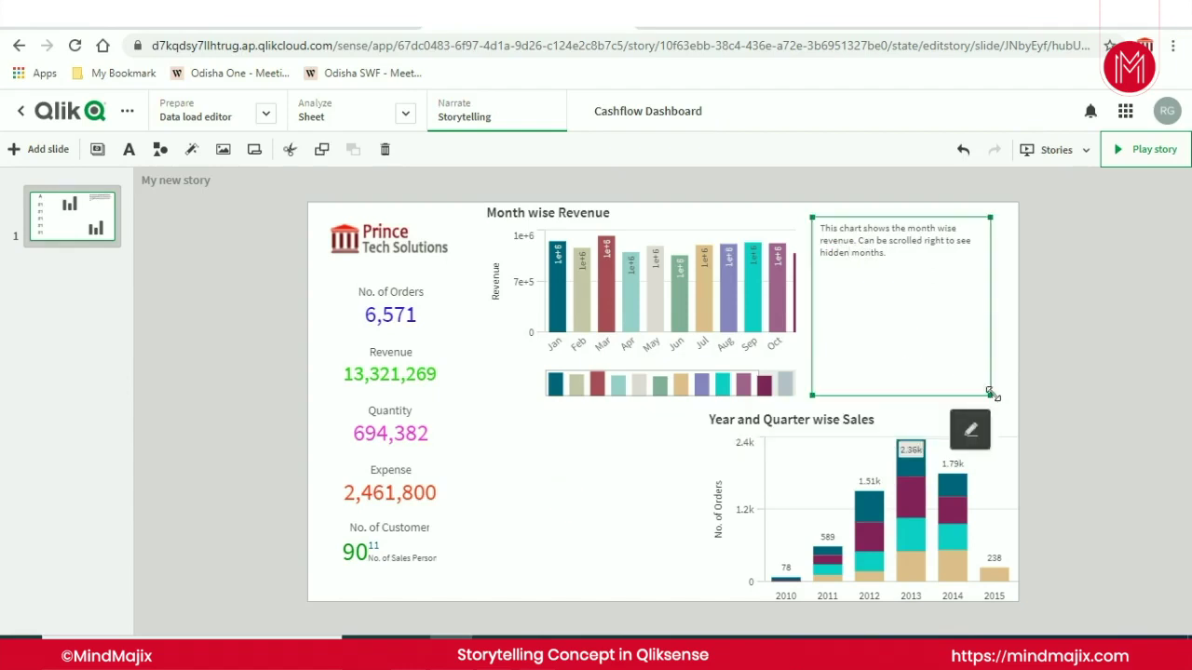
Shorten the annotation box to fit its text and shift it slightly right and down.
left_click_drag(989, 393, 988, 274)
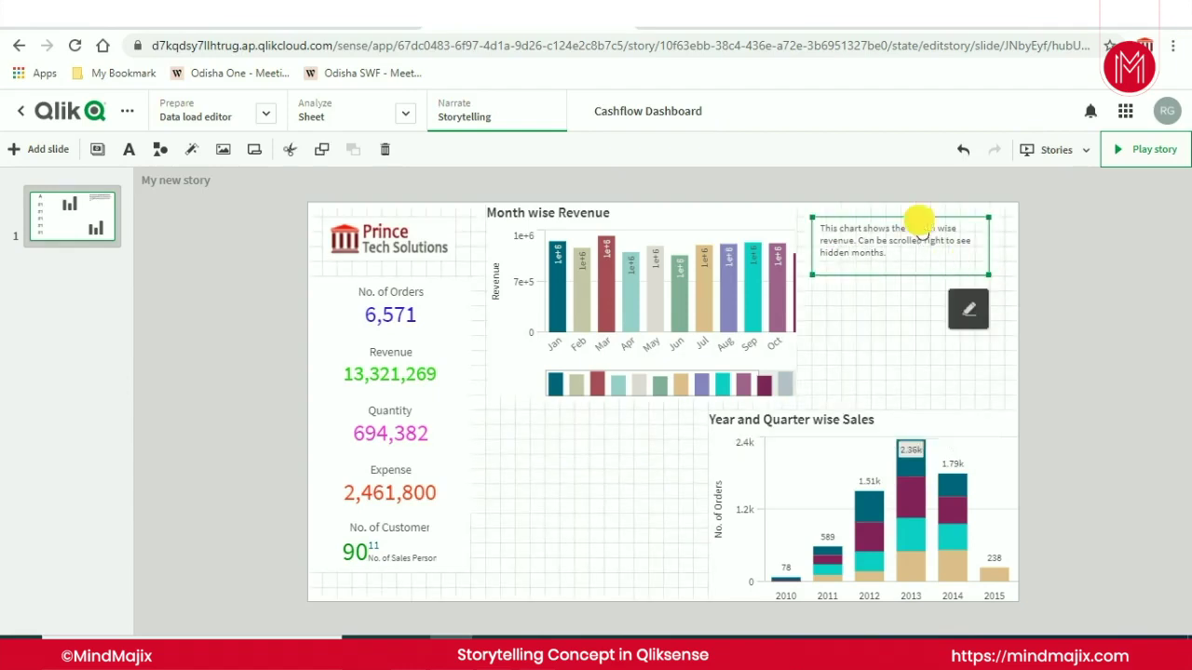
left_click_drag(923, 244, 938, 288)
left_click(232, 166)
Place a callout shape beside the annotation and colour it white.
left_click(162, 151)
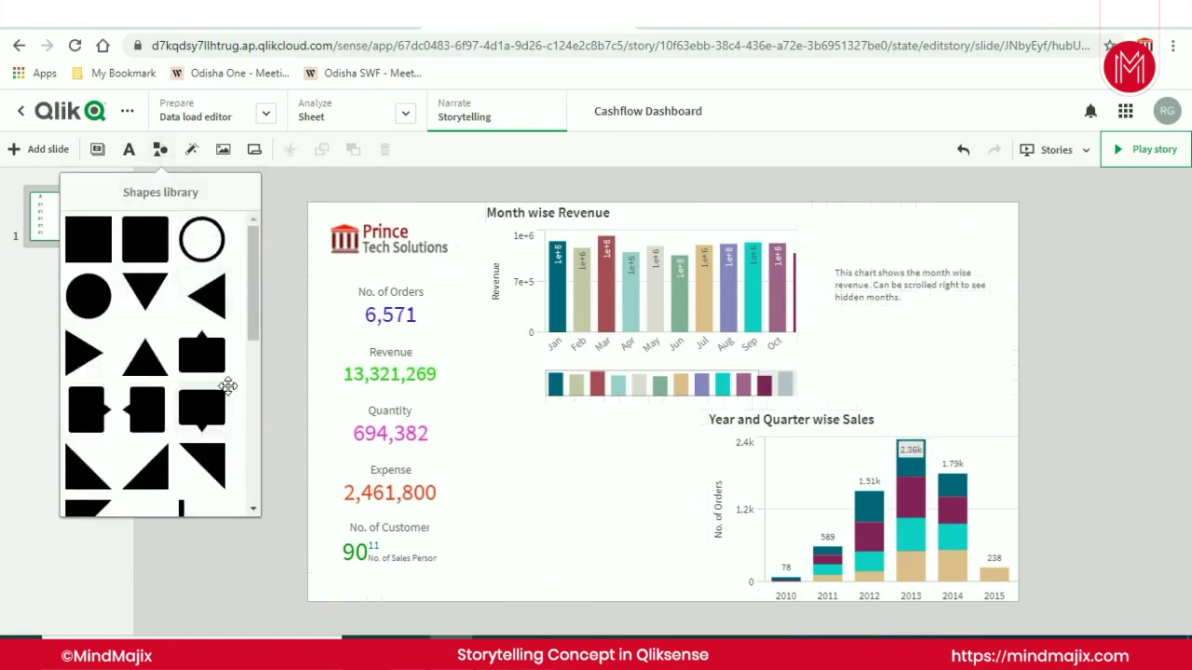
scroll(235, 376, "down", 5)
left_click_drag(253, 389, 238, 305)
left_click_drag(201, 371, 927, 308)
left_click_drag(931, 357, 899, 346)
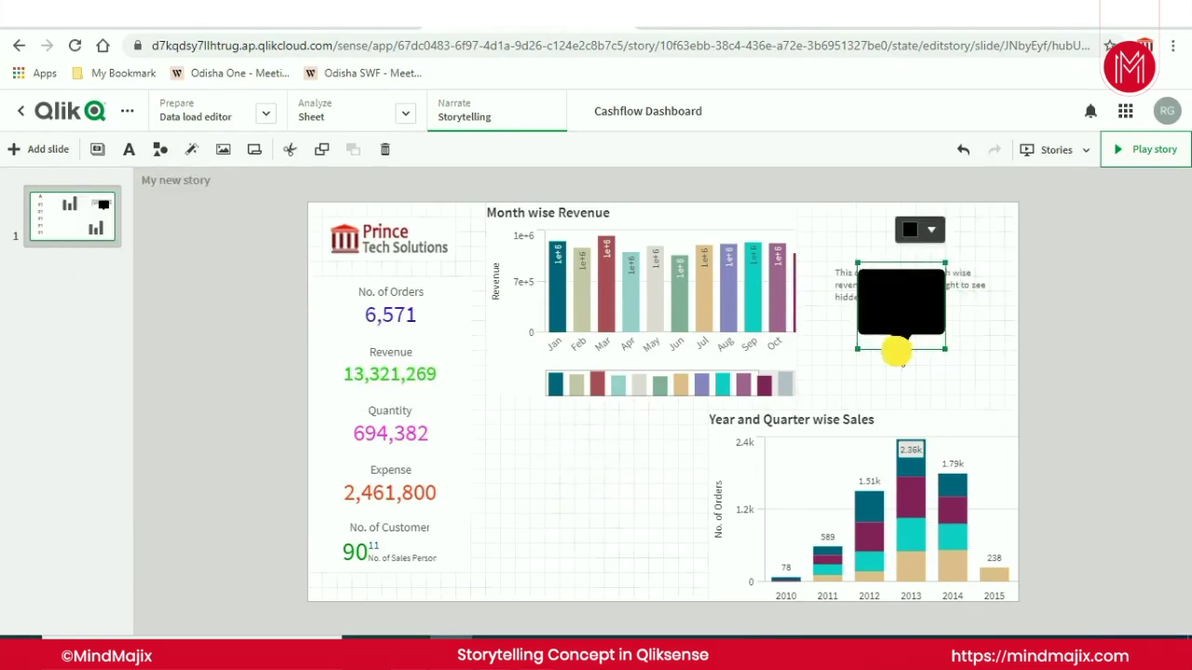
left_click(932, 231)
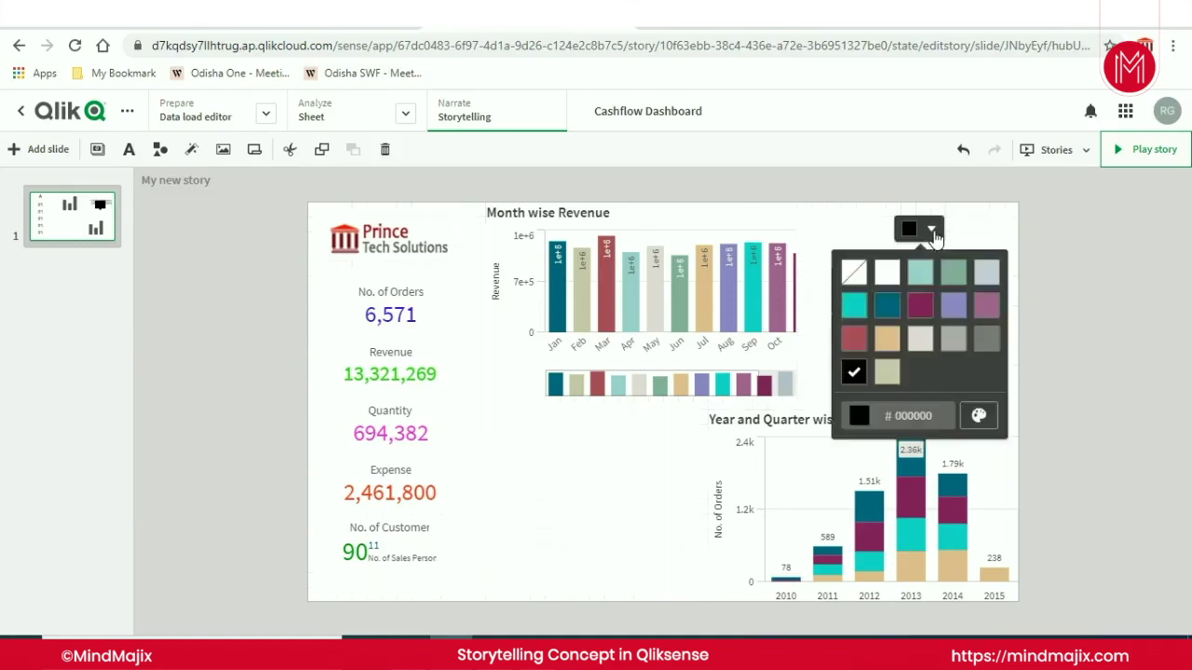
left_click(893, 270)
left_click(919, 360)
left_click(918, 354)
Try a black callout below the annotation, checking its layering, then delete it.
left_click(160, 149)
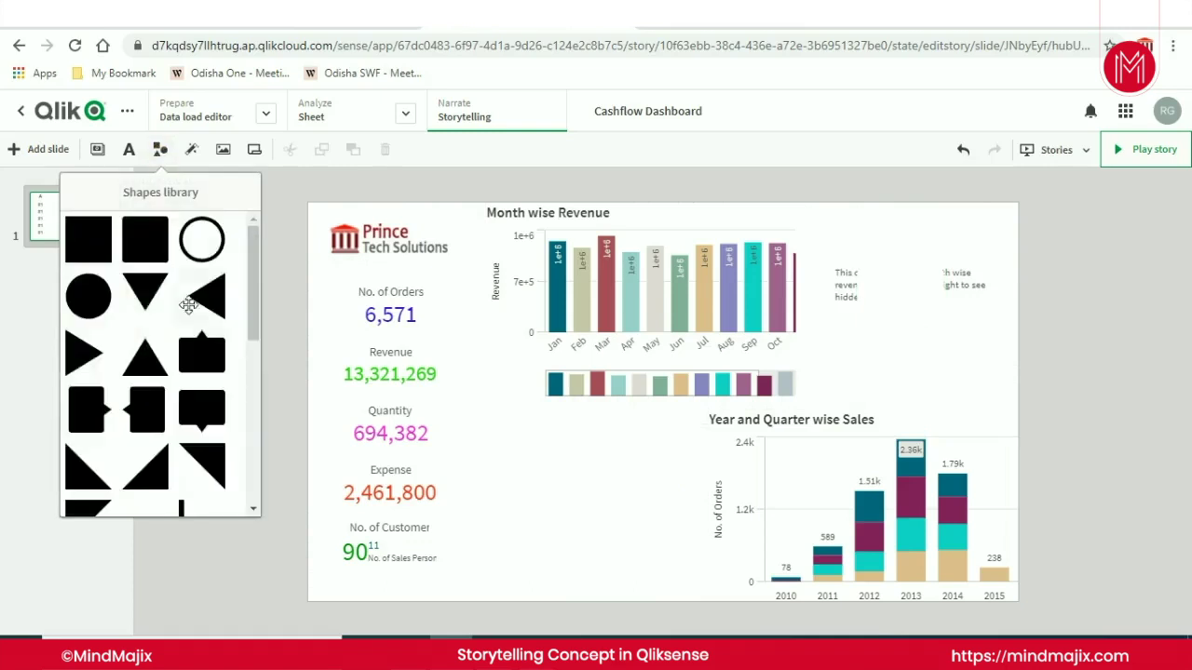
left_click_drag(149, 410, 870, 335)
double_click(941, 300)
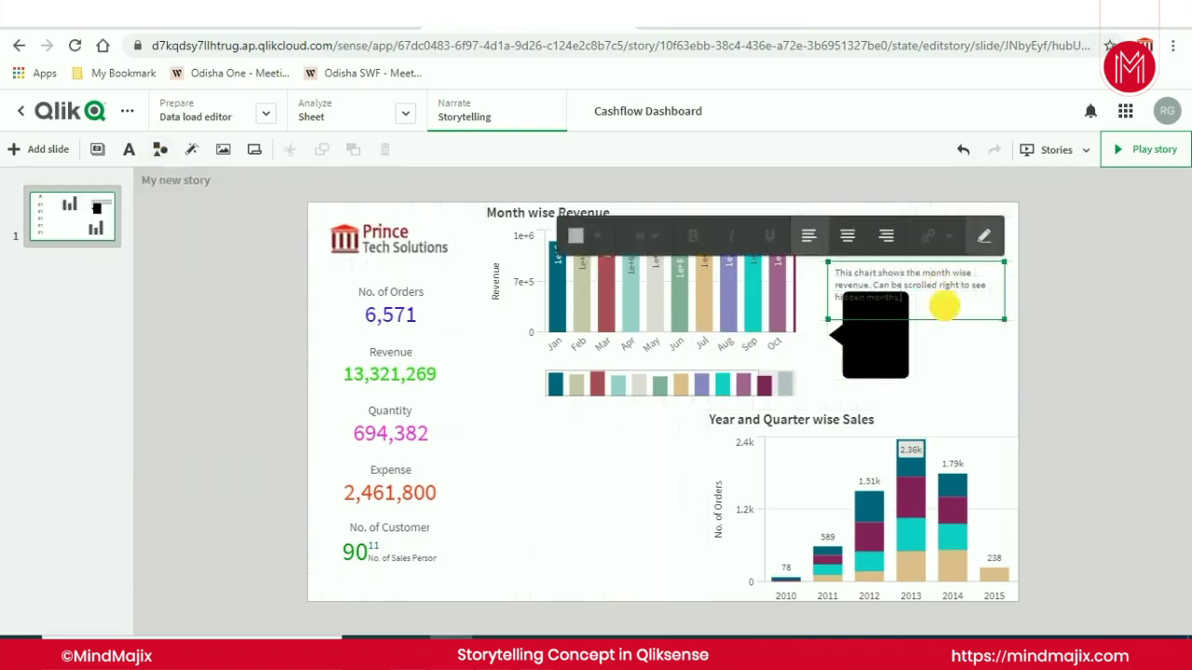
triple_click(938, 298)
left_click(881, 354)
right_click(879, 352)
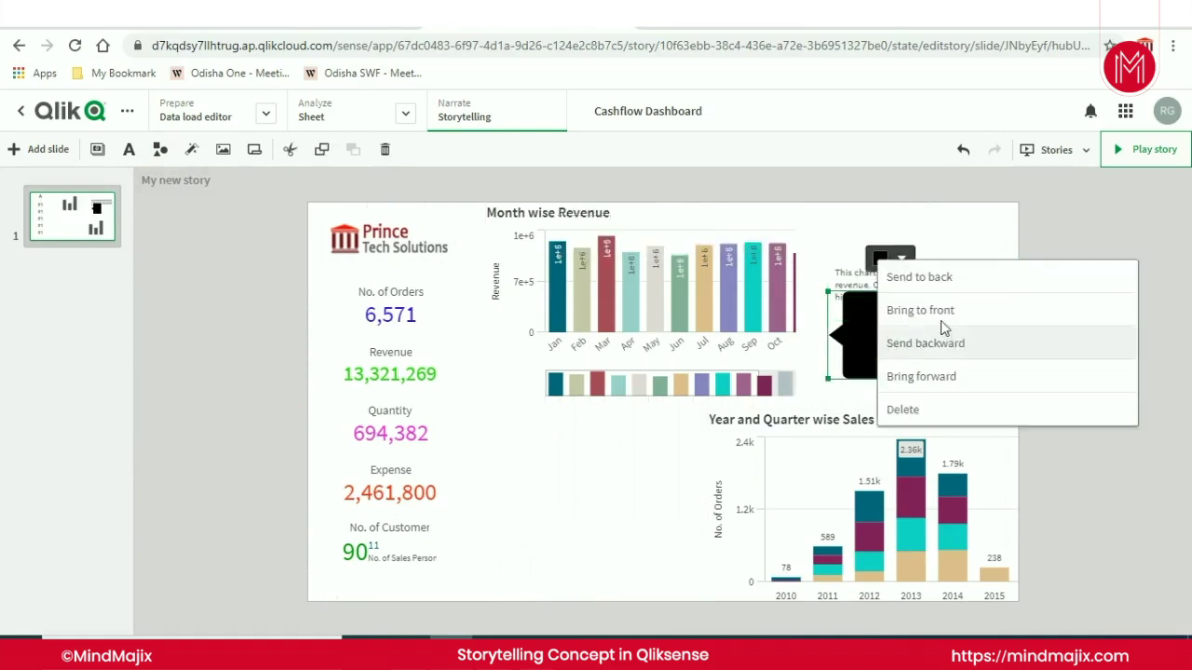
left_click(872, 340)
right_click(871, 339)
left_click(868, 337)
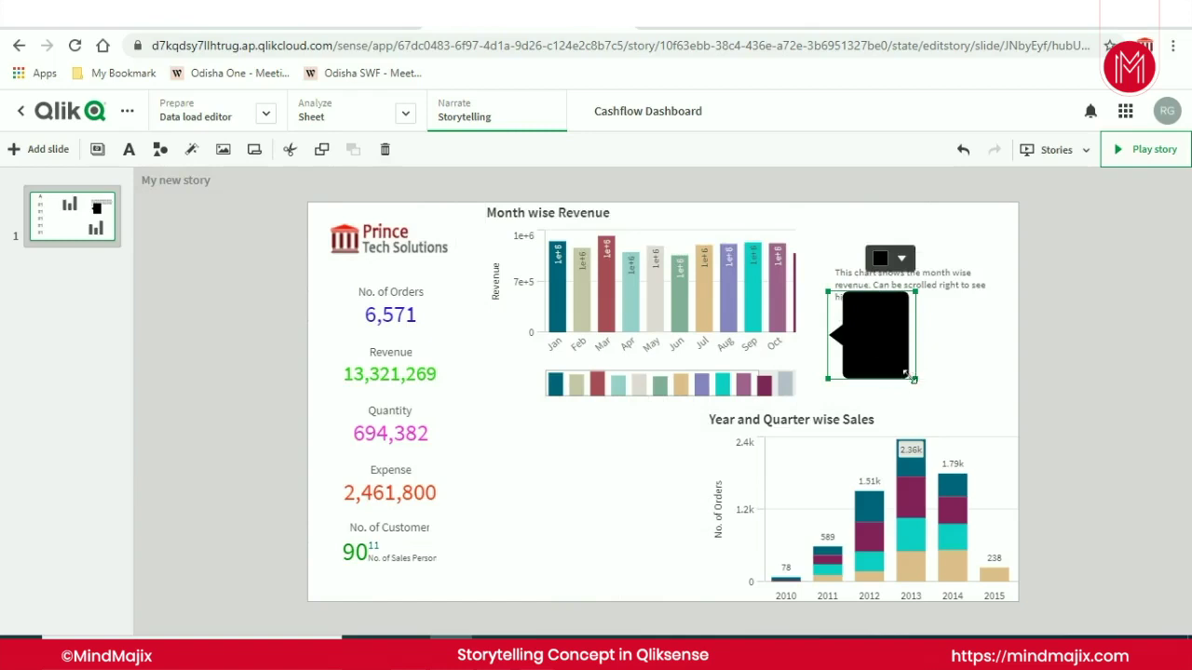
left_click_drag(917, 377, 916, 334)
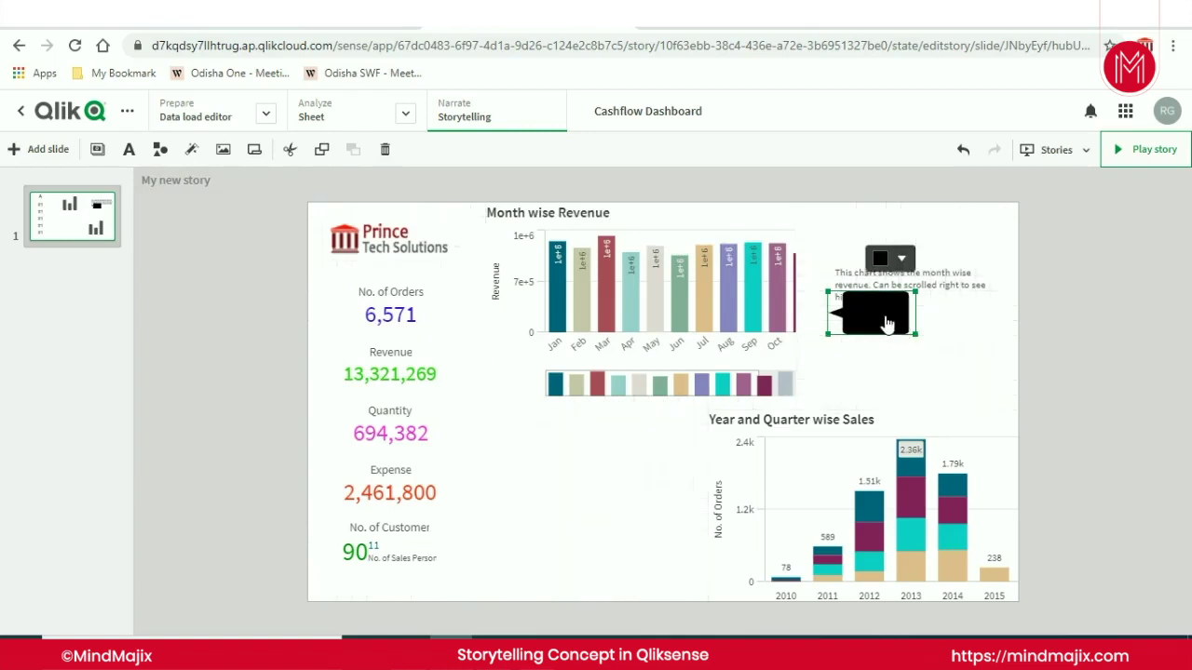
key("Delete")
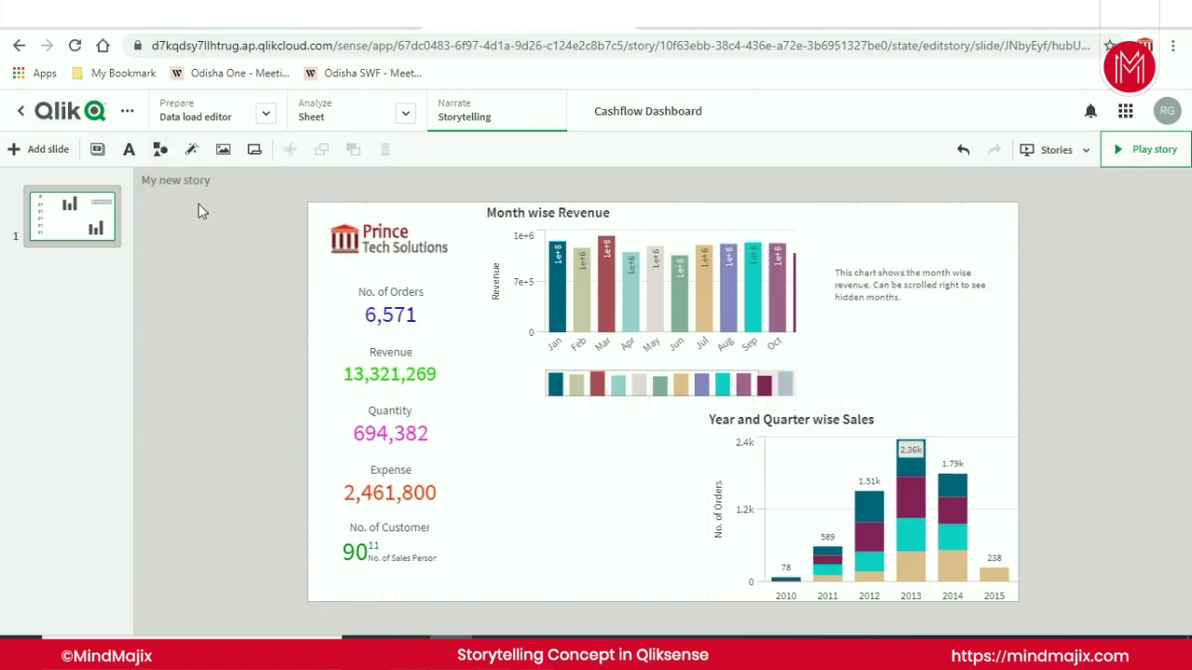
Place a left-pointing black triangle beside the annotation as an arrow to the chart.
left_click(172, 157)
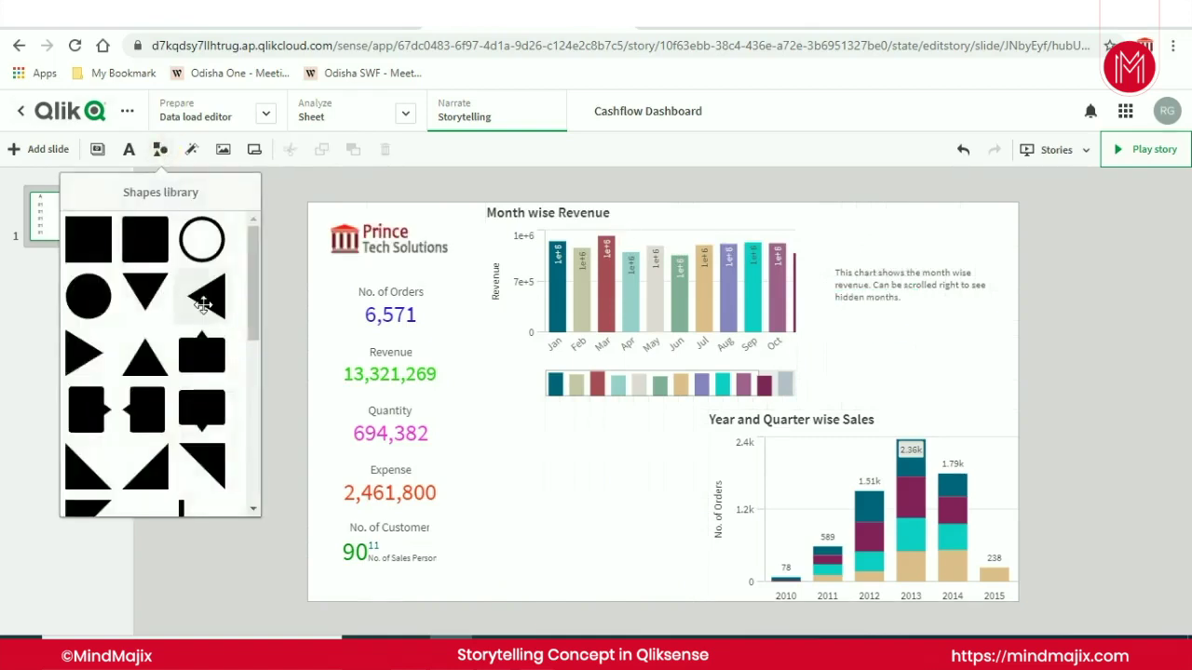
left_click_drag(198, 296, 843, 305)
key("Delete")
key("ctrl+z")
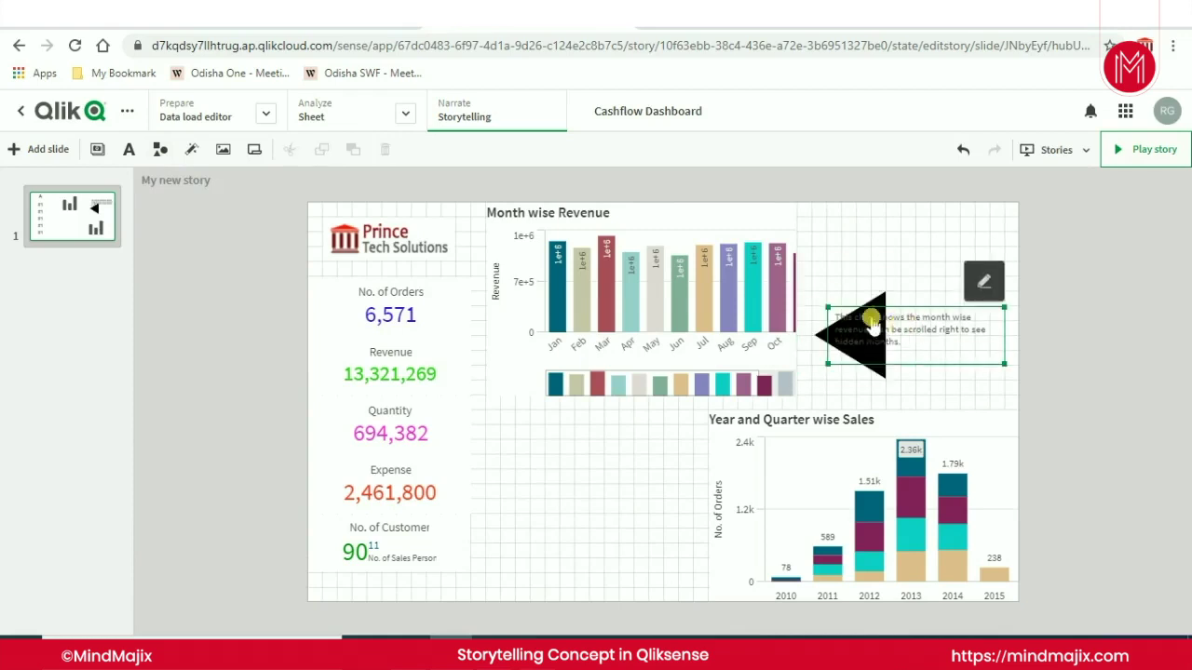
left_click(190, 149)
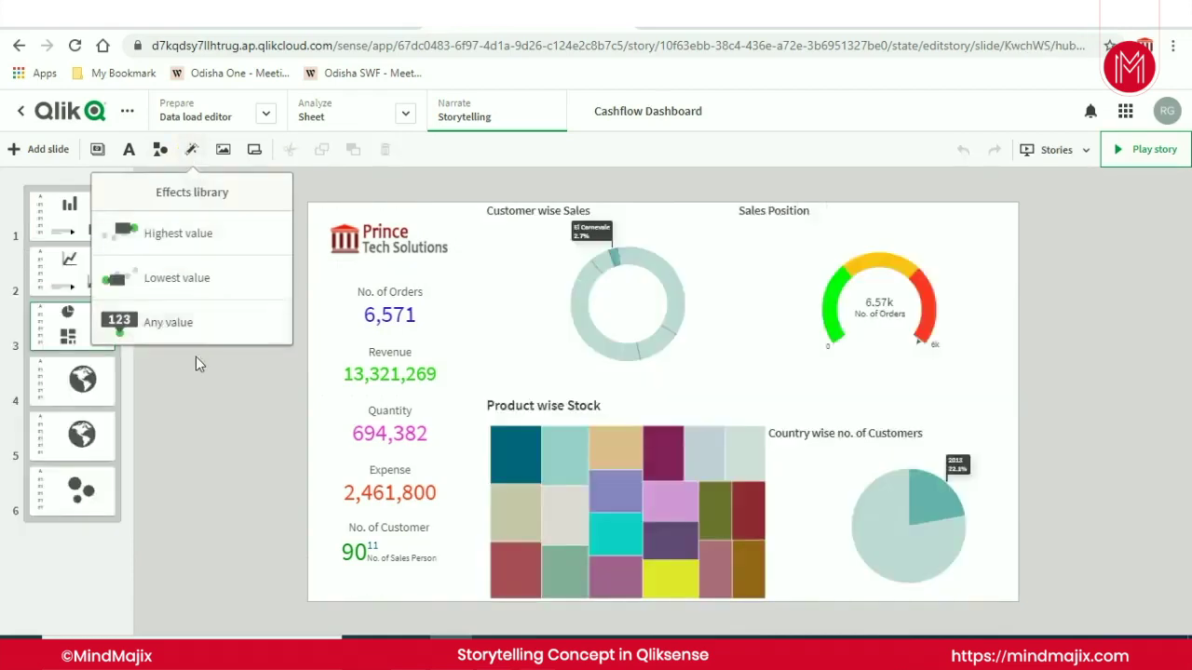
Apply the Any value effect to the Customer wise Sales donut, then play and browse the slideshow.
left_click_drag(177, 320, 718, 278)
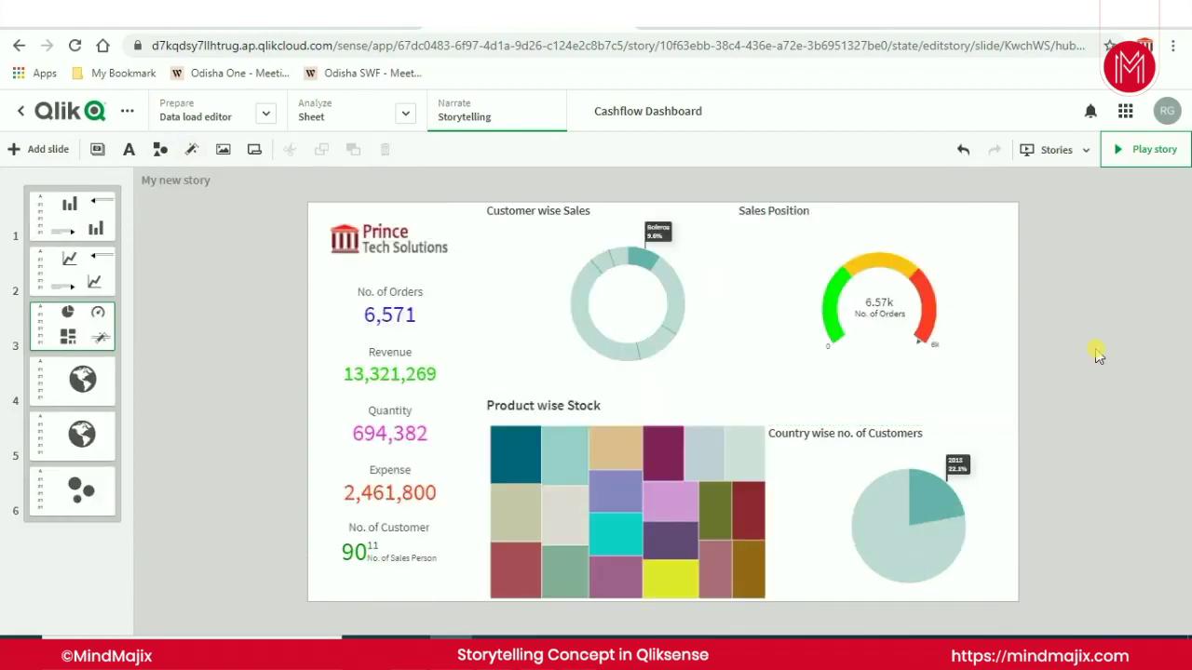
left_click(1108, 148)
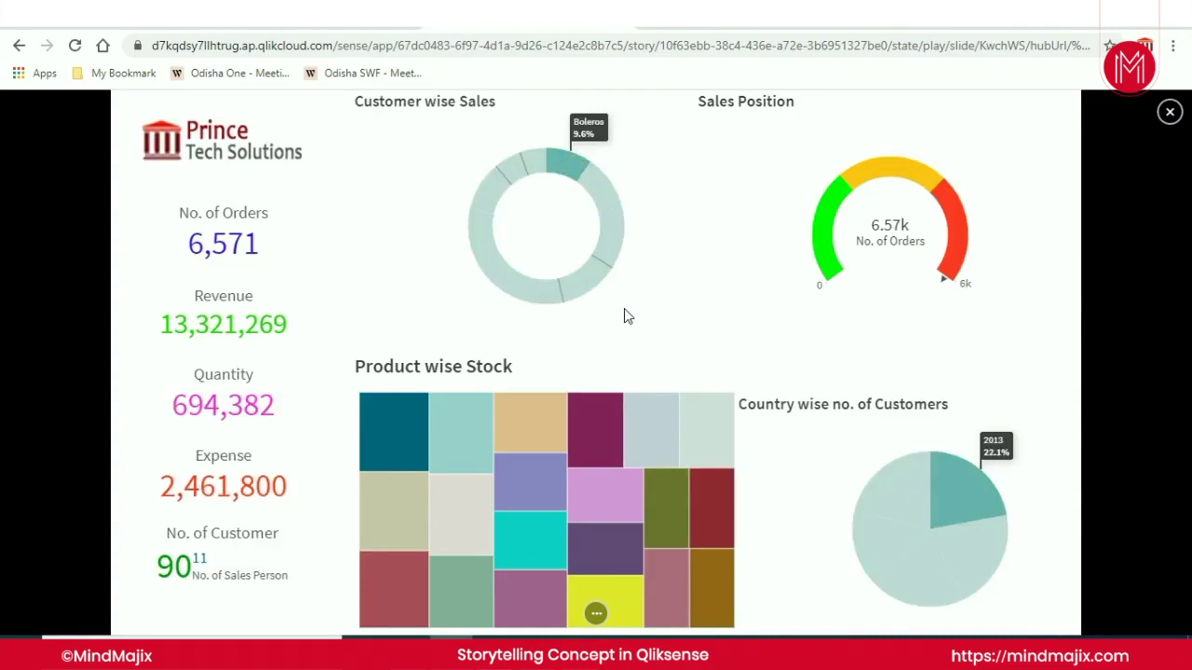
key("Right")
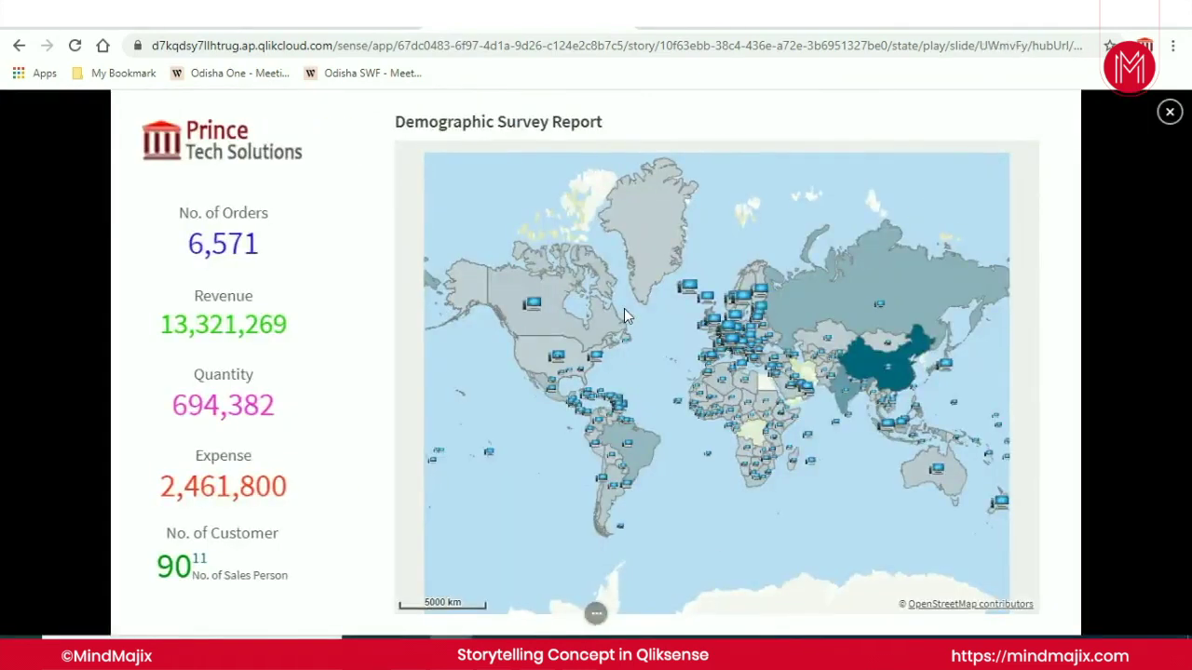
key("Right")
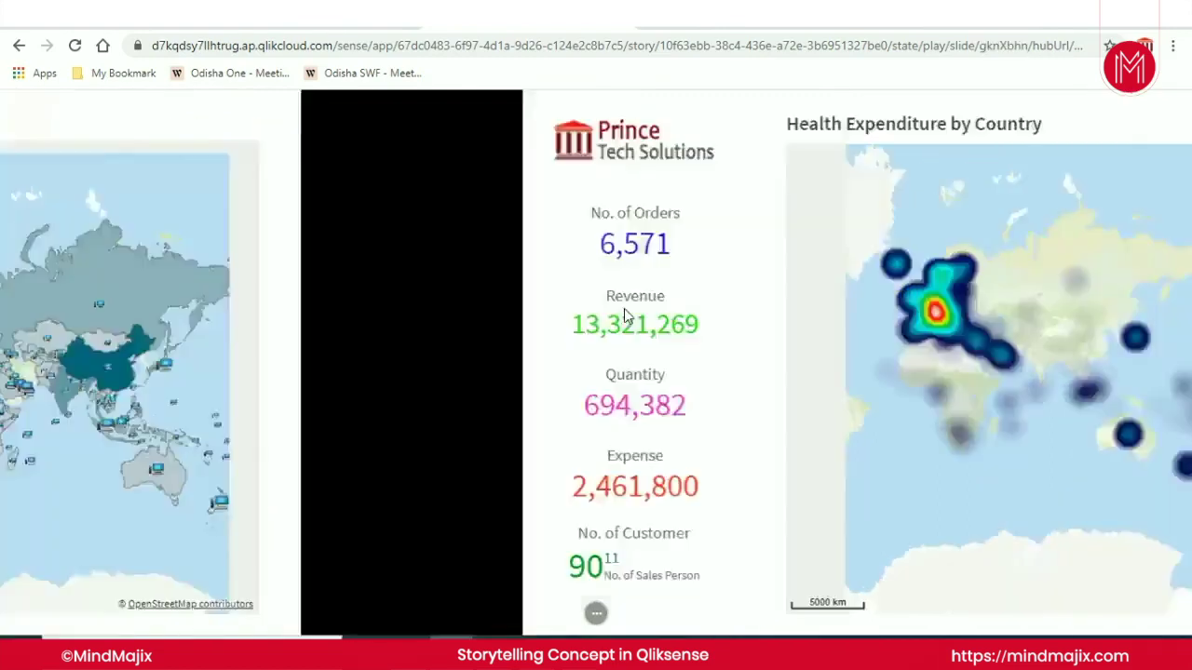
key("Left")
mouse_move(525, 621)
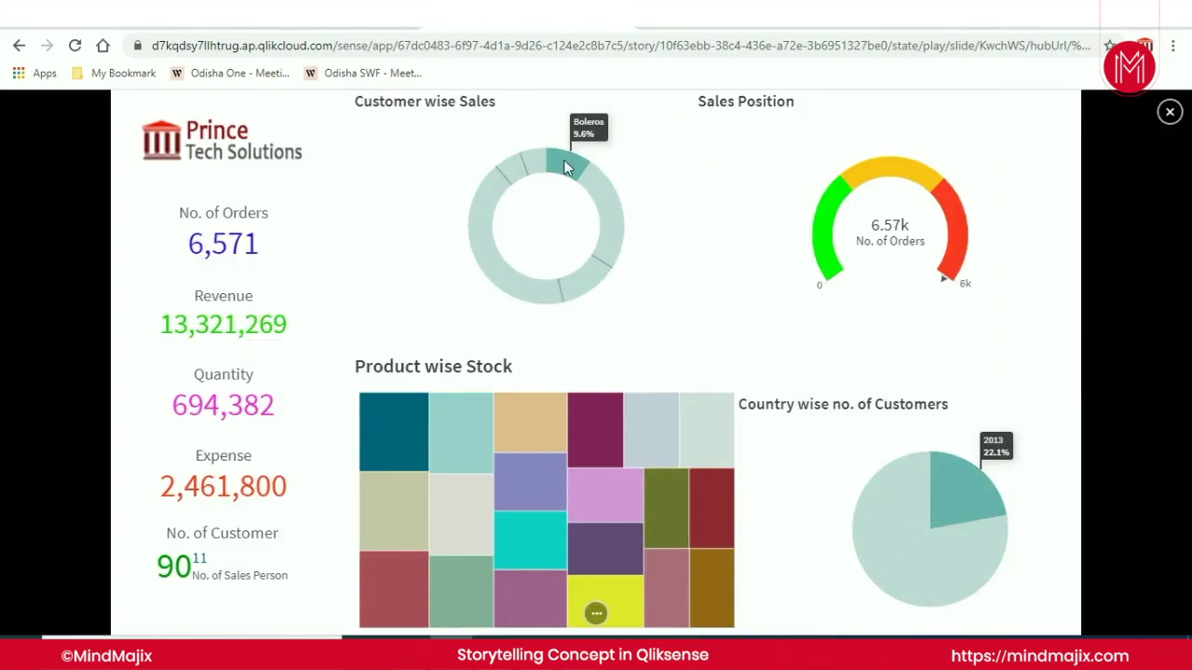
mouse_move(567, 168)
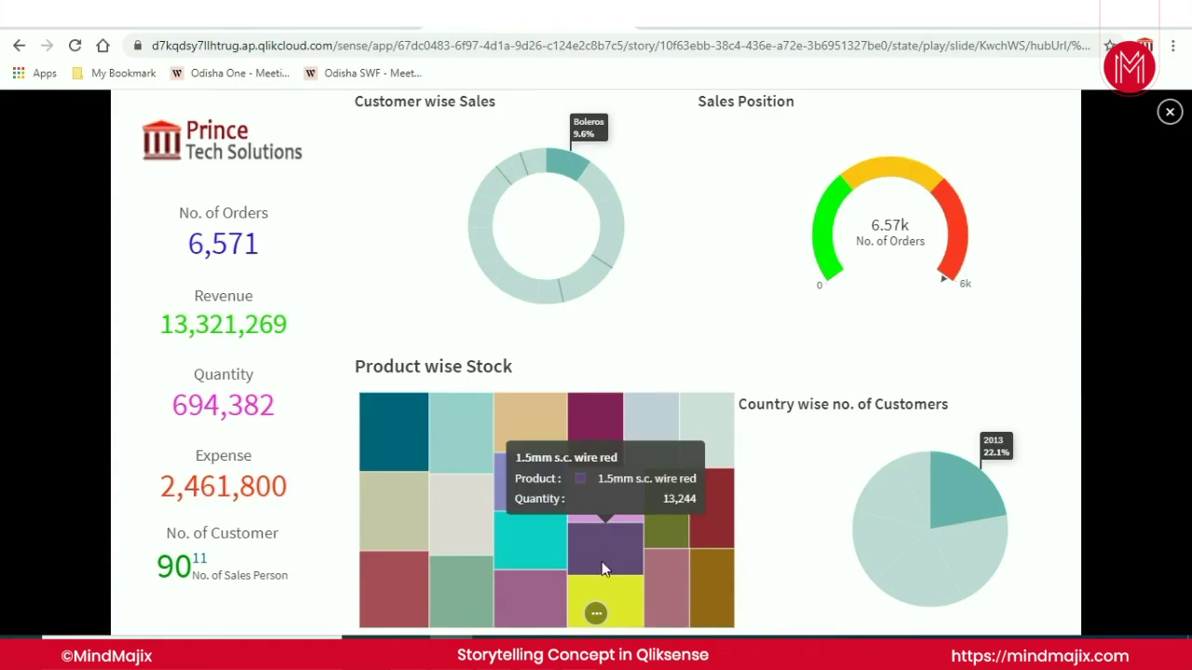
left_click(1170, 113)
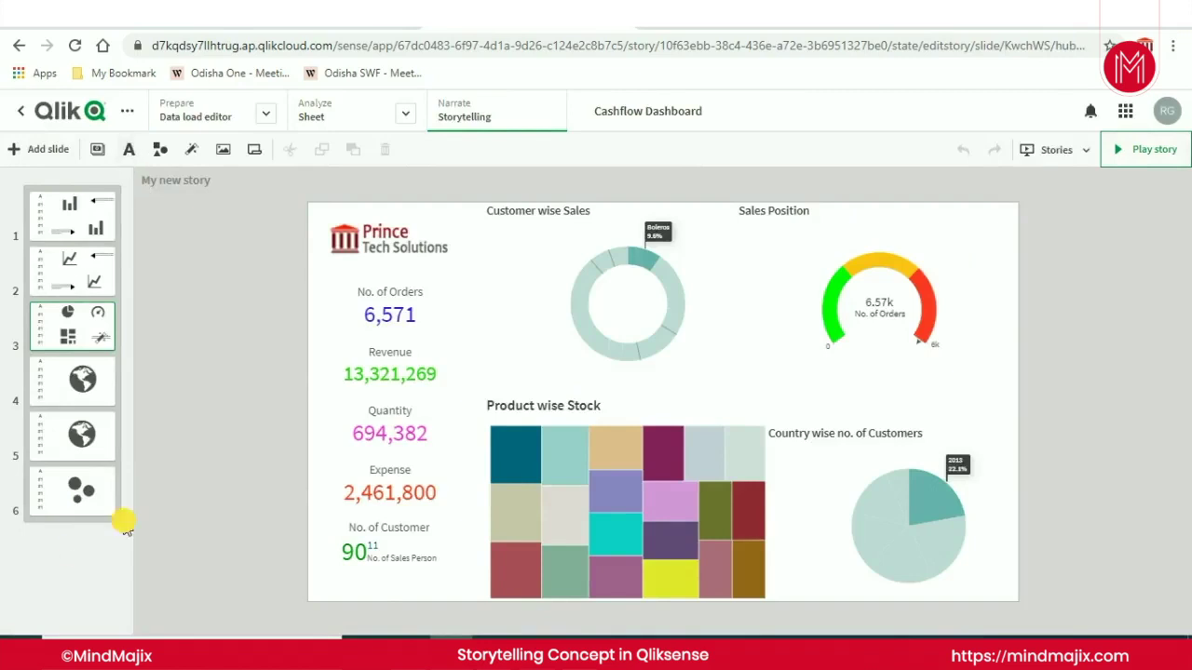
Insert the Matrix Report sheet as a live data slide.
left_click(255, 150)
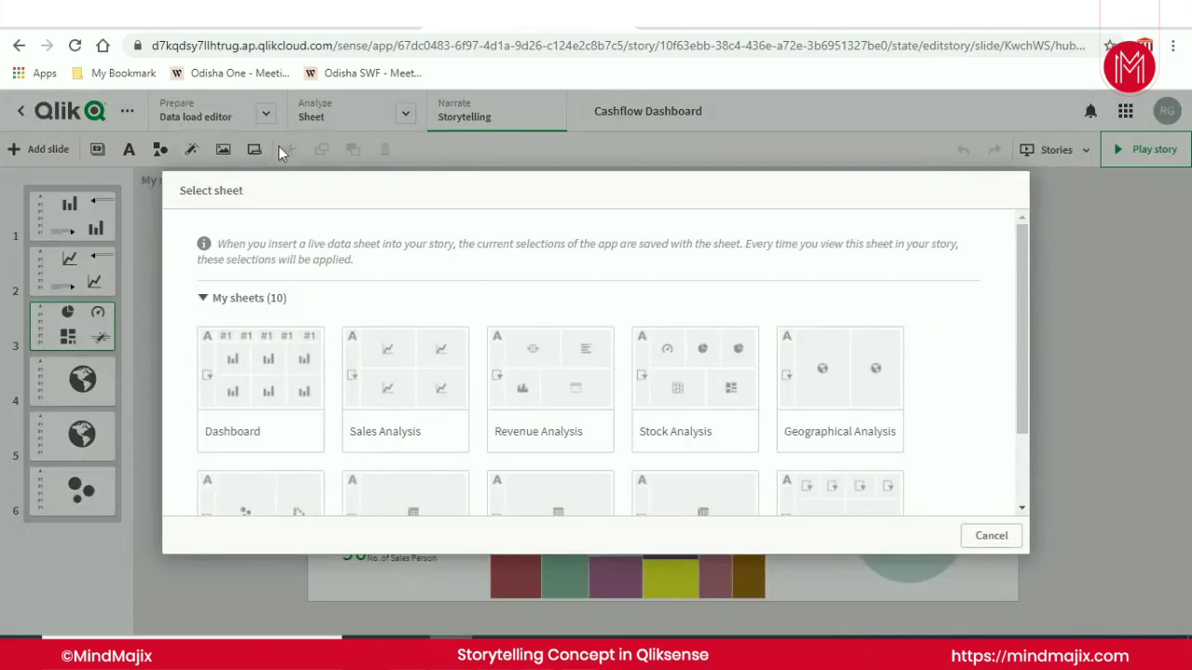
scroll(646, 289, "down", 2)
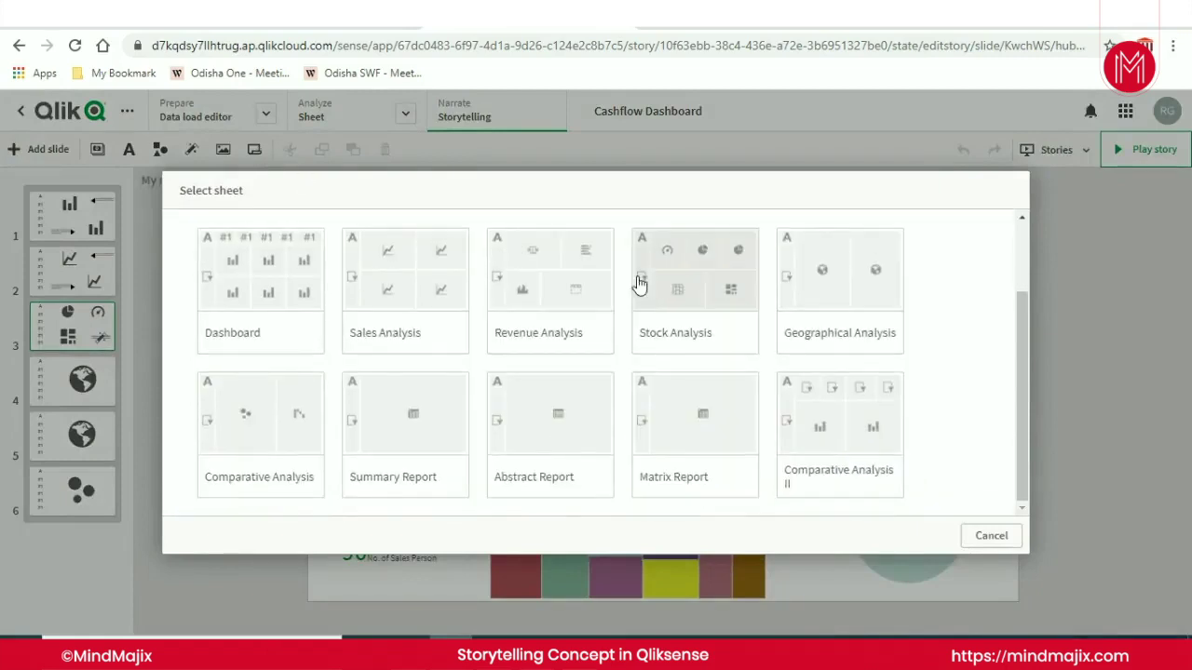
left_click(698, 428)
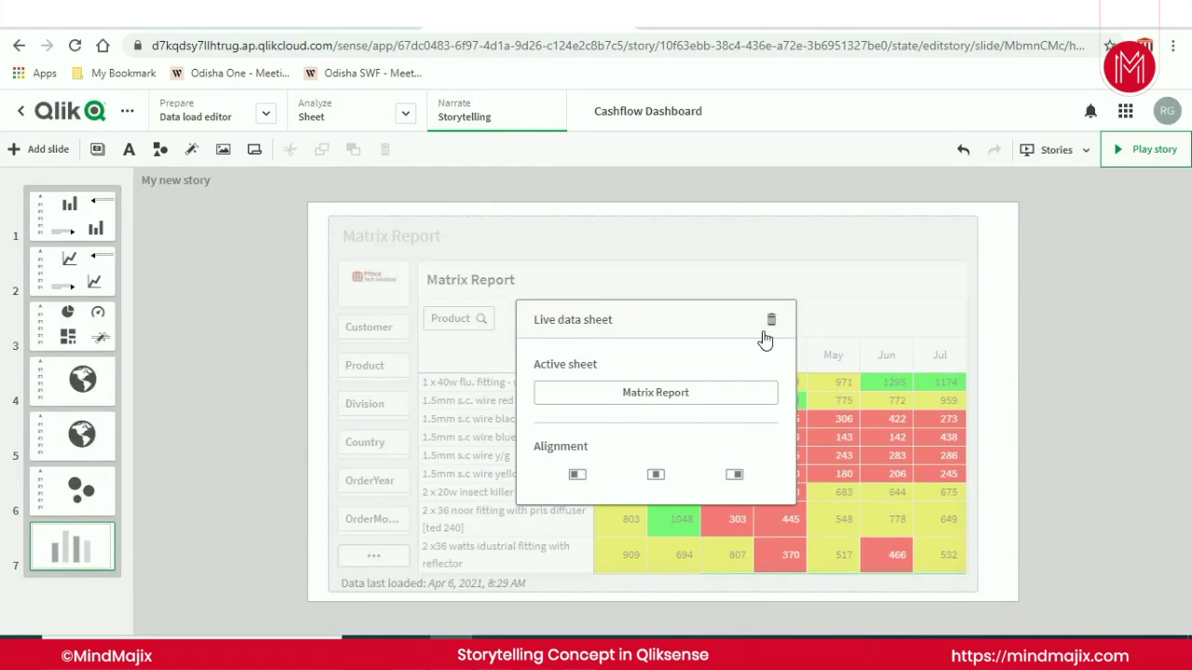
Play from the Product Profit Analysis slide, inspecting scatter bubbles, then advance to Matrix Report.
left_click(81, 505)
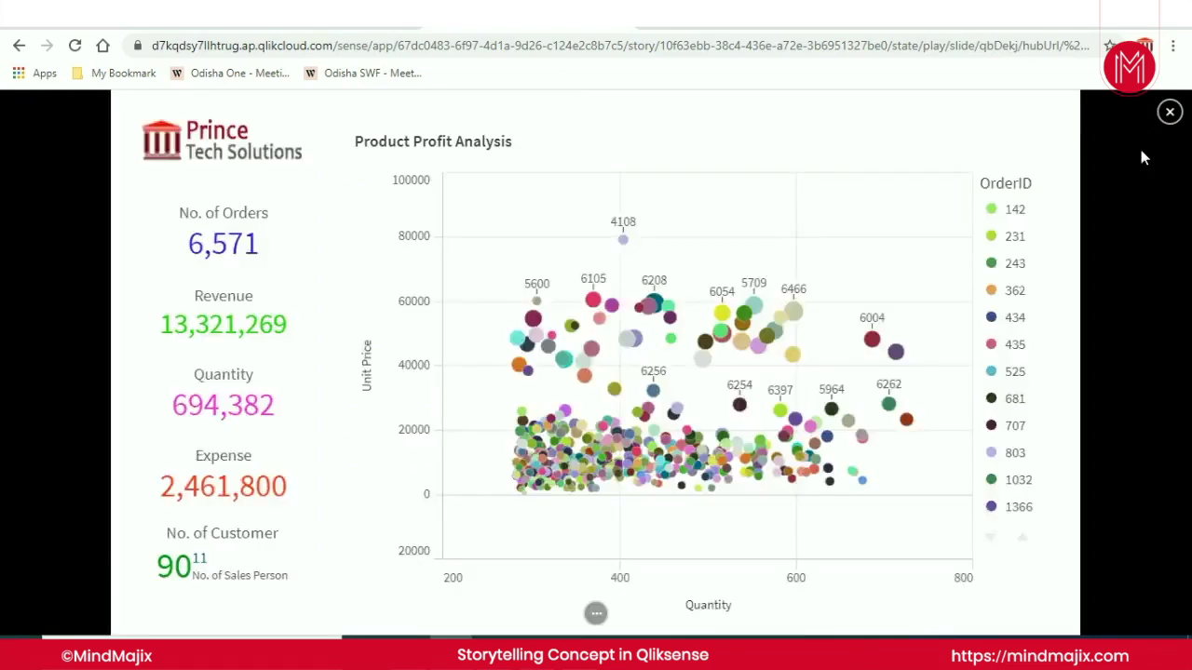
mouse_move(653, 310)
mouse_move(593, 299)
mouse_move(909, 429)
key("Right")
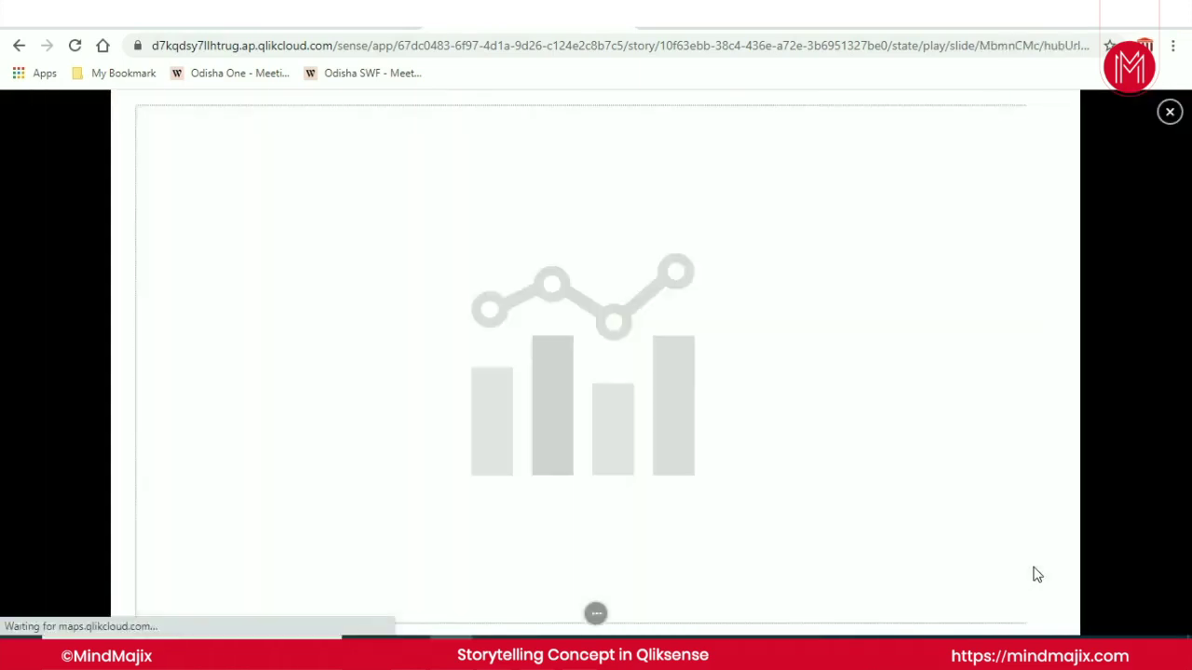